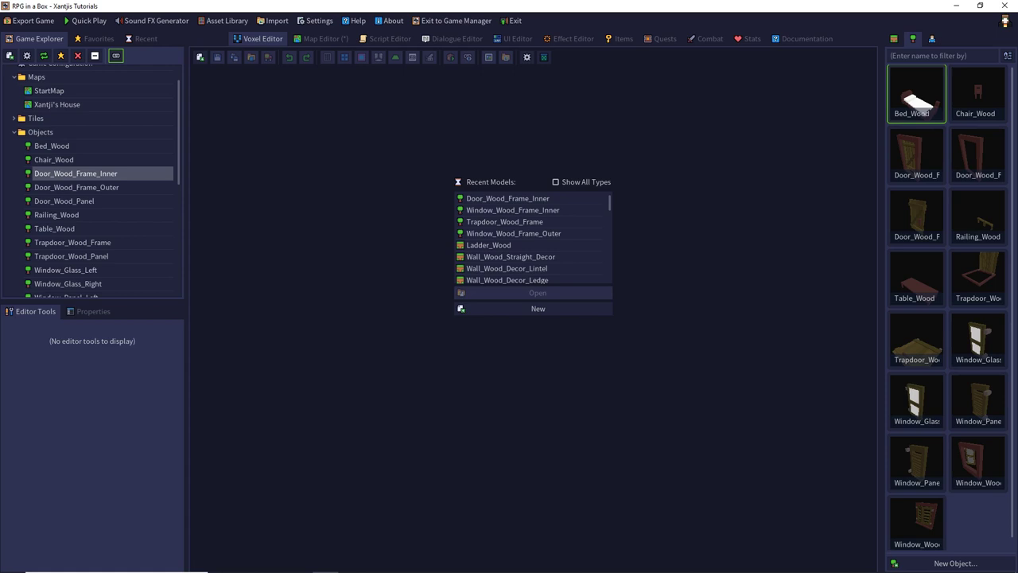
Step: Check the project's scripts folder in the file explorer for the three XantjisMagicDoorsStandalone files
double_click(55, 133)
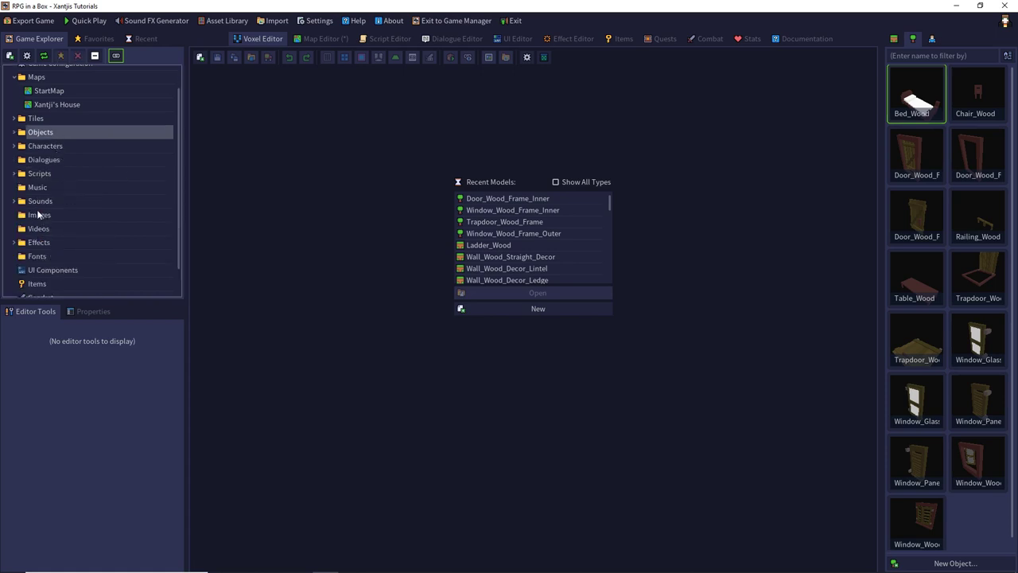
right_click(42, 174)
left_click(83, 204)
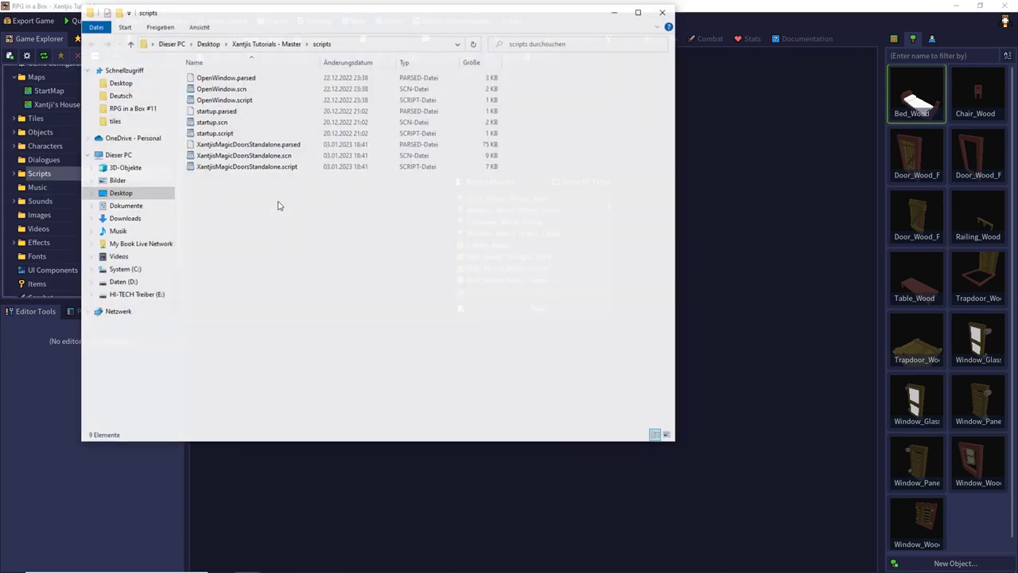
left_click_drag(325, 202, 283, 151)
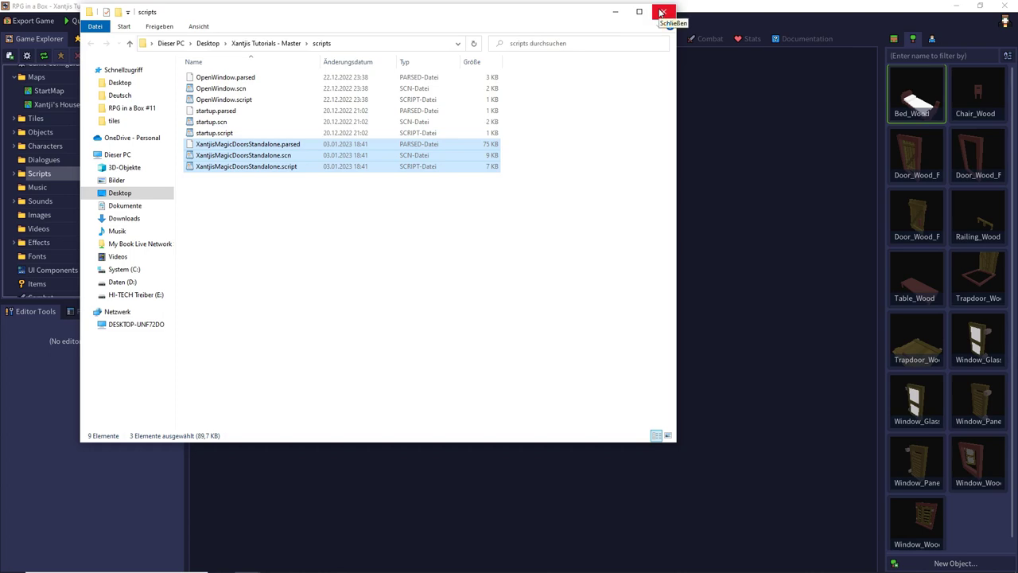
left_click(661, 12)
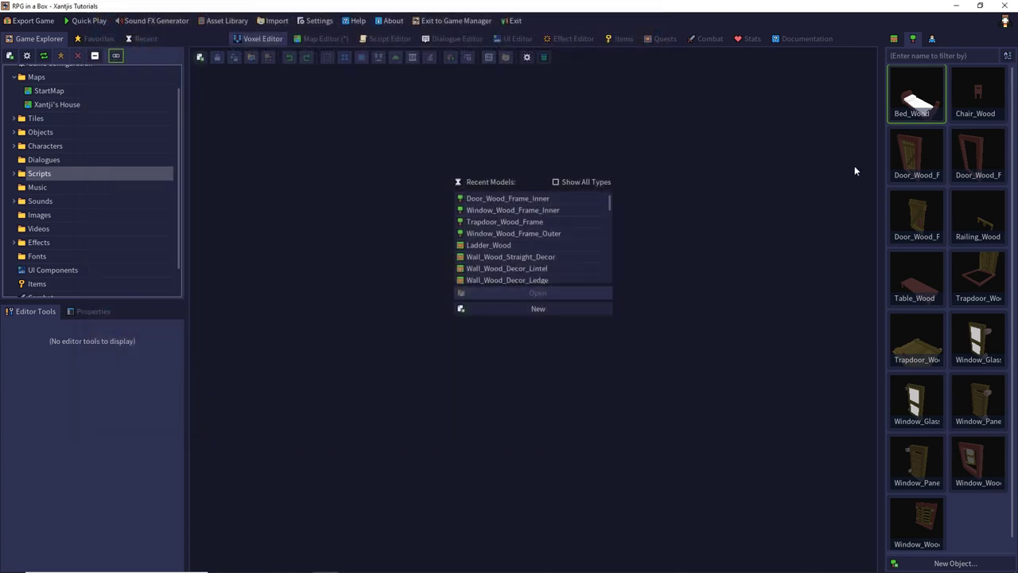
Step: Set the default script of the Door_Wood_Frame_Inner model to XantjisMagicDoorsStandalone
double_click(909, 161)
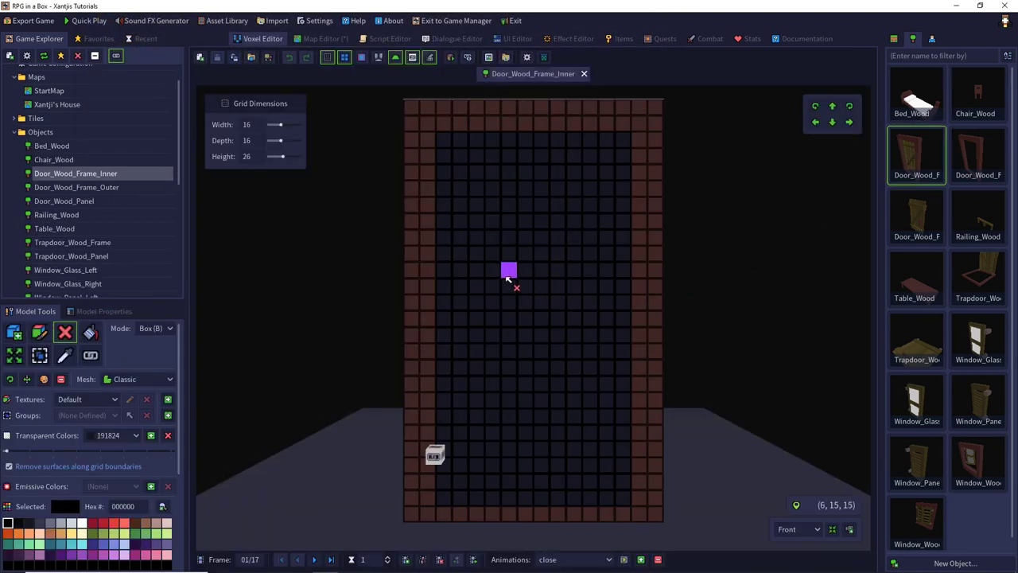
left_click(123, 312)
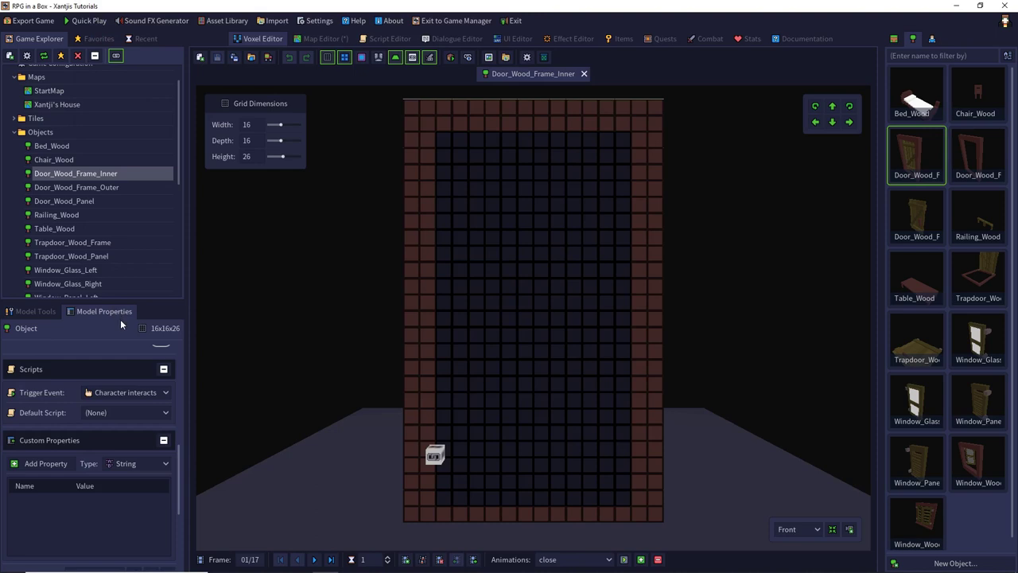
left_click(130, 412)
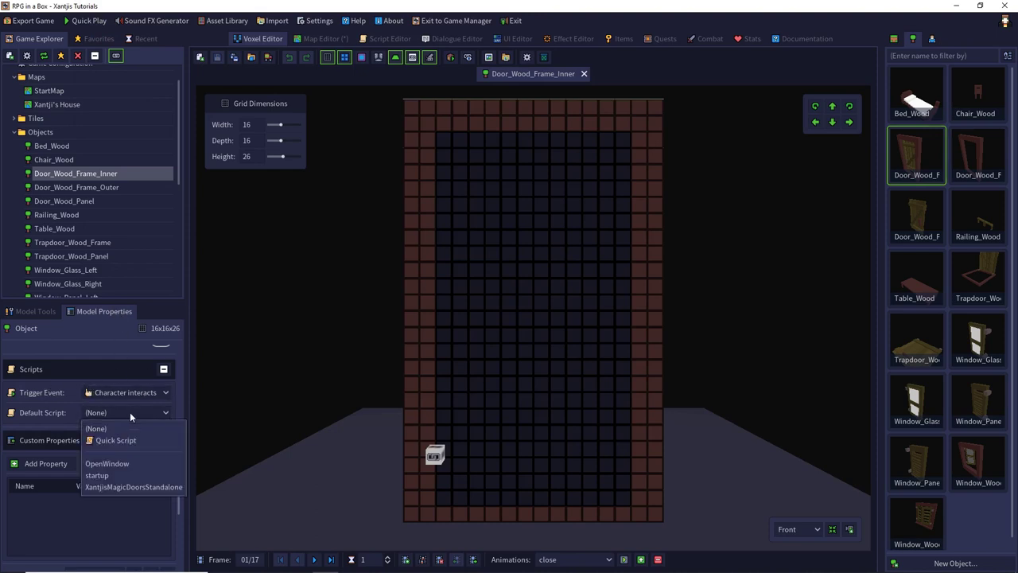
left_click(140, 487)
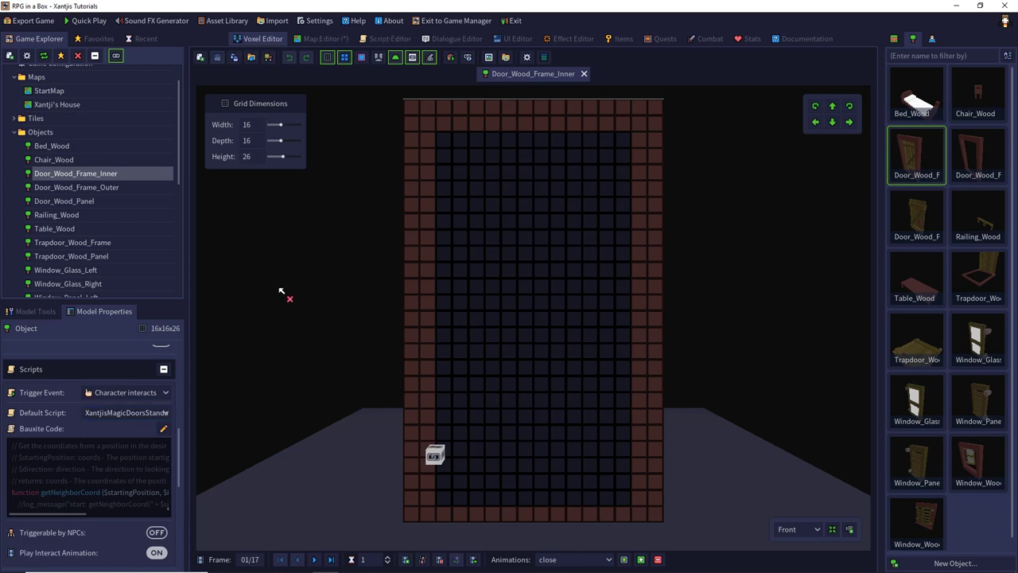
Step: Place a Door_Wood_Frame_Inner on the grass west of the bridge in Xantji's House and make the navigation path through it Interact Only
left_click(325, 39)
left_click(29, 313)
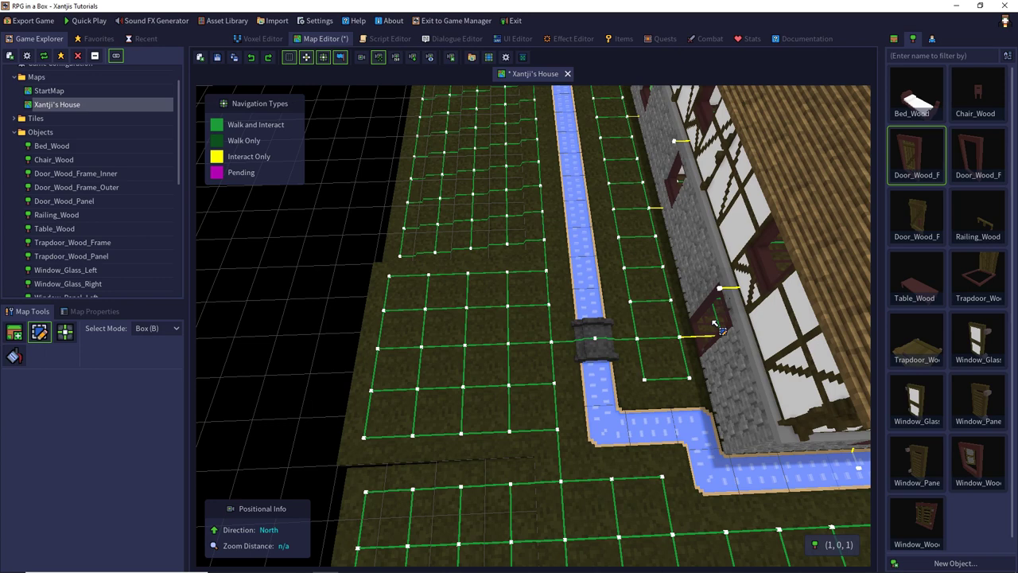
left_click(907, 165)
left_click(468, 355)
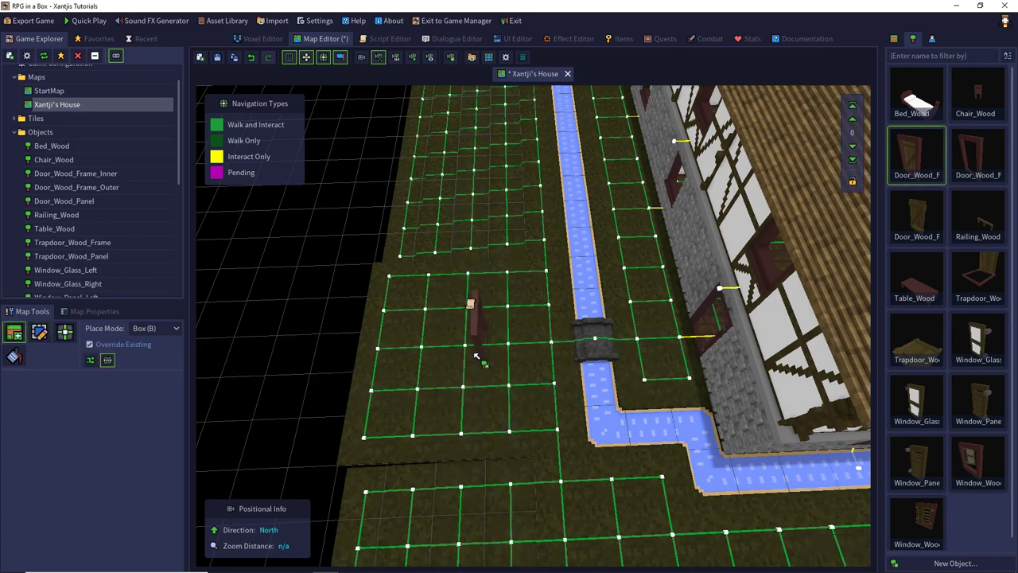
key("n")
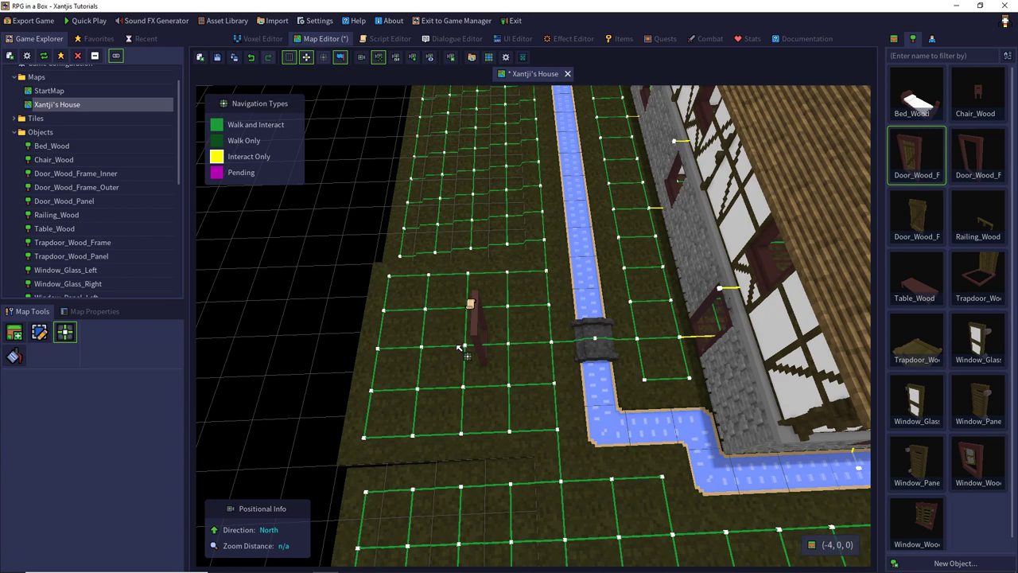
left_click(486, 348)
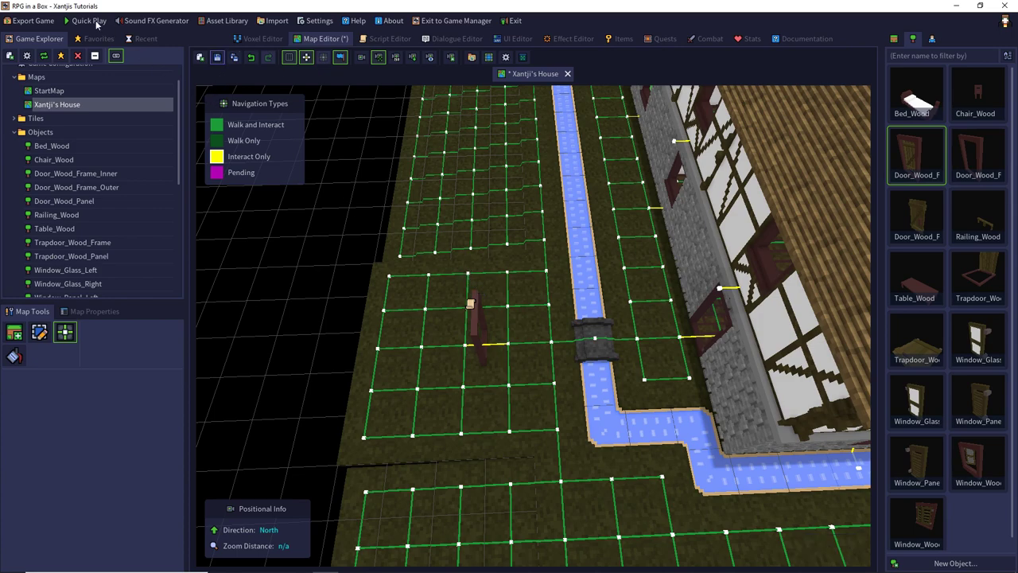
Step: Test the game with Quick Play by opening the new door and walking west through it
left_click(95, 23)
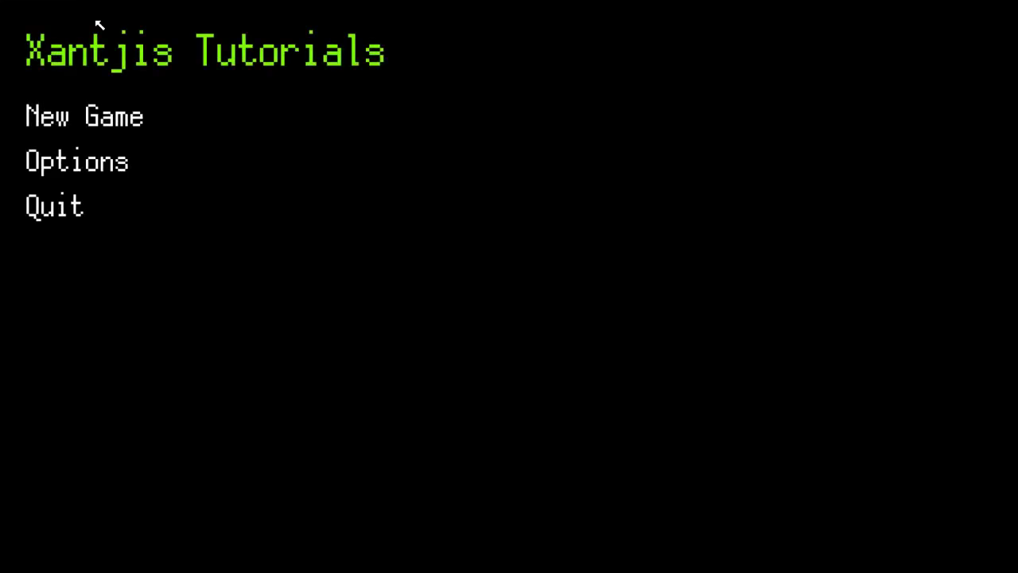
left_click(123, 116)
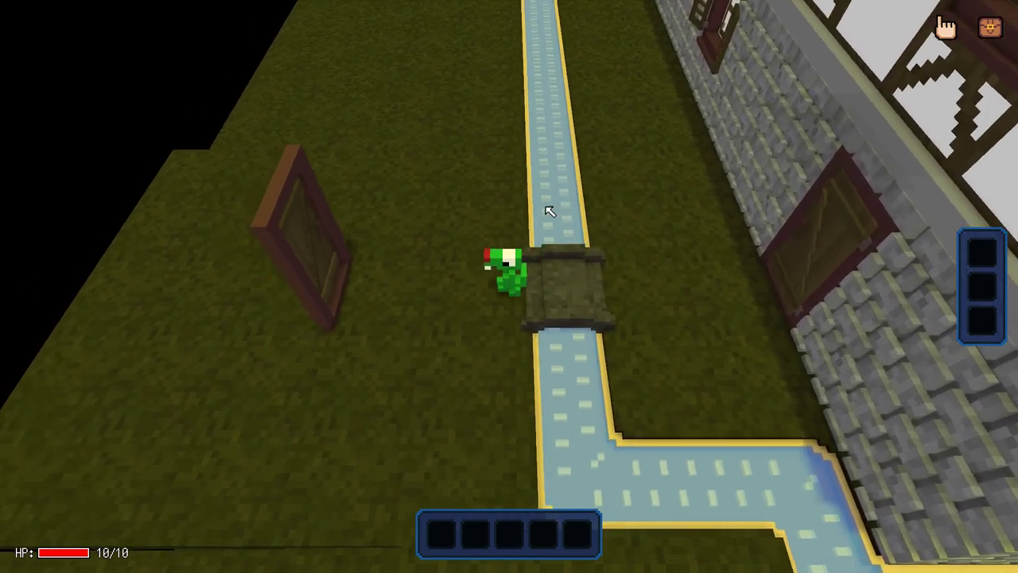
key("a")
key("space")
key("a")
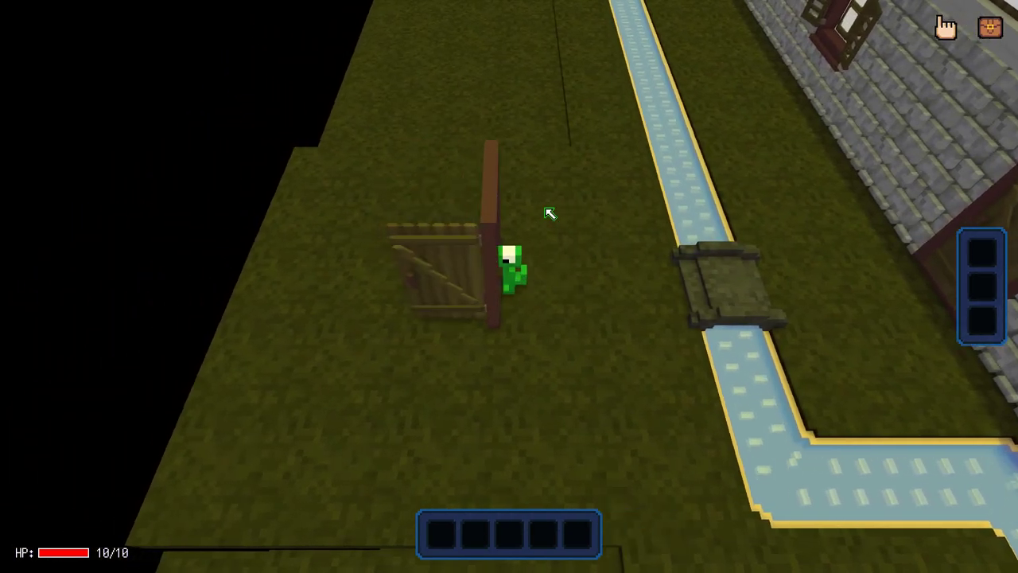
key("a")
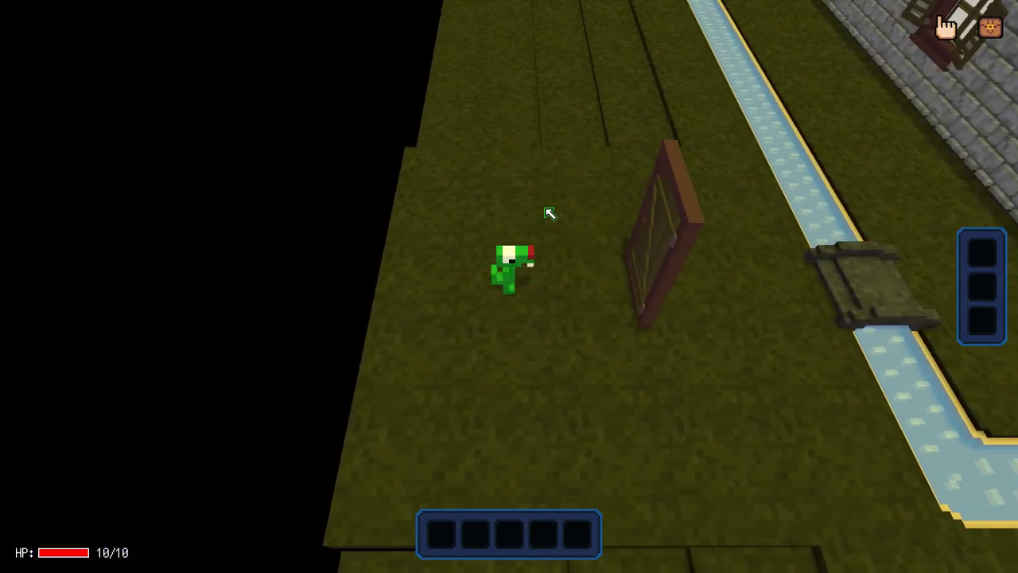
Step: Open the door from its west side, walk back east through it, and end the test game
key("d")
key("a")
key("d")
key("space")
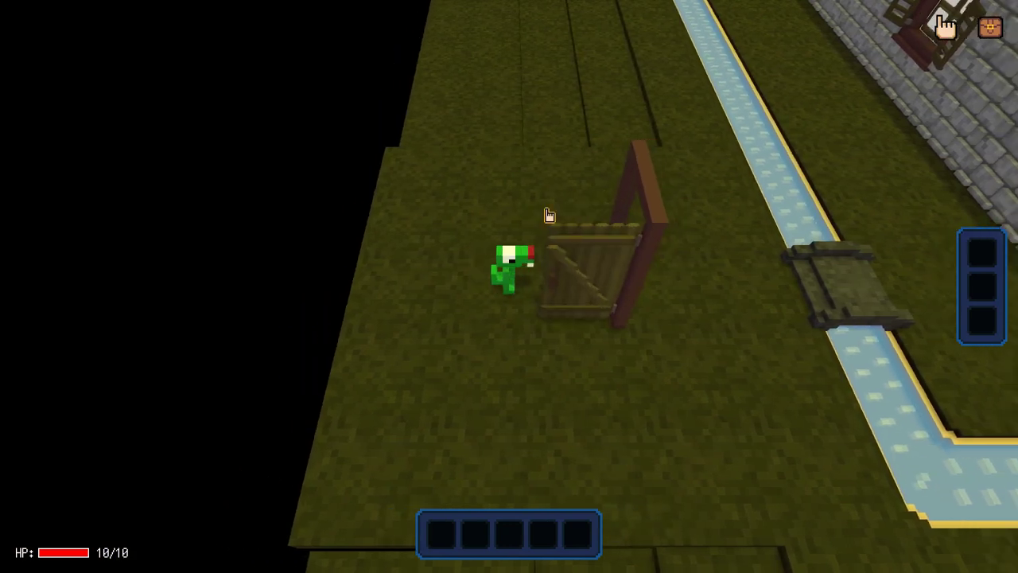
key("d")
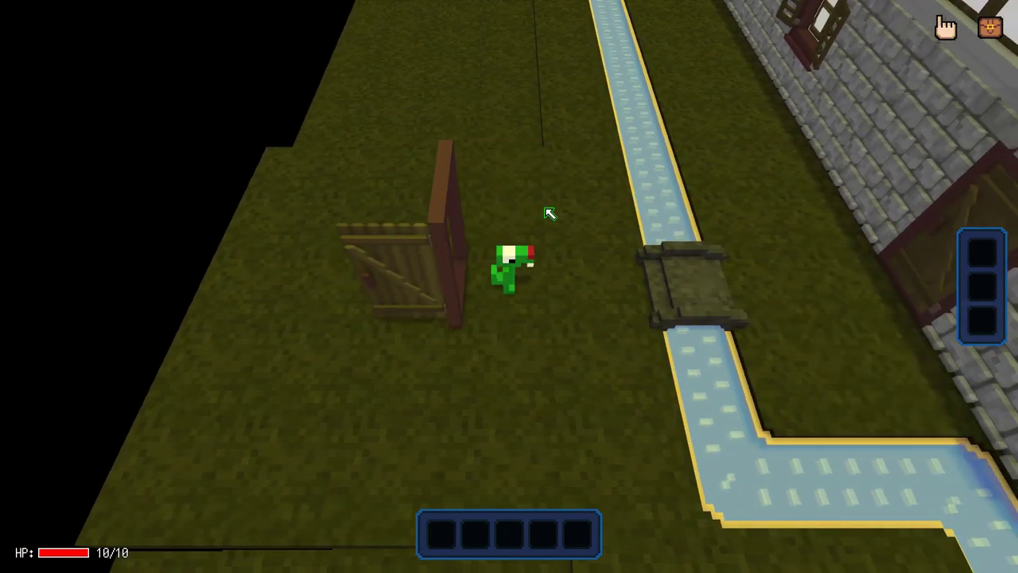
key("Escape")
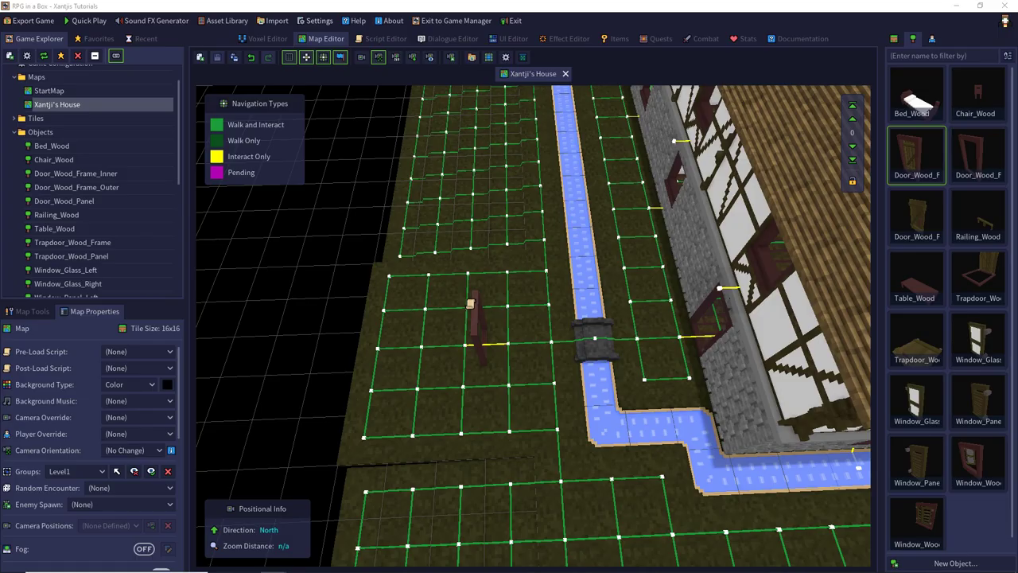
Step: Inspect the Door_Wood_Frame_Inner model from an angle and select the grass tile beneath the placed door on the map
double_click(910, 155)
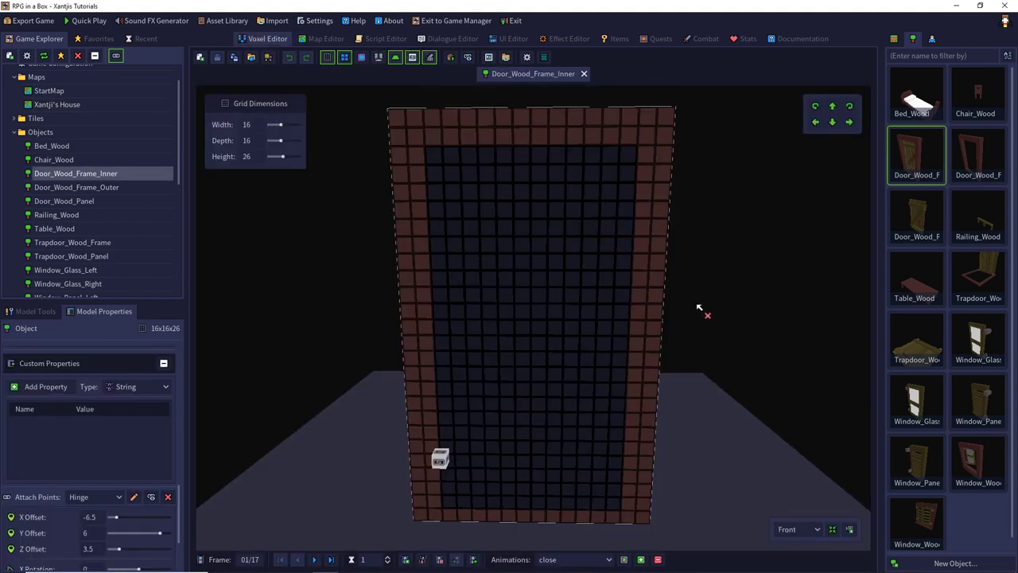
middle_click_drag(700, 310, 632, 337)
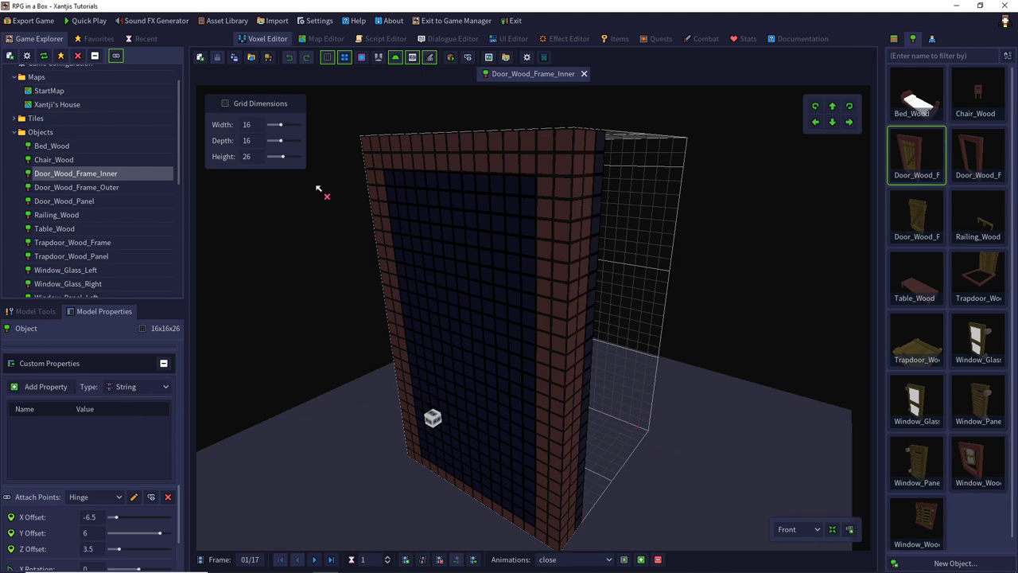
left_click(320, 39)
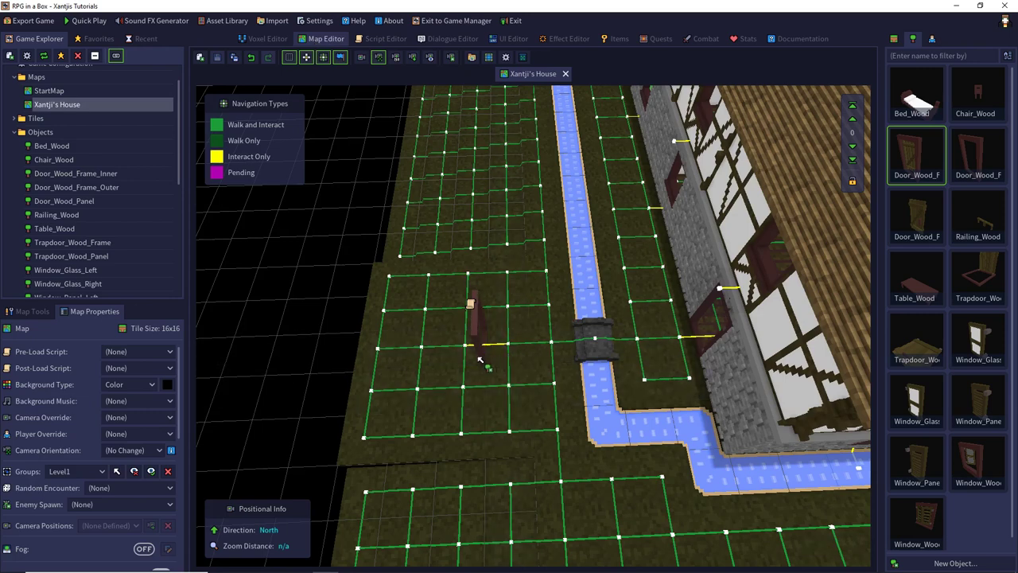
left_click(33, 311)
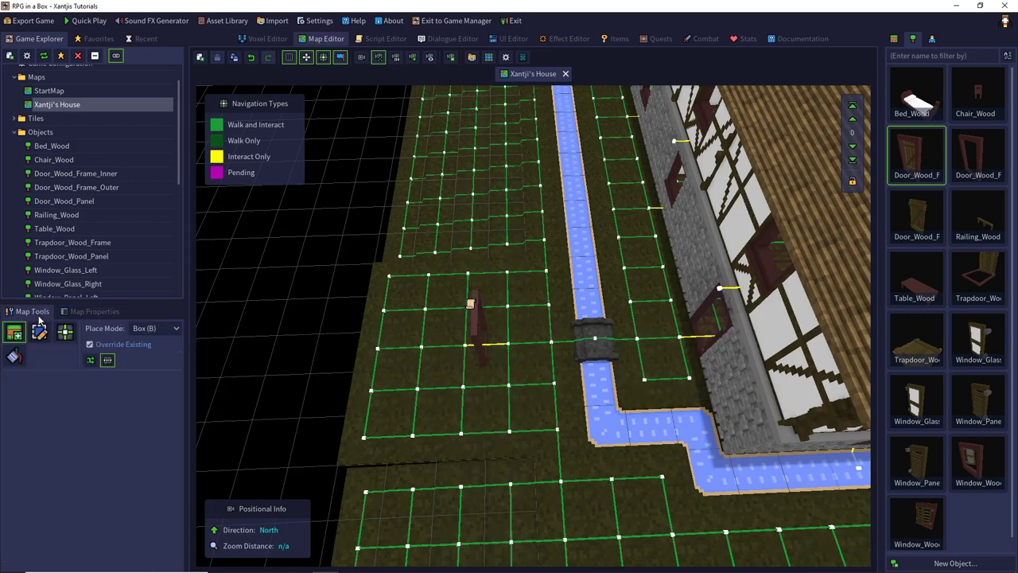
left_click(470, 350)
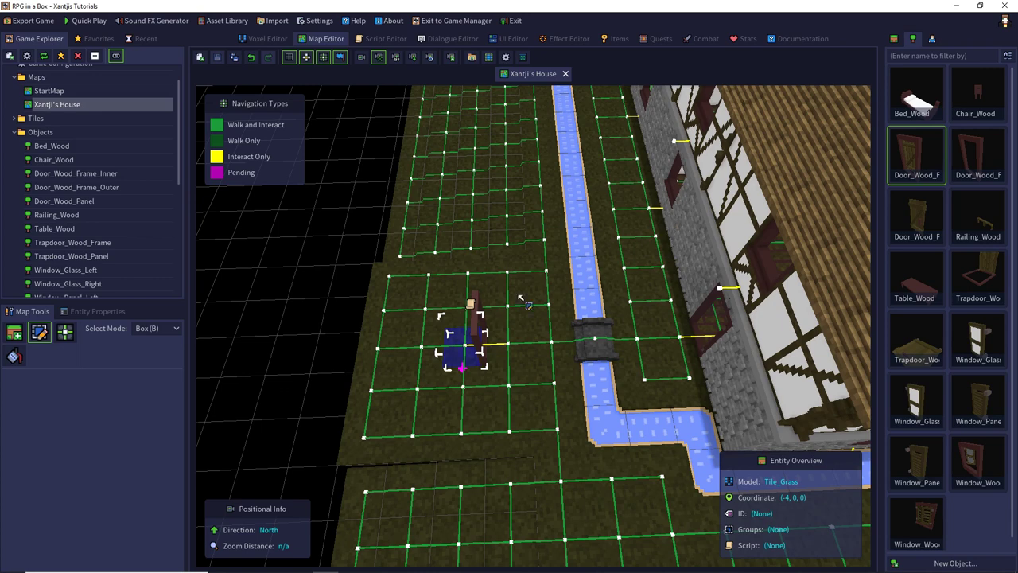
Step: Add a boolean custom property inverseDirection with the value true to the Door_Wood_Frame_Inner model and save it
double_click(938, 162)
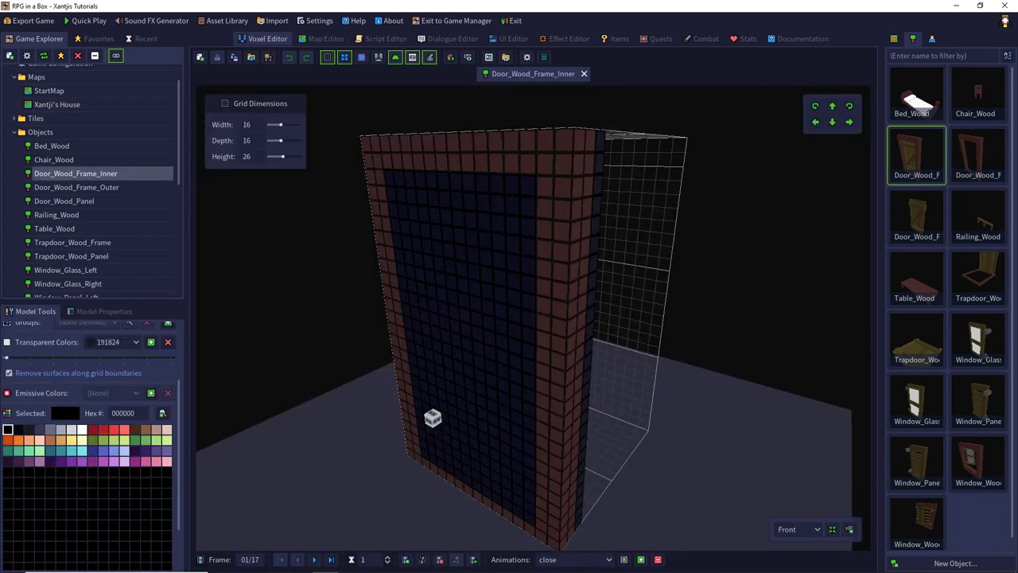
left_click(98, 311)
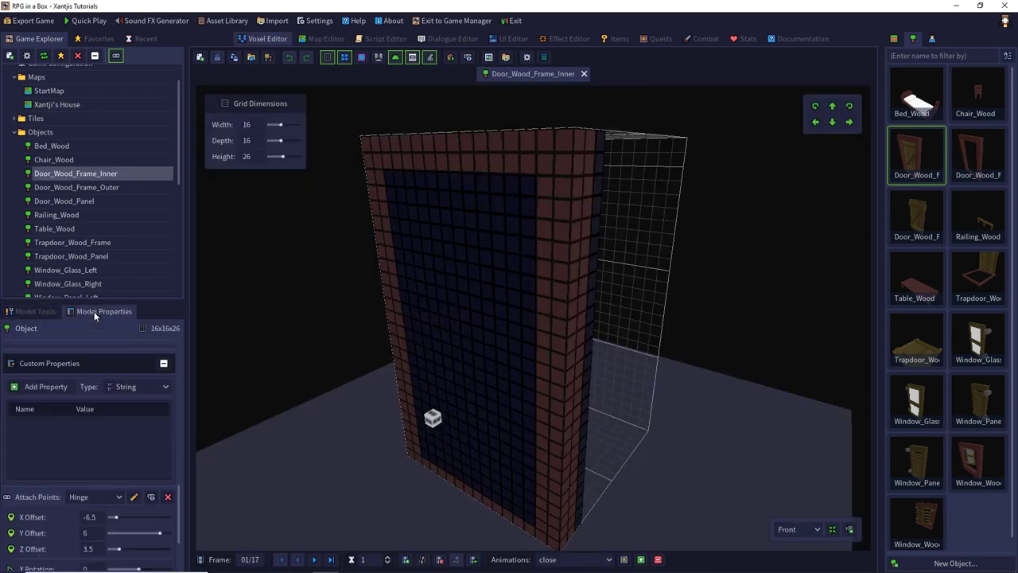
left_click(46, 386)
double_click(37, 422)
type("inverse")
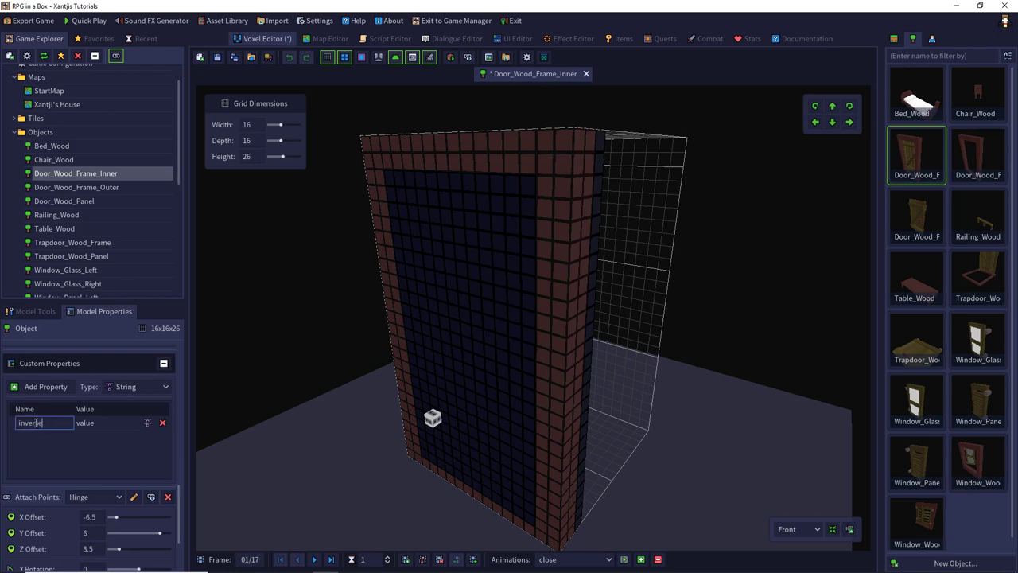
type("Direction")
left_click(147, 423)
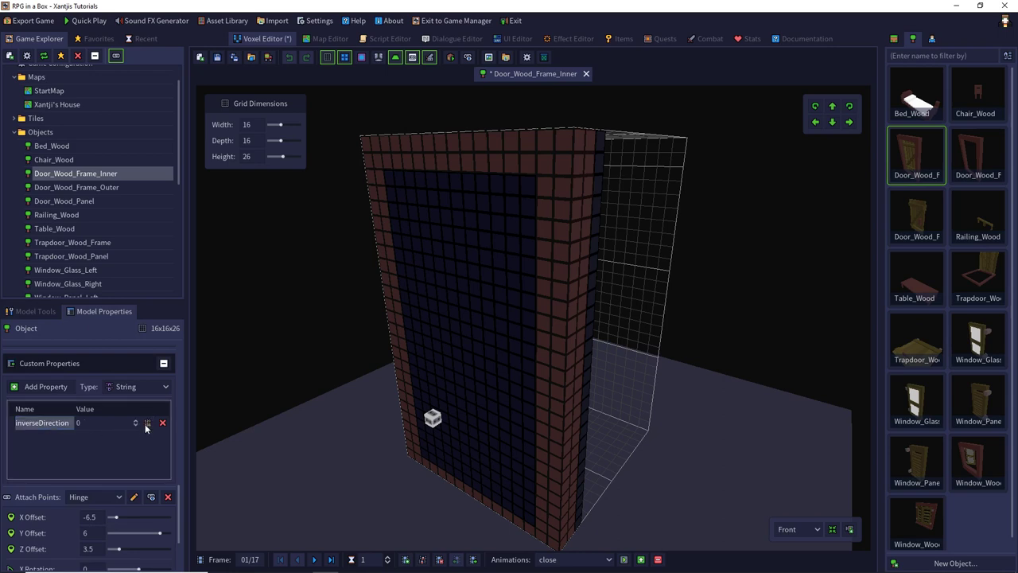
left_click(132, 425)
left_click(114, 435)
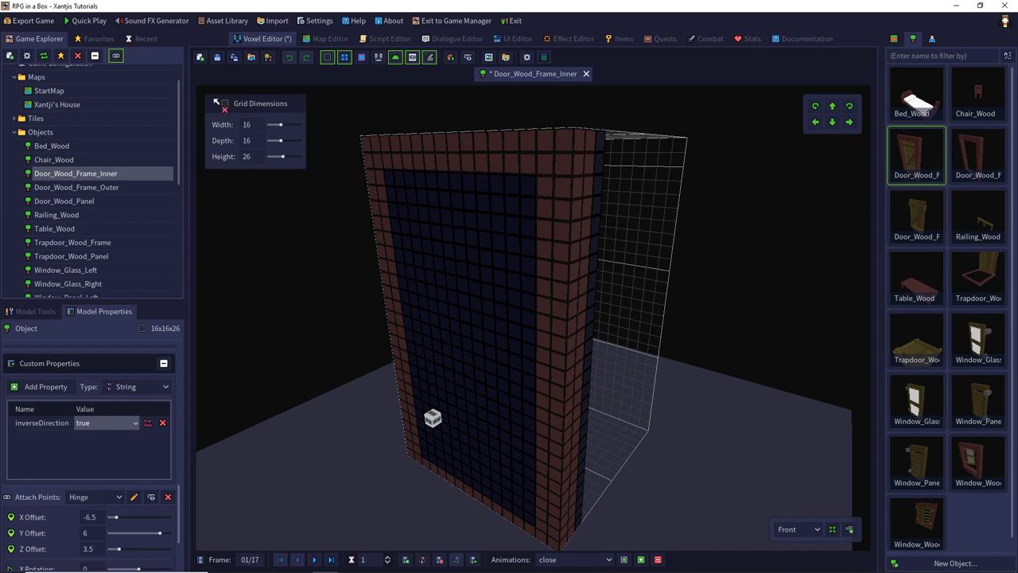
left_click(217, 57)
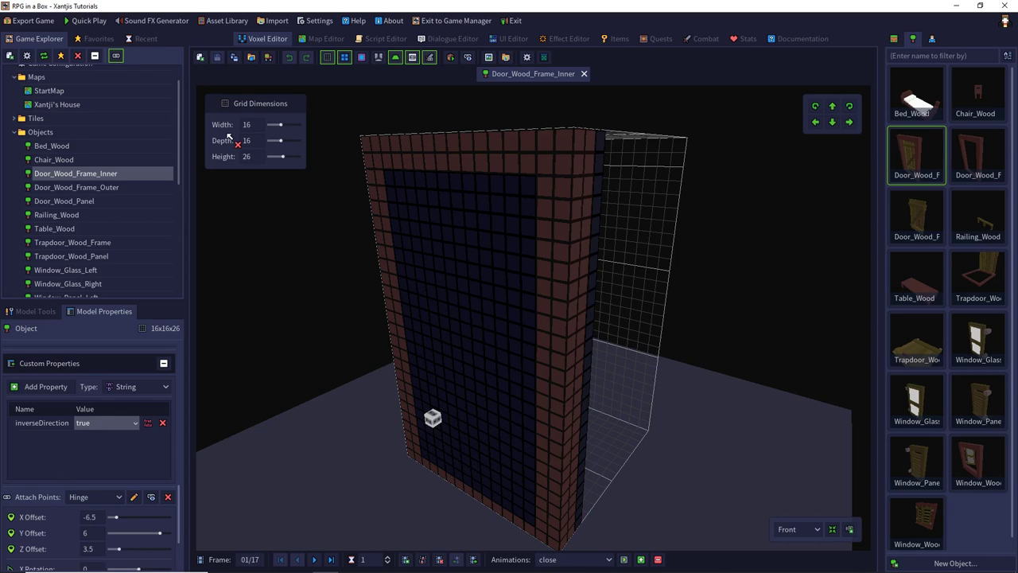
Step: Delete the inverseDirection custom property from the Door_Wood_Frame_Inner model
left_click(165, 423)
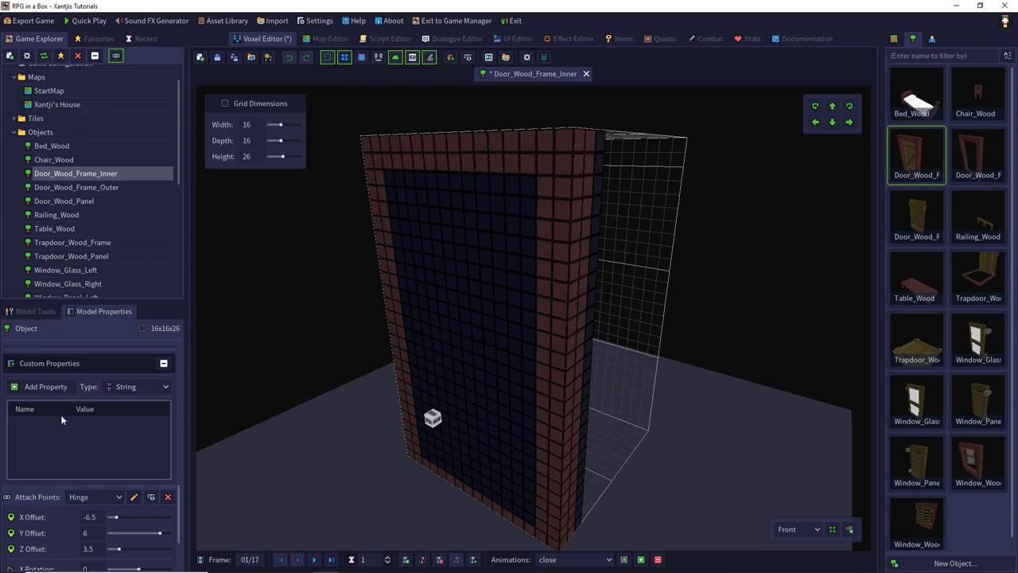
Step: Select the placed Door_Wood_Frame_Inner entity on the Xantji's House map and go to its custom properties
left_click(320, 38)
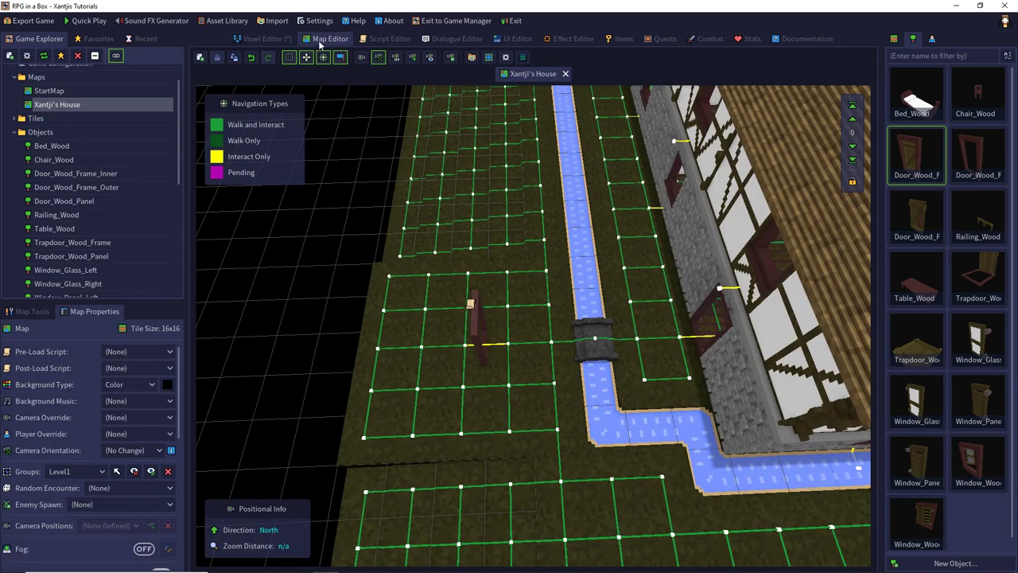
left_click(32, 311)
left_click(39, 332)
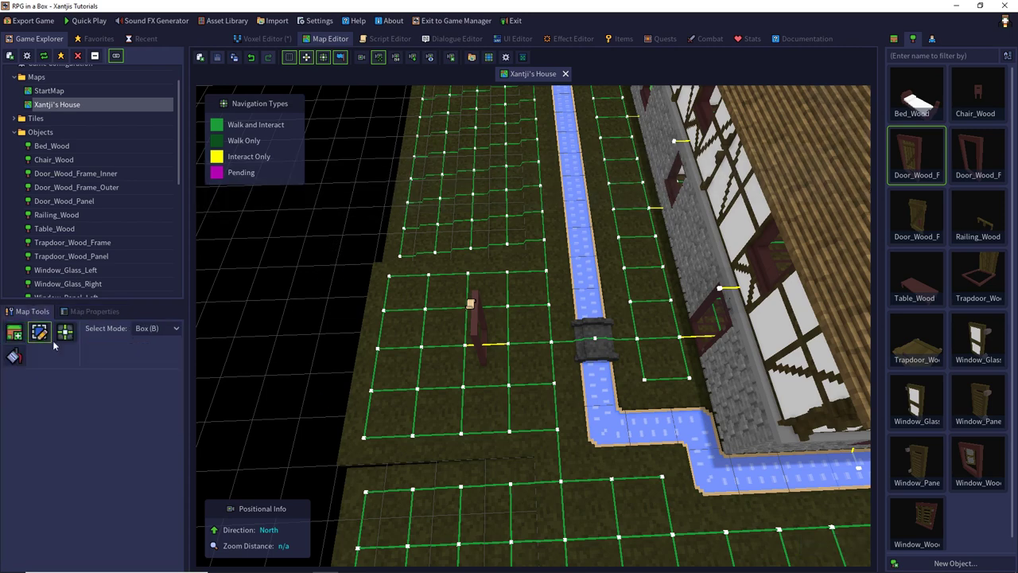
left_click(475, 342)
left_click(103, 311)
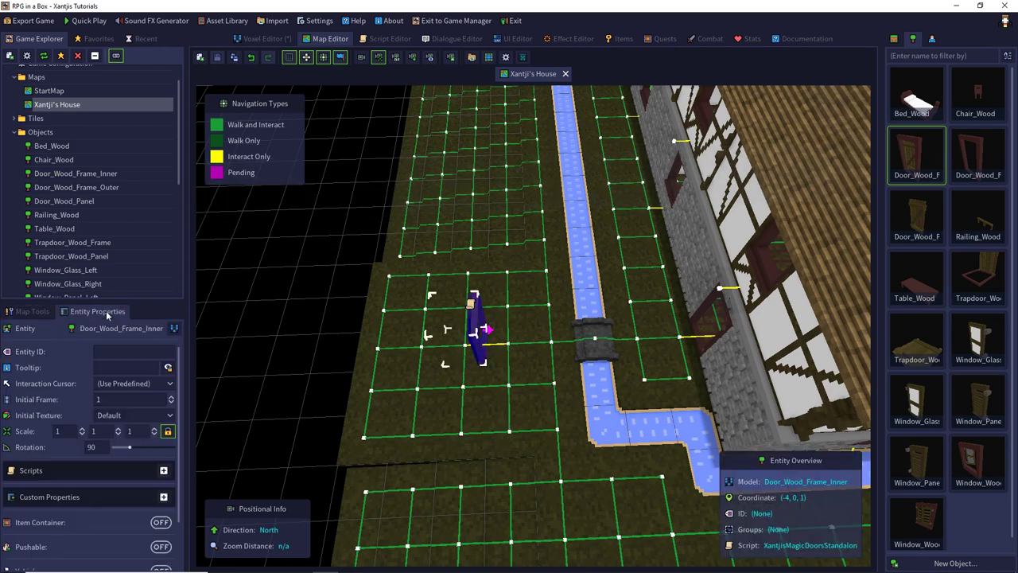
scroll(77, 447, "down", 2)
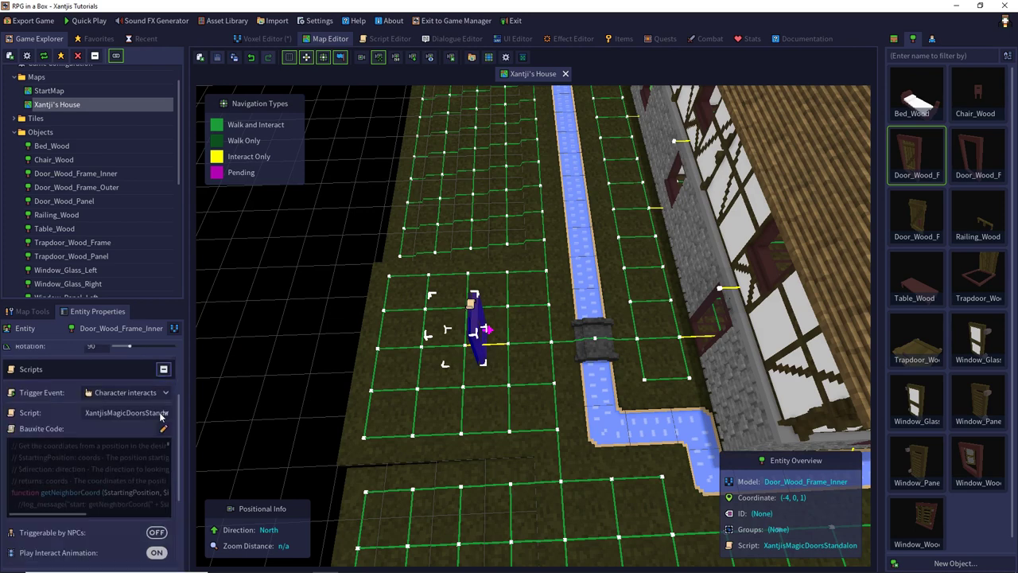
left_click(163, 412)
scroll(136, 419, "down", 4)
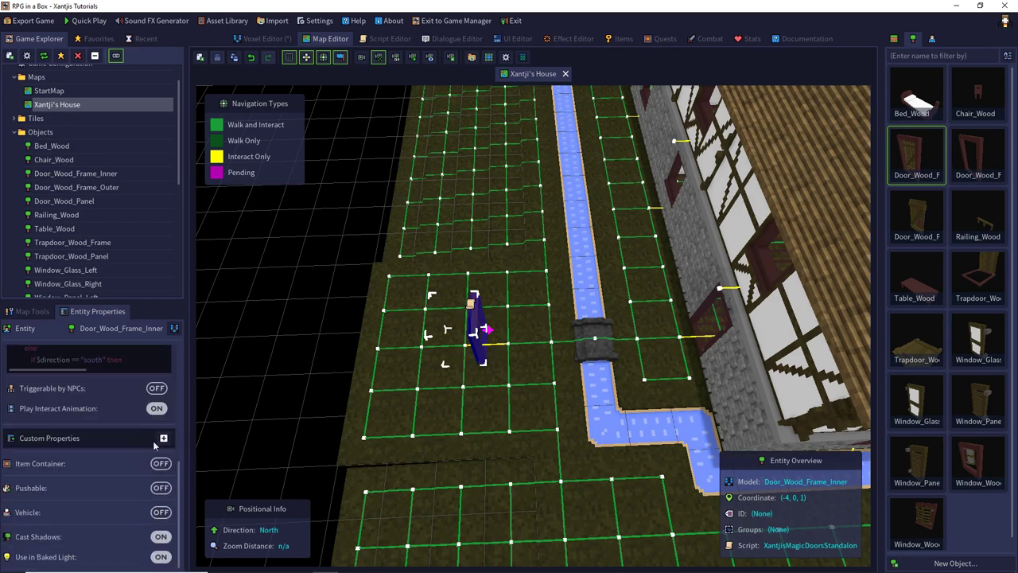
Step: Add a boolean custom property autoMoveCharacter with the value false to the placed door entity
left_click(42, 461)
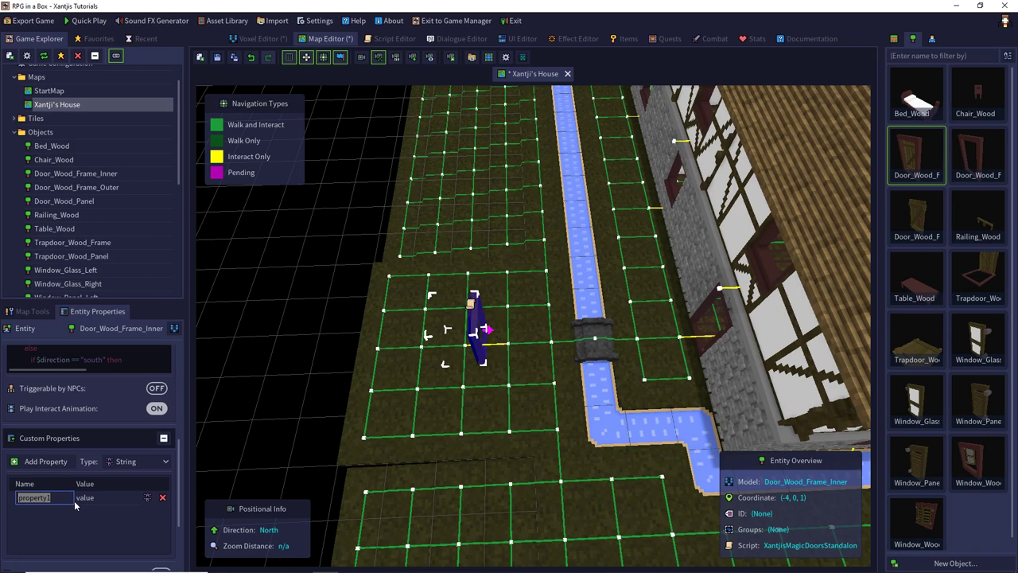
type("autoMo")
type("veCh")
type("aract")
key("Return")
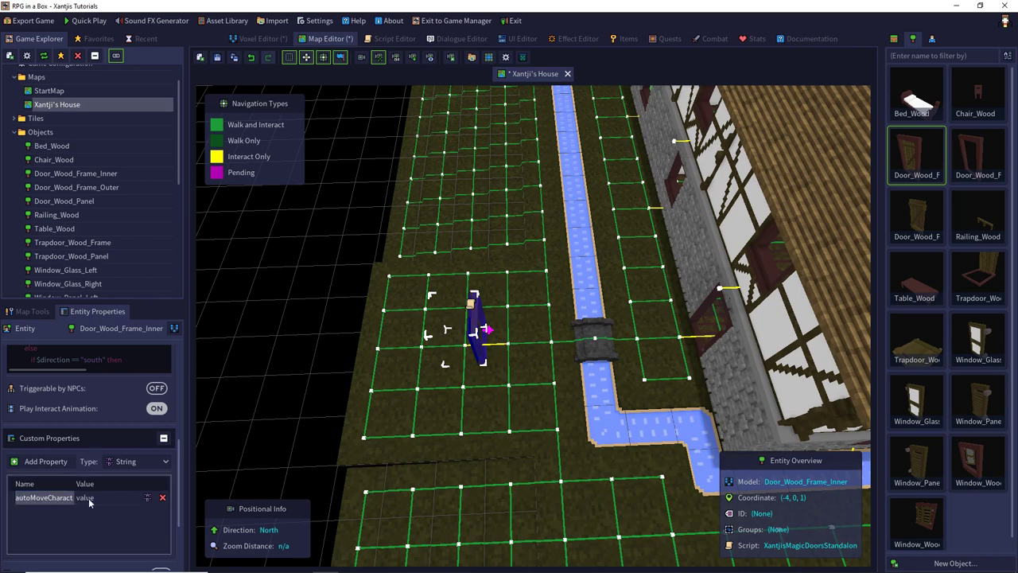
left_click(86, 497)
left_click(147, 499)
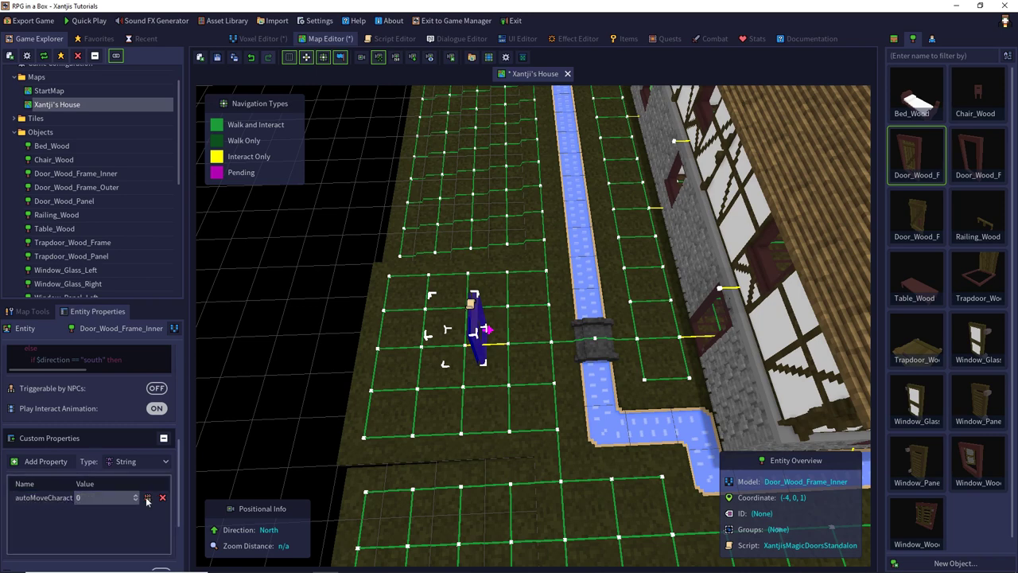
left_click(147, 499)
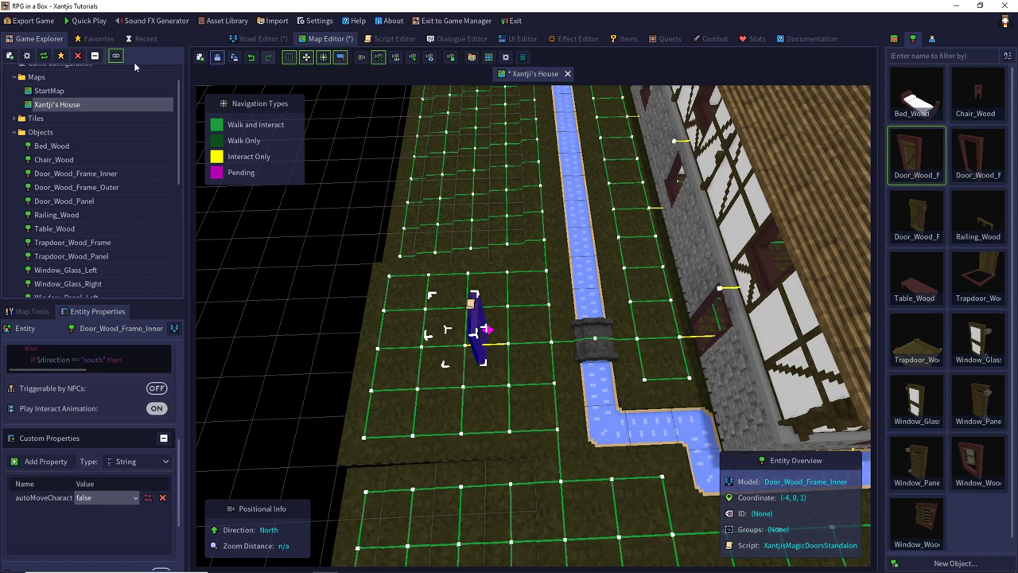
Step: Save the Xantji's House map and the Door_Wood_Frame_Inner model, and return to the map
key("ctrl+s")
left_click(89, 21)
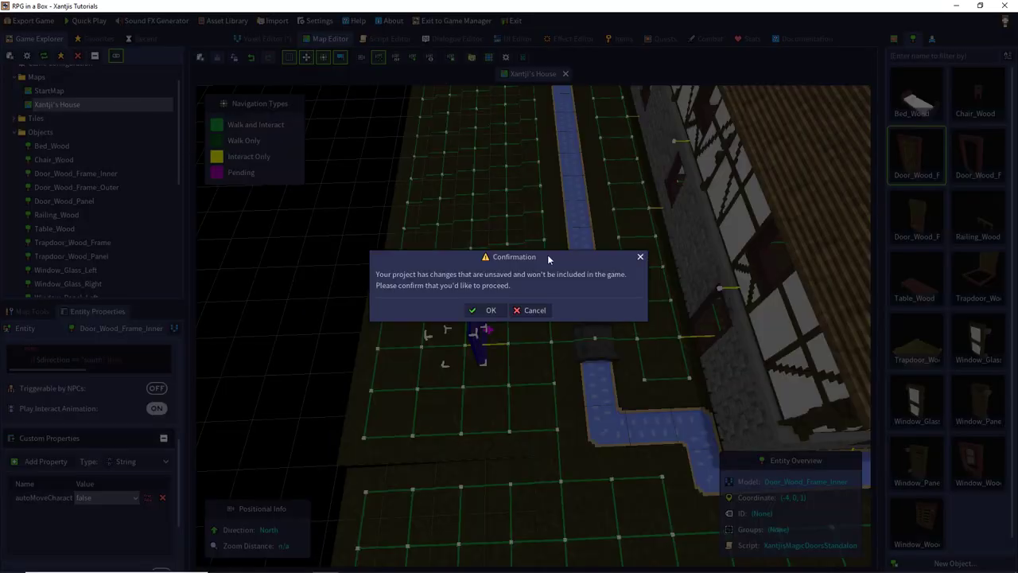
left_click(523, 310)
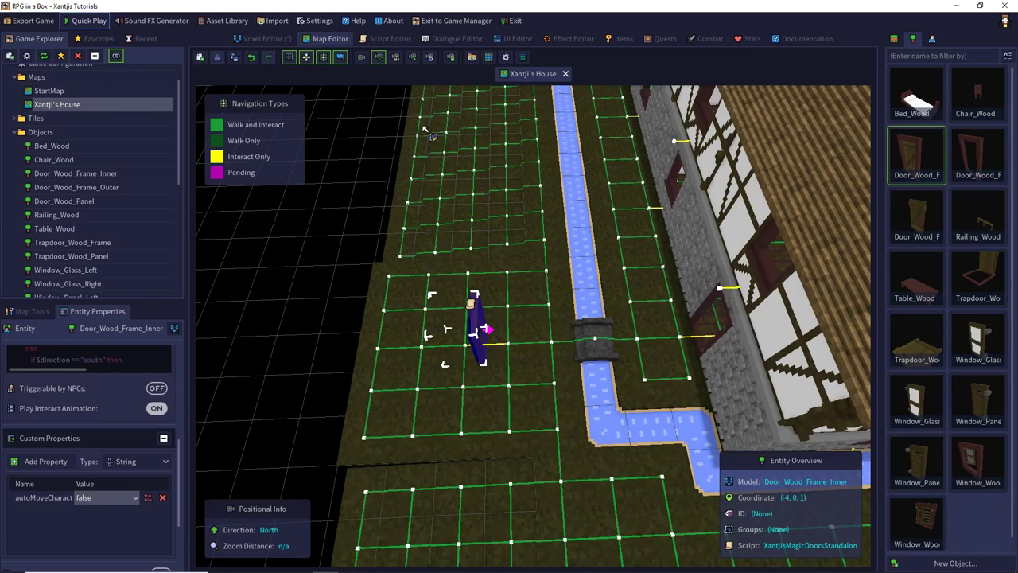
left_click(265, 38)
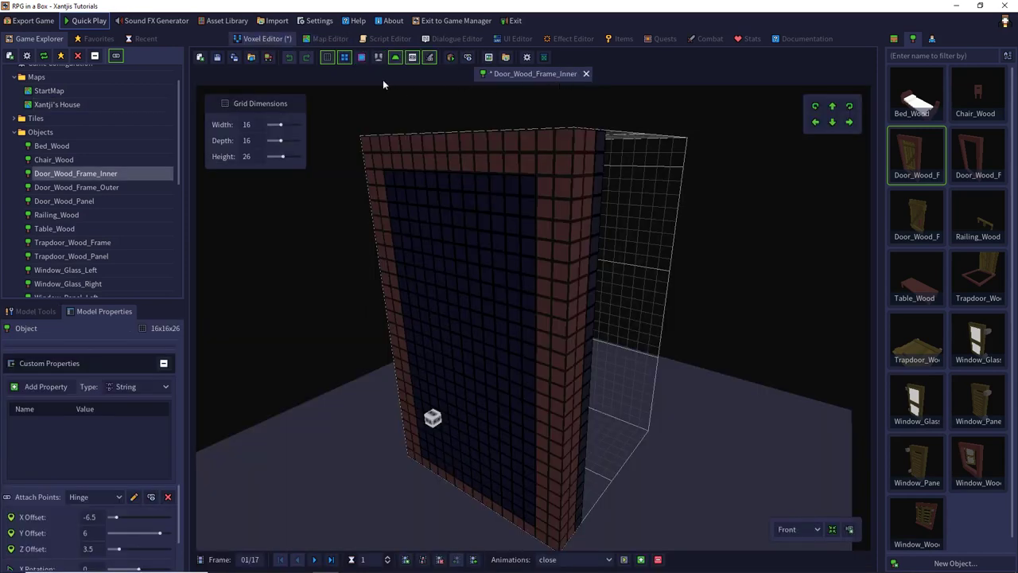
left_click(217, 57)
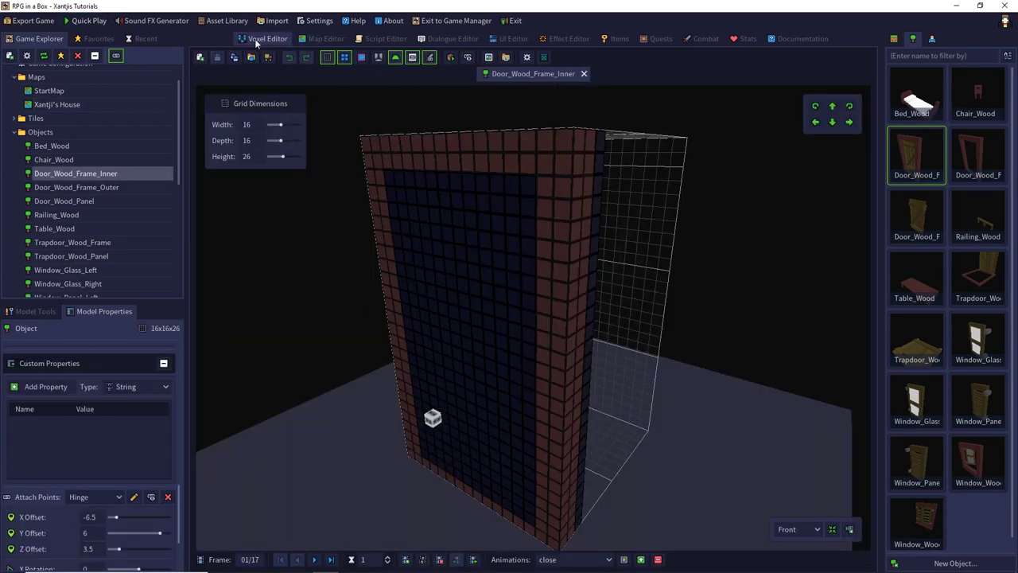
left_click(321, 39)
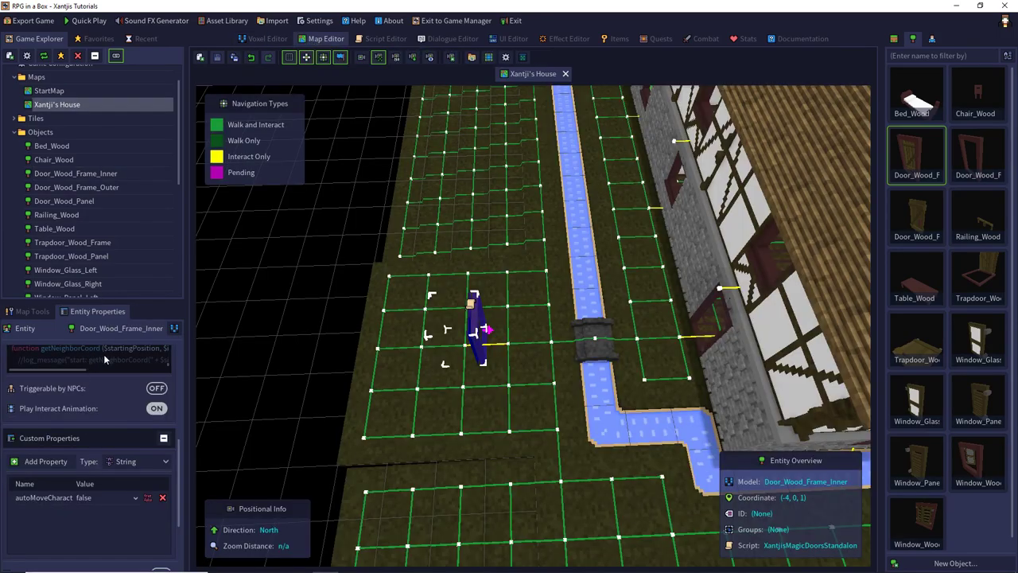
Step: Start a new test game, open the door from its east side, walk west through it and close it
left_click(82, 22)
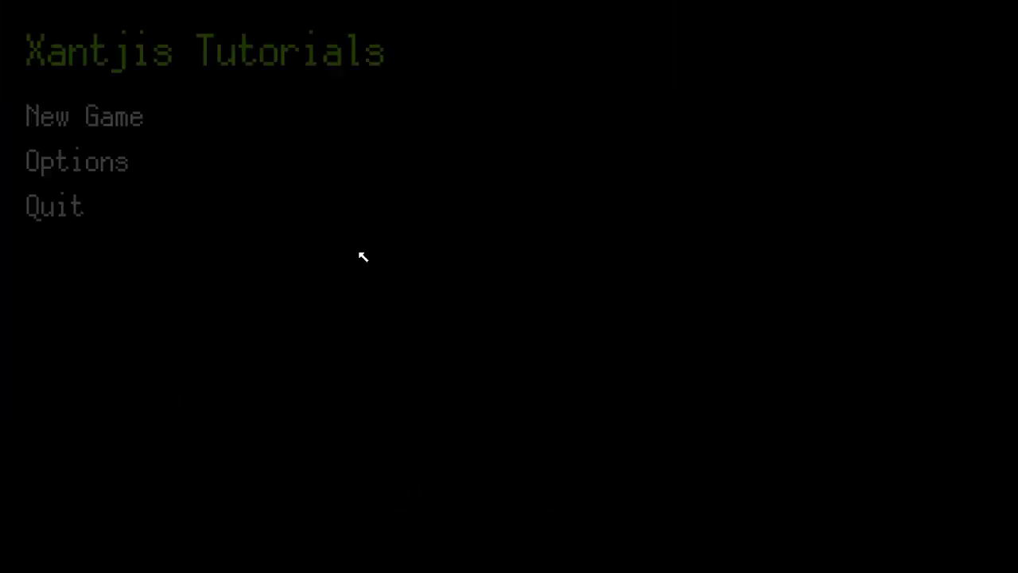
left_click(145, 116)
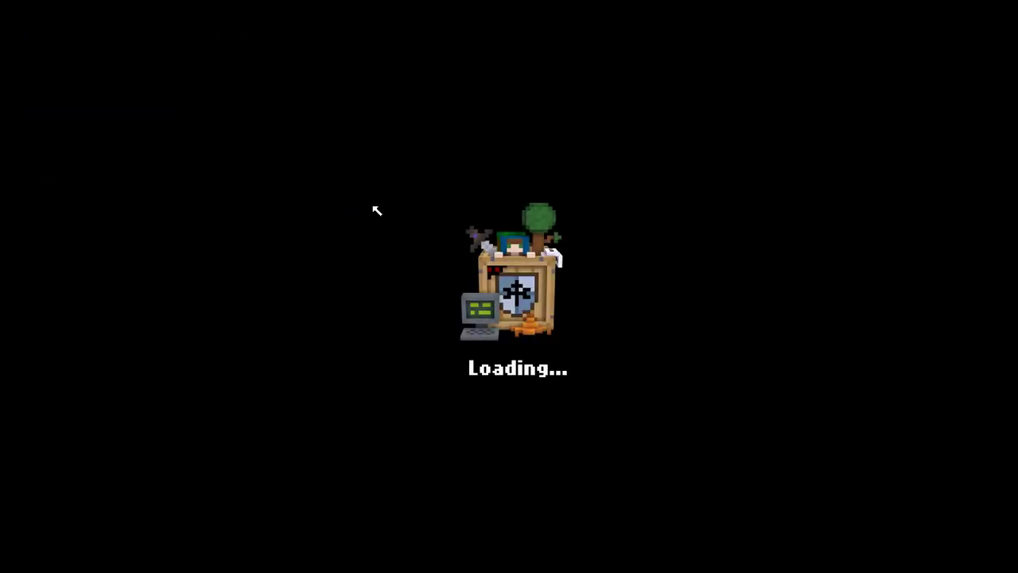
key("a")
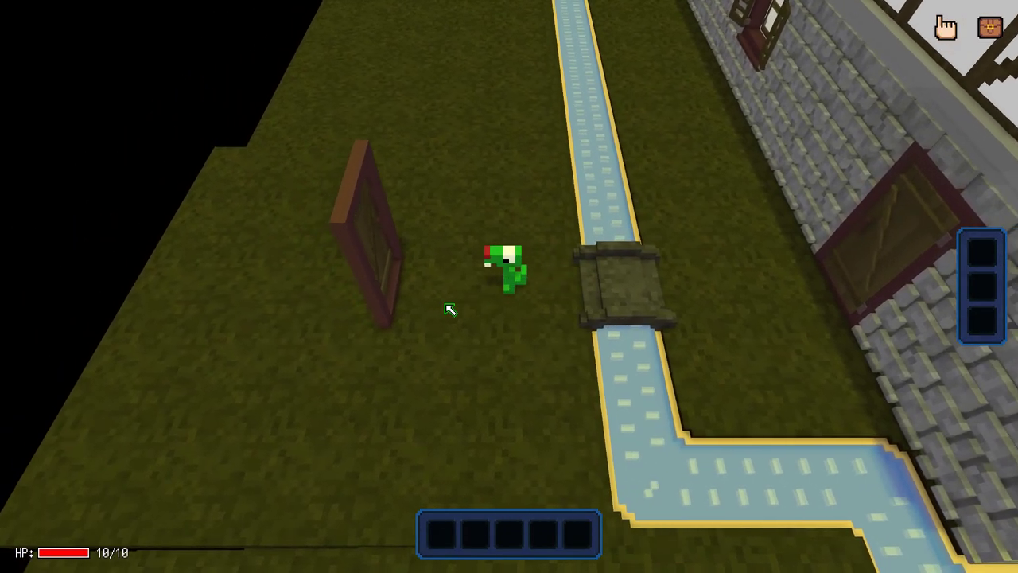
left_click(461, 311)
key("a")
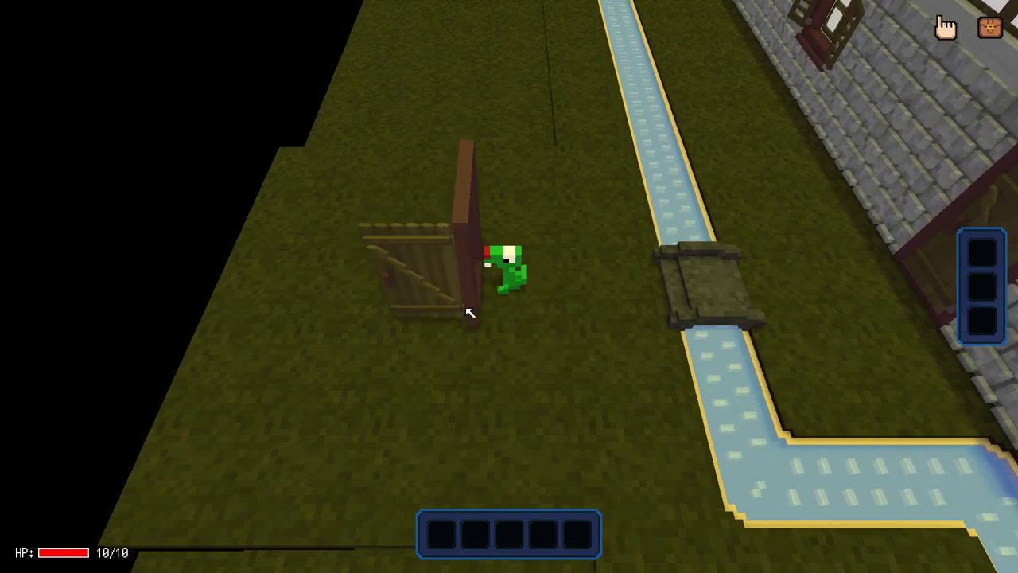
left_click(557, 306)
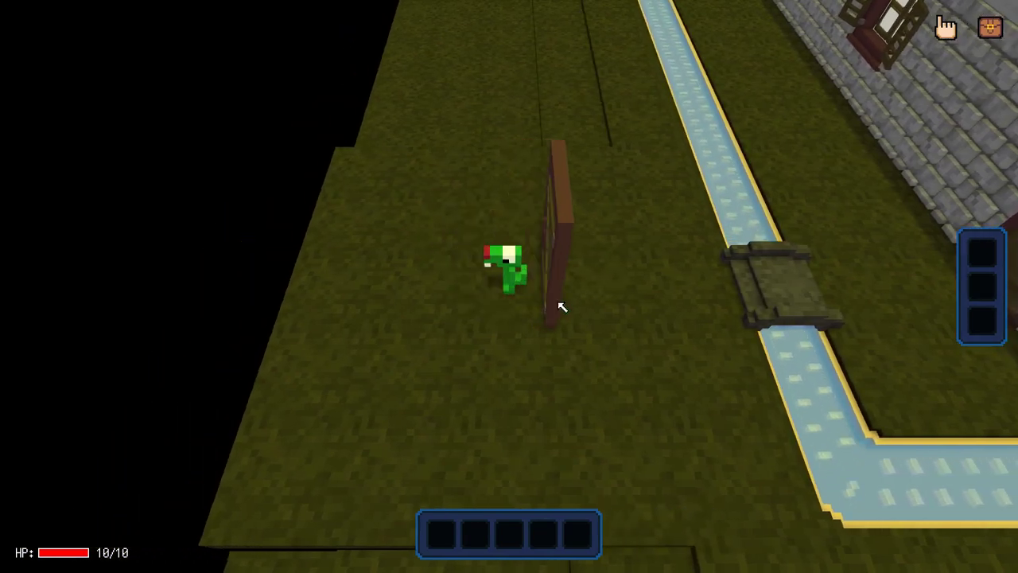
Step: Reopen the door from its west side, walk back east through it, close it and quit the test game
left_click(560, 308)
key("d")
left_click(452, 308)
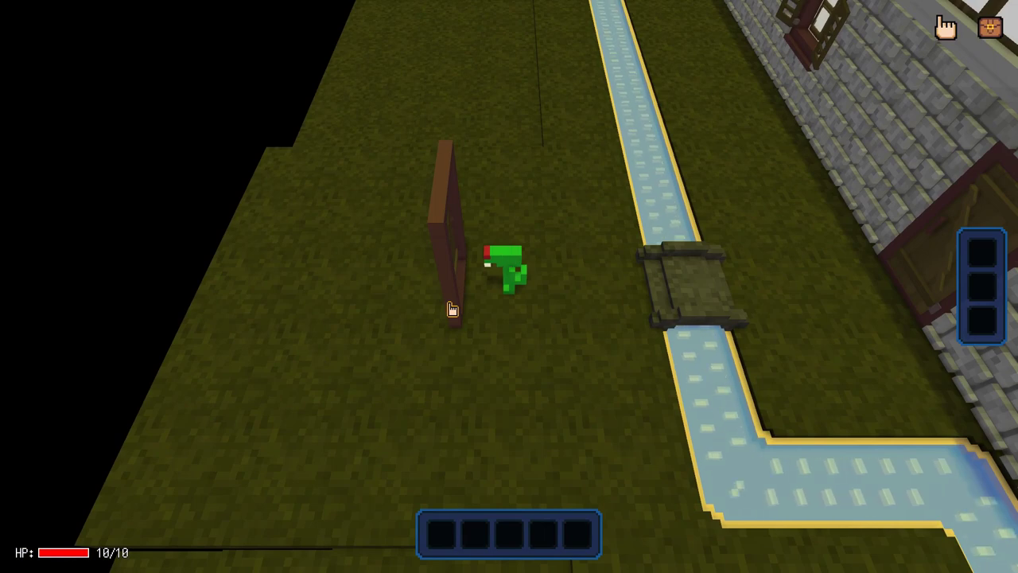
key("Escape")
left_click(94, 201)
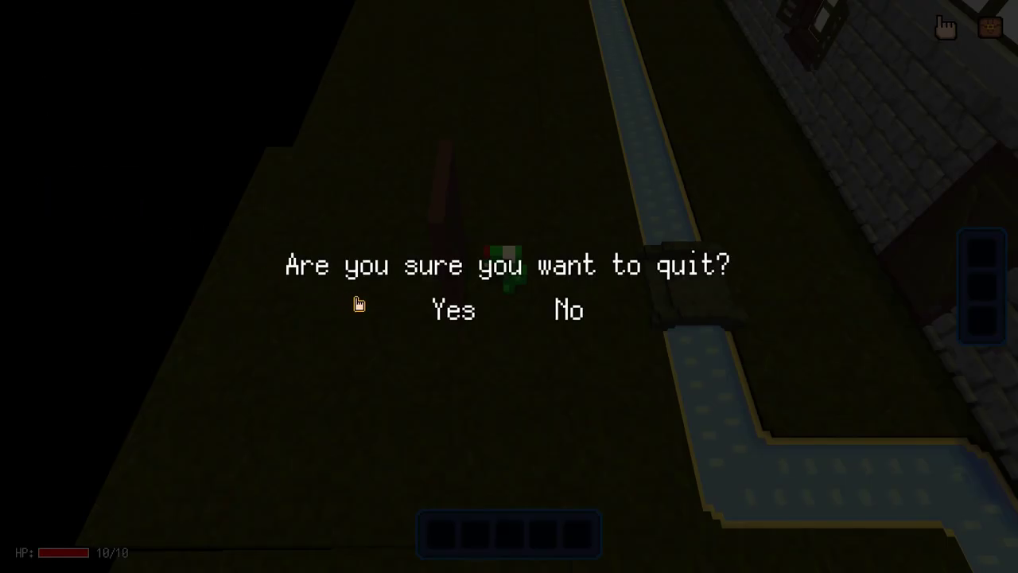
left_click(454, 312)
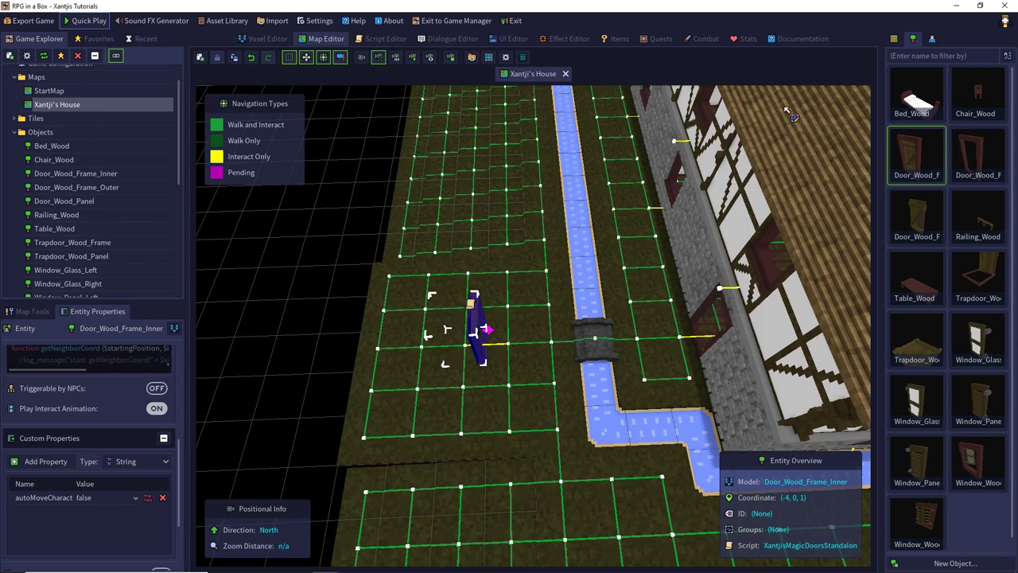
Step: Open the Rex character model and review its list of animations
left_click(931, 38)
double_click(918, 96)
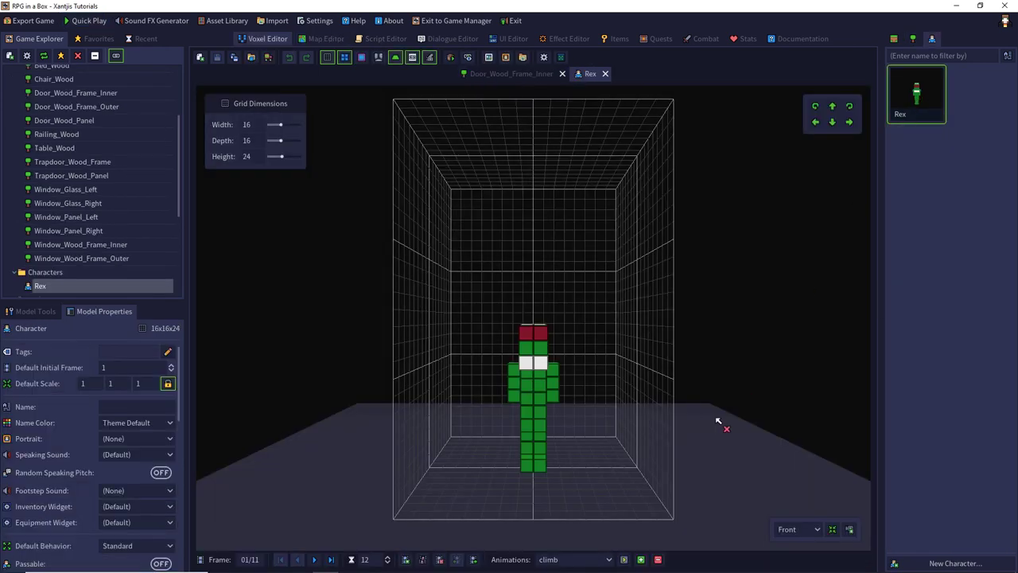
left_click(597, 559)
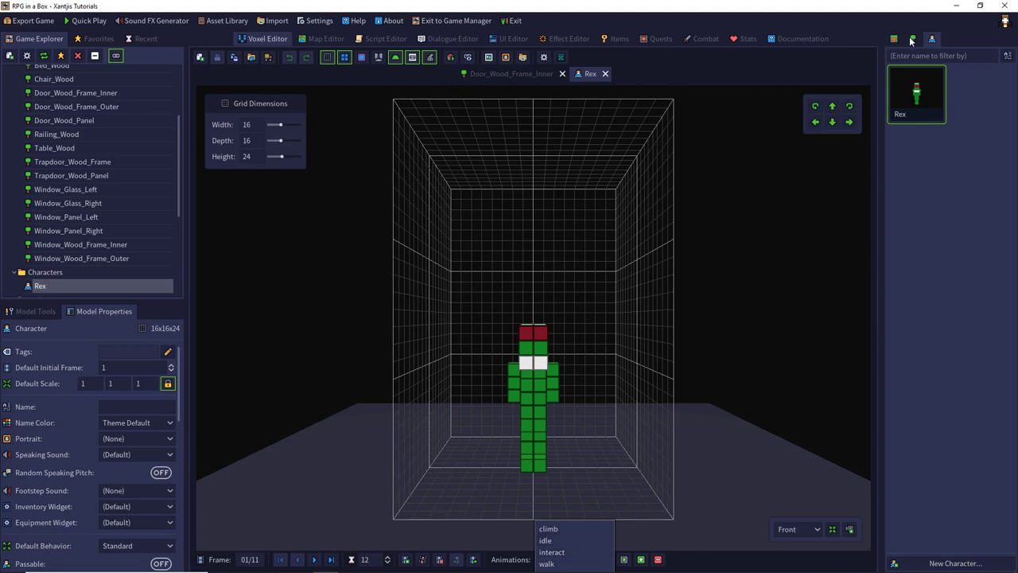
left_click(339, 46)
Step: Select the placed door on the Xantji's House map and delete its autoMoveCharacter custom property
left_click(326, 39)
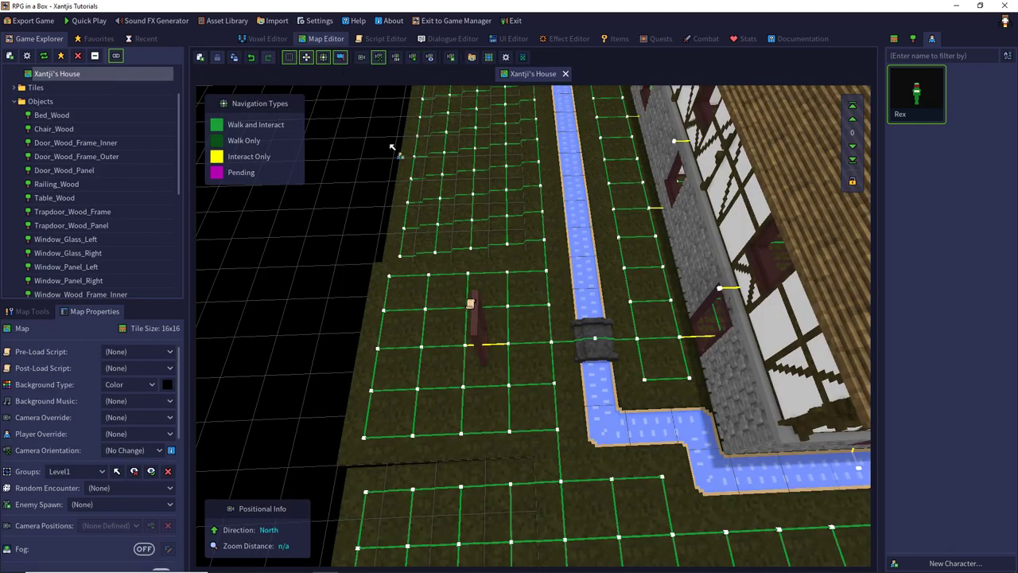
left_click(35, 312)
left_click(39, 332)
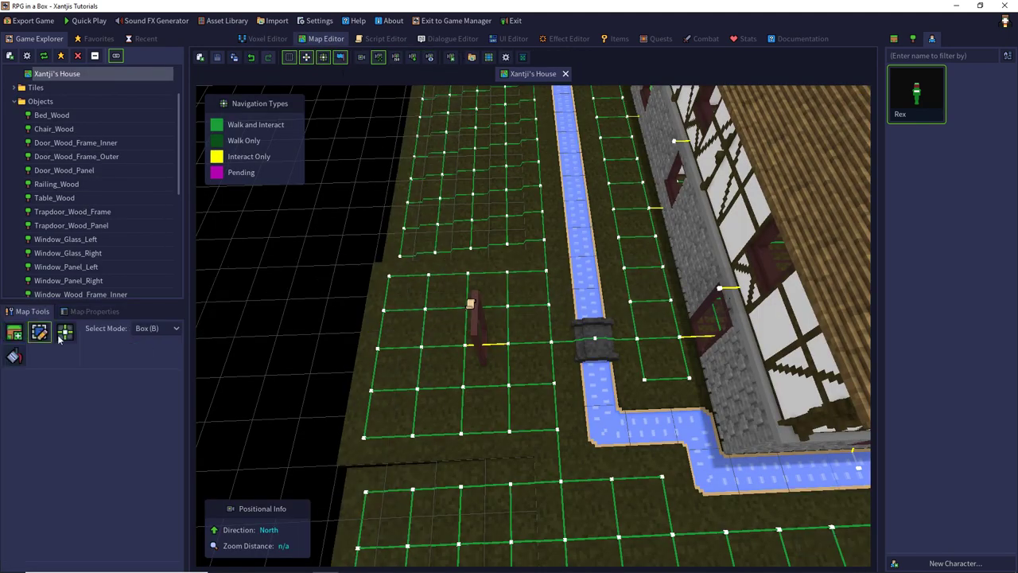
left_click(476, 338)
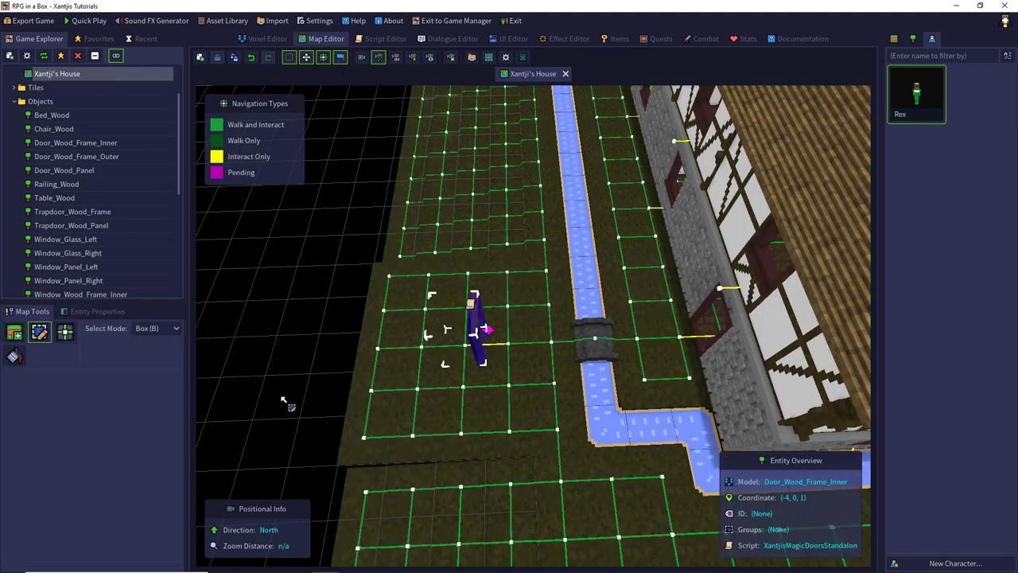
left_click(66, 312)
left_click(163, 497)
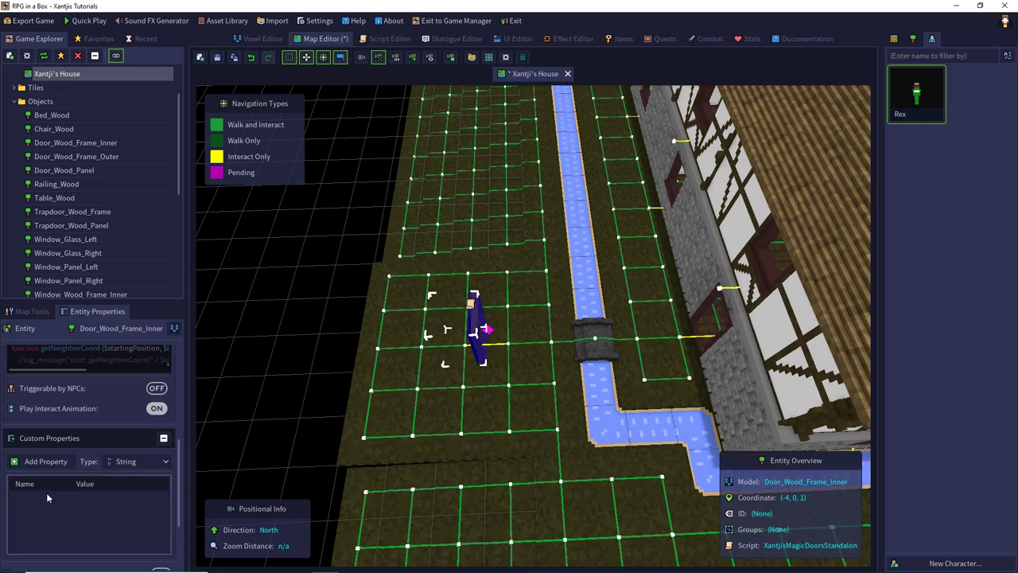
Step: Add a string custom property interactAnimationOverride with the value climb to the placed door entity
left_click(40, 461)
double_click(31, 497)
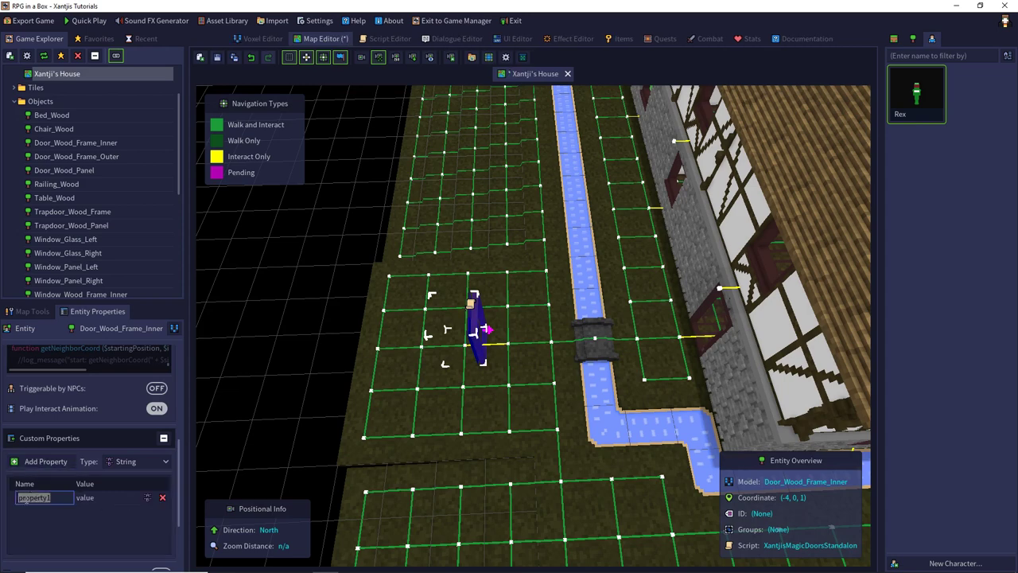
key("BackSpace")
type("interactAnimationOverri")
type("de")
key("Return")
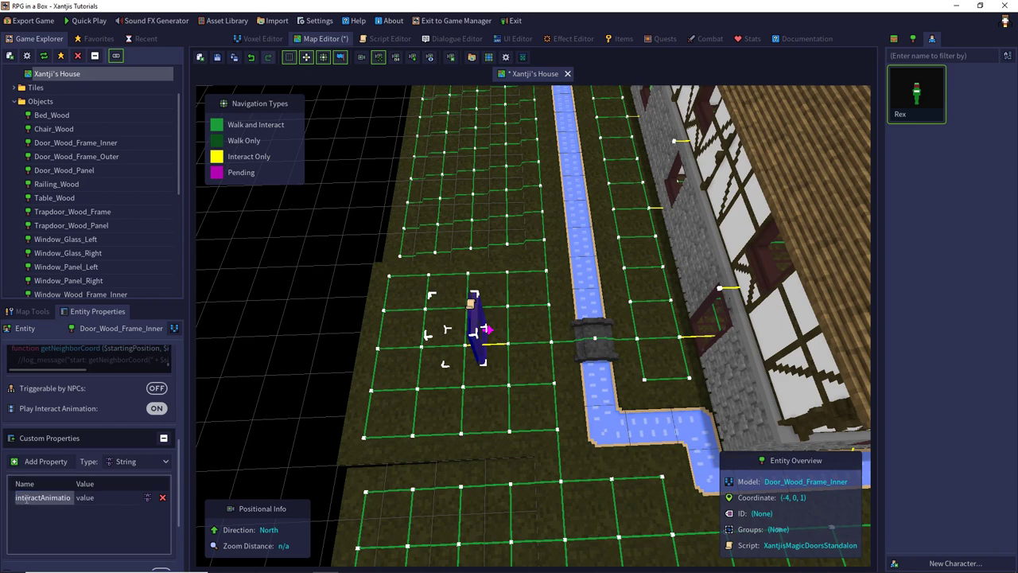
left_click(117, 497)
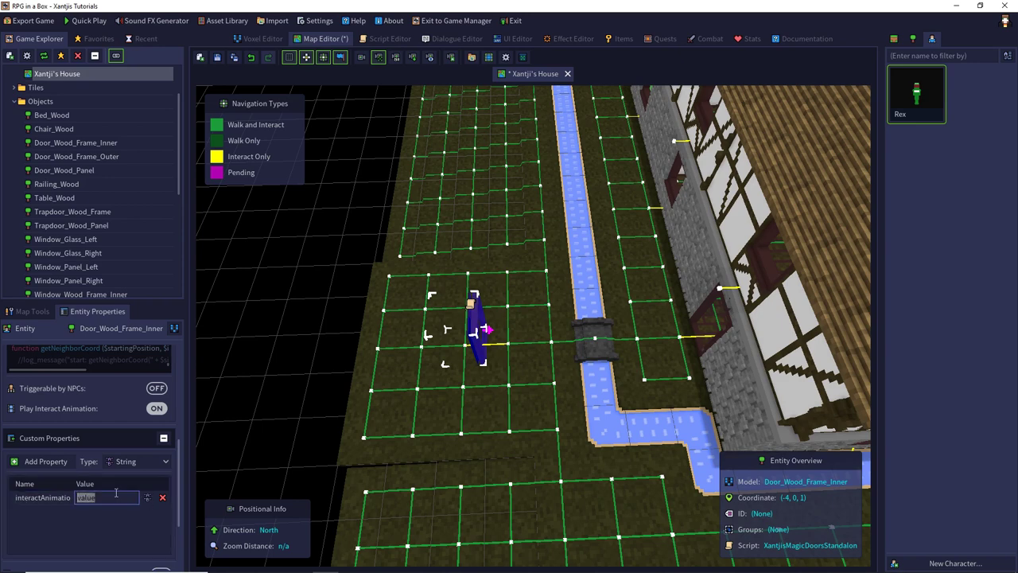
type("climb")
key("Return")
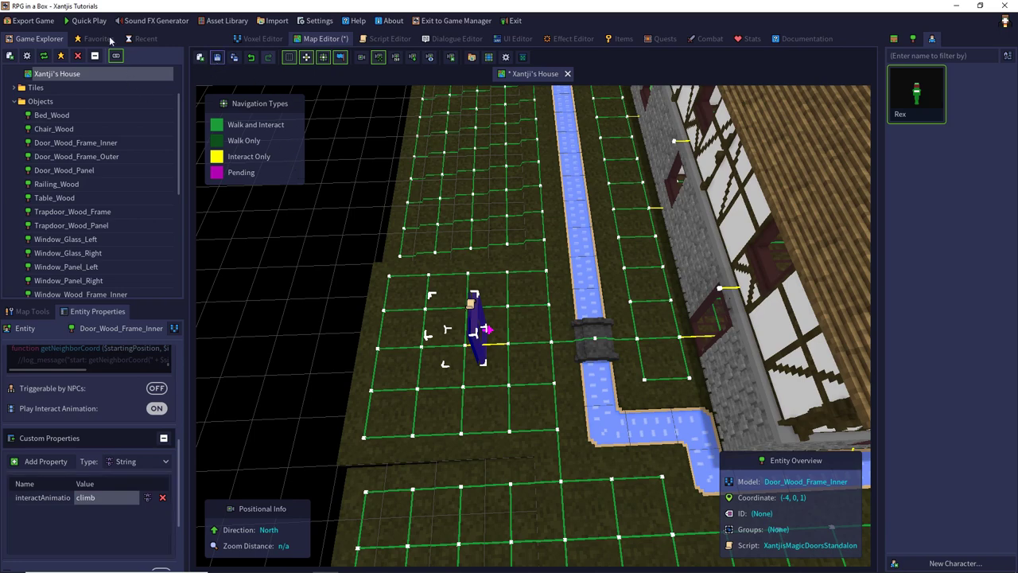
Step: Start a new game in quick play, walk the character west to the door and open it from its east side
left_click(87, 21)
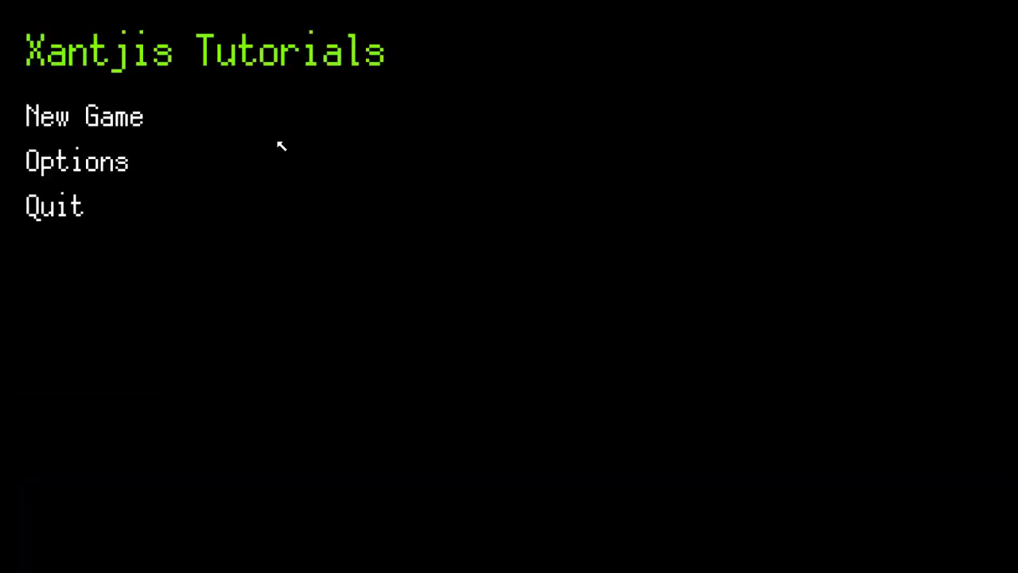
left_click(182, 124)
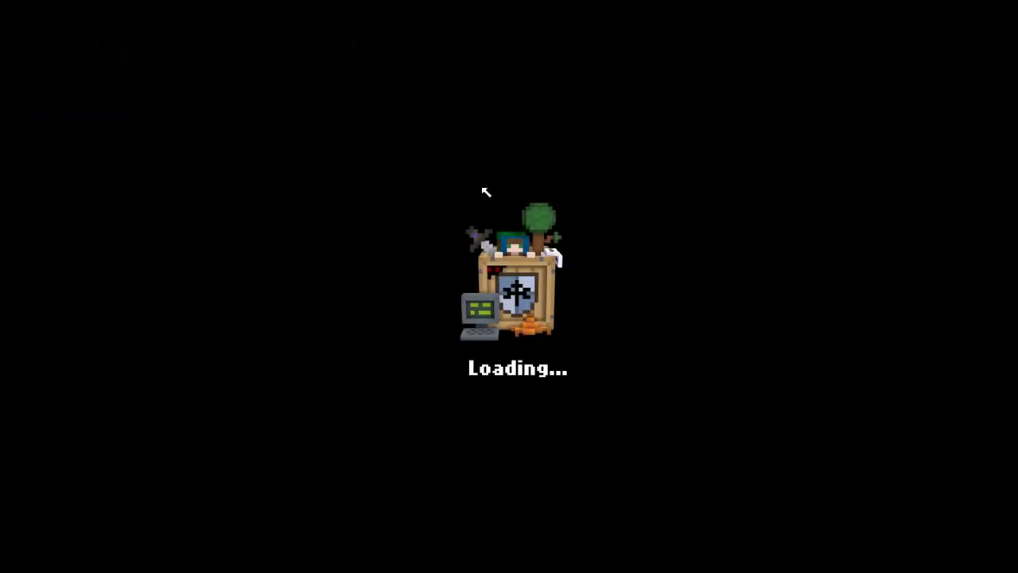
key("a")
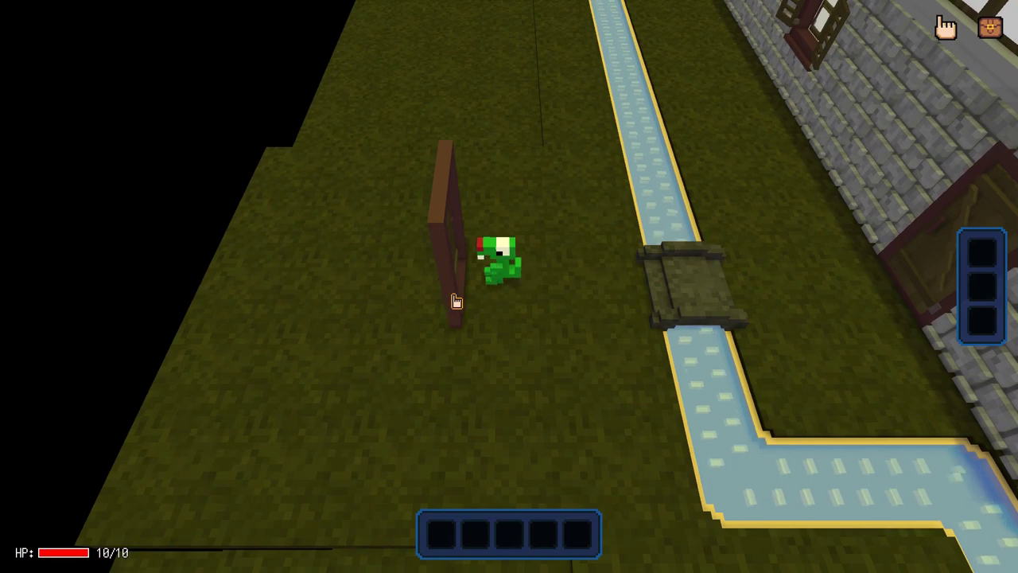
left_click(454, 301)
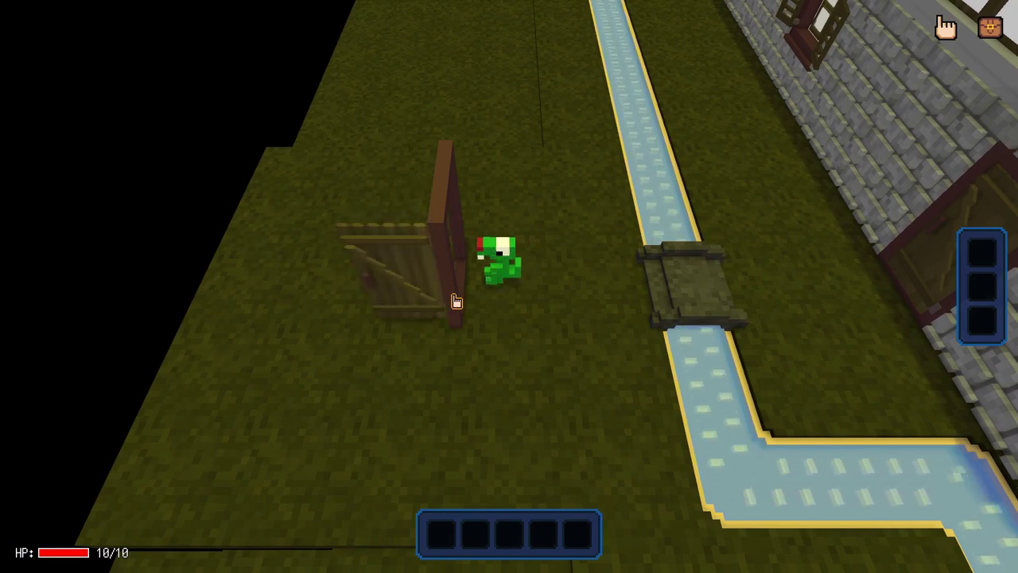
Step: Step away from the open door and back, close it and quit the test game
key("d")
key("a")
left_click(454, 299)
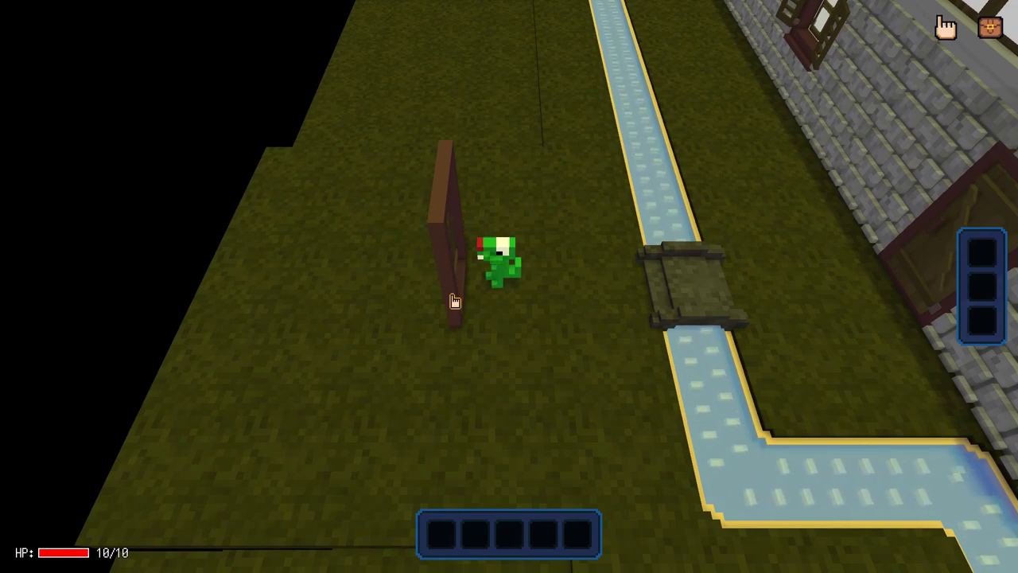
key("Escape")
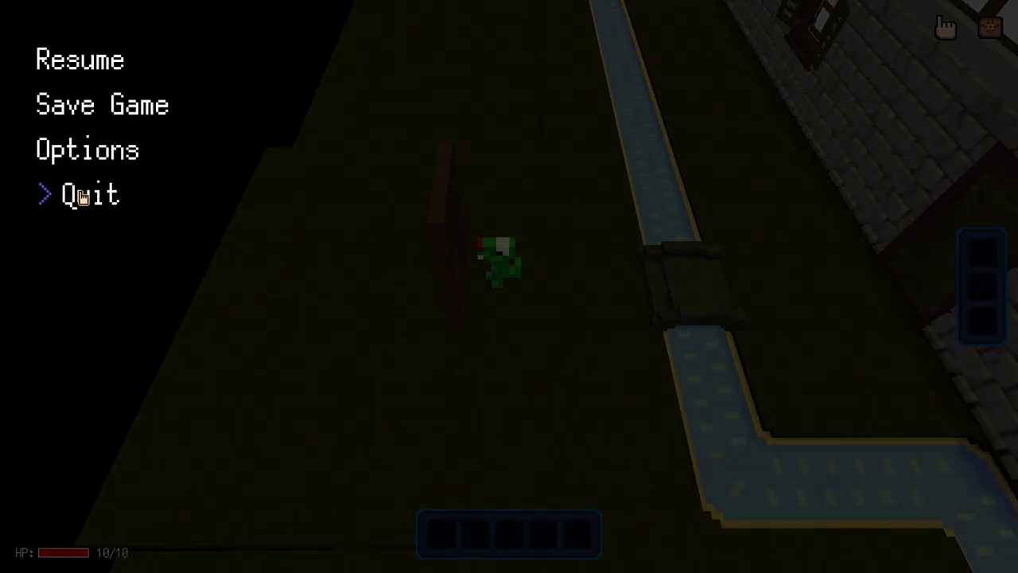
left_click(79, 195)
left_click(435, 313)
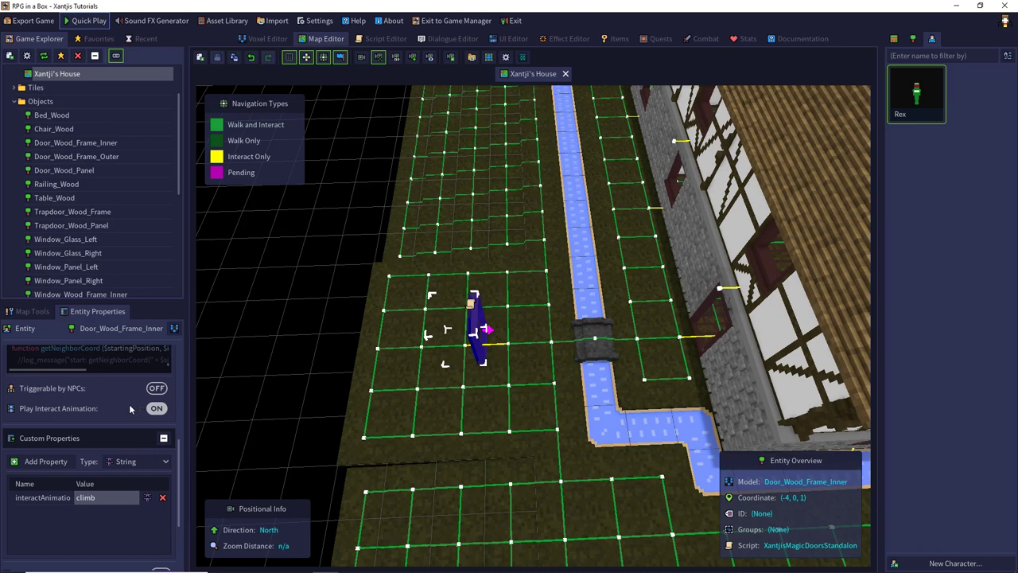
Step: Delete the door's interactAnimationOverride custom property and set its initial frame to 7
left_click(162, 497)
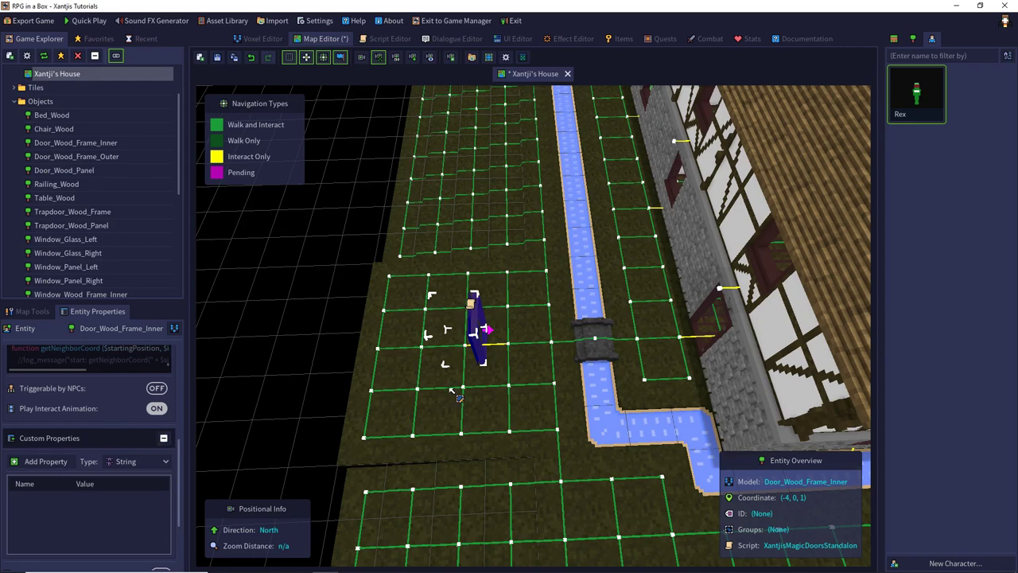
scroll(454, 390, "up", 4)
left_click(41, 314)
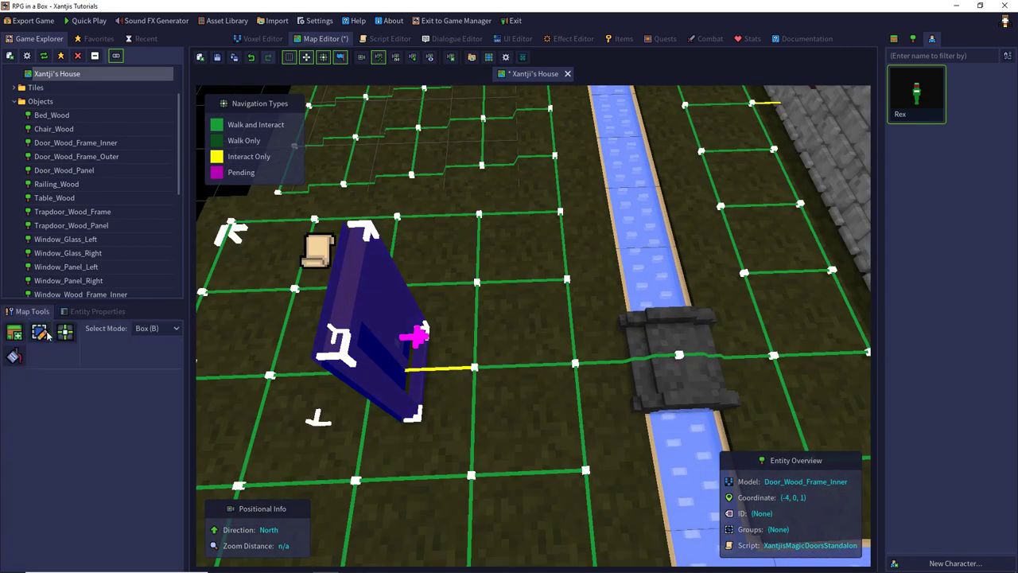
left_click(93, 312)
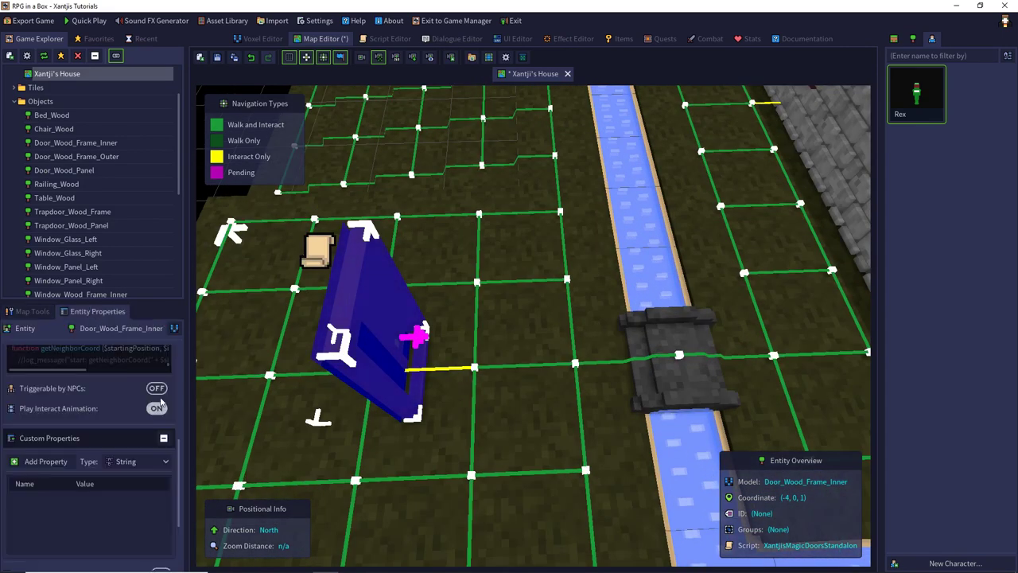
scroll(161, 402, "up", 5)
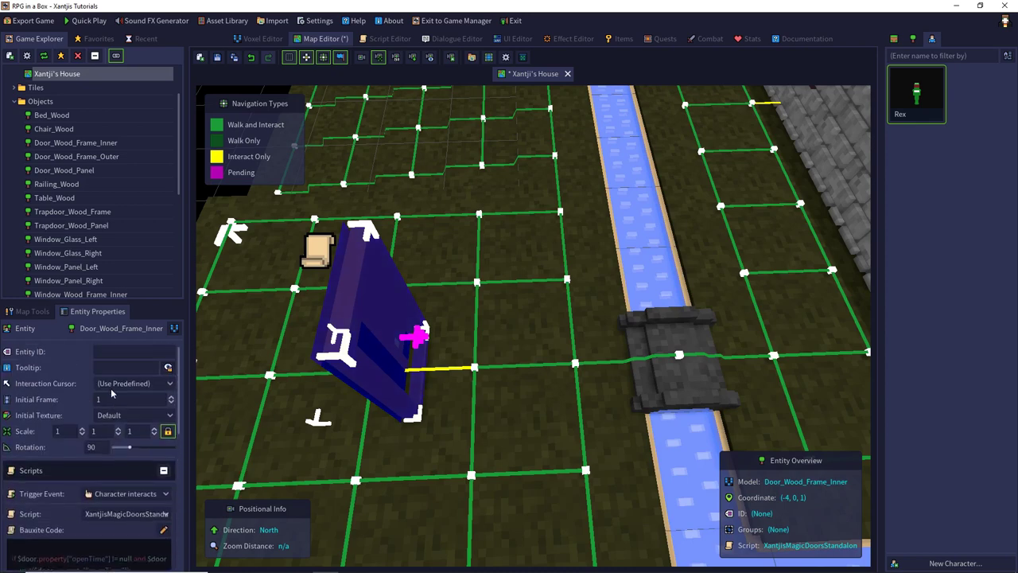
left_click(172, 400)
left_click(172, 396)
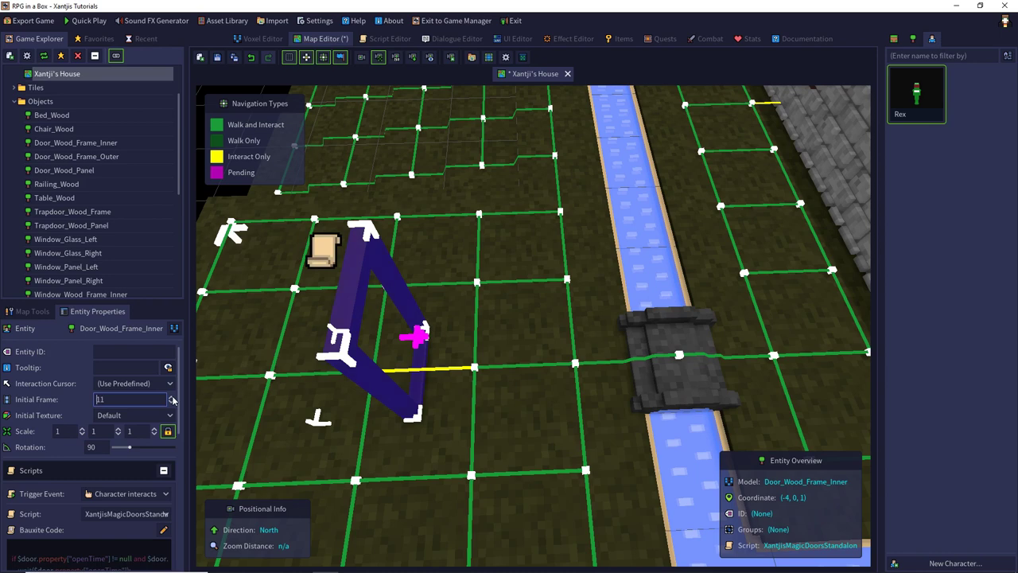
left_click(173, 403)
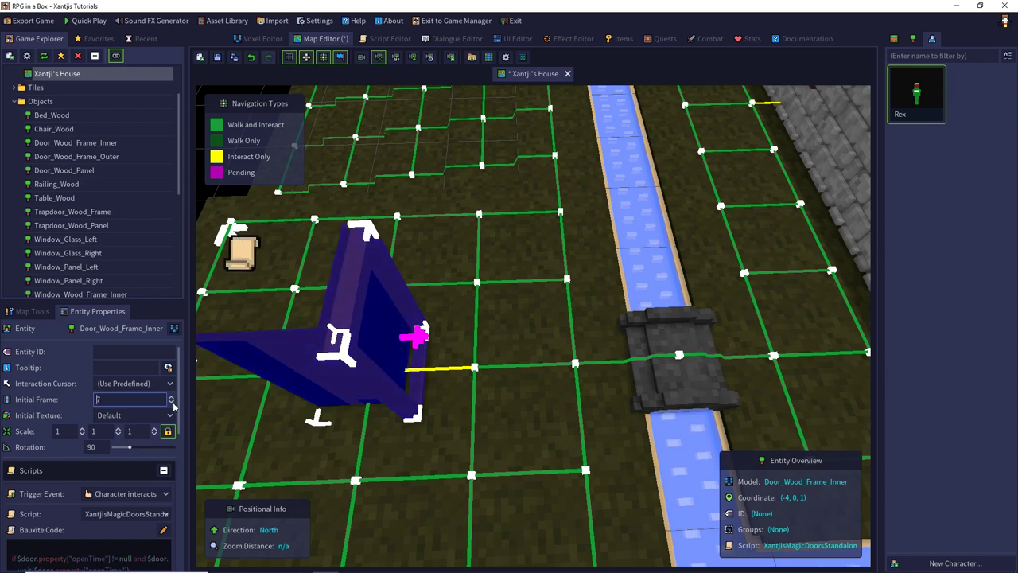
Step: Add a custom property named isOpened to the door entity
scroll(252, 388, "down", 3)
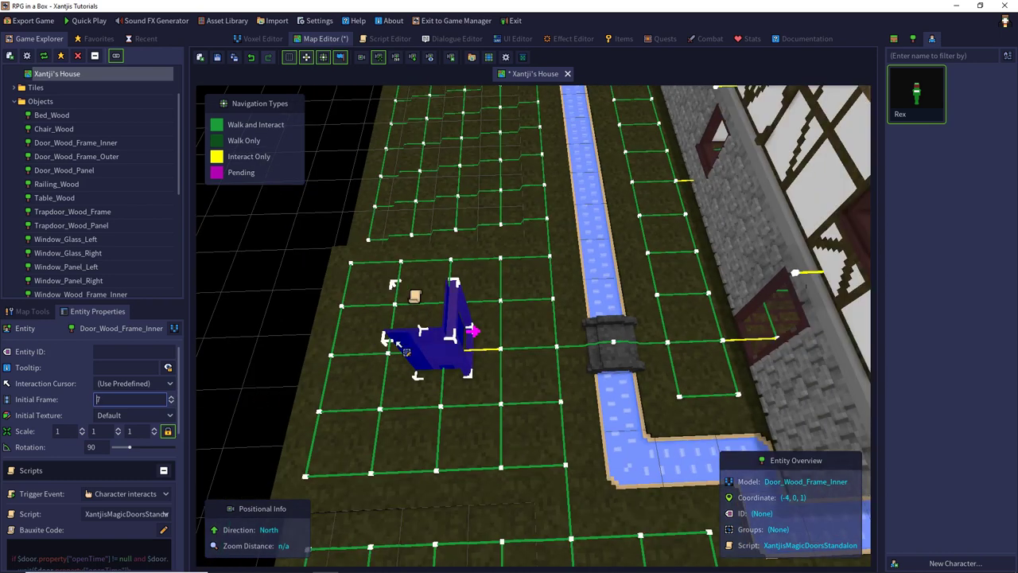
scroll(135, 455, "down", 2)
scroll(127, 455, "down", 8)
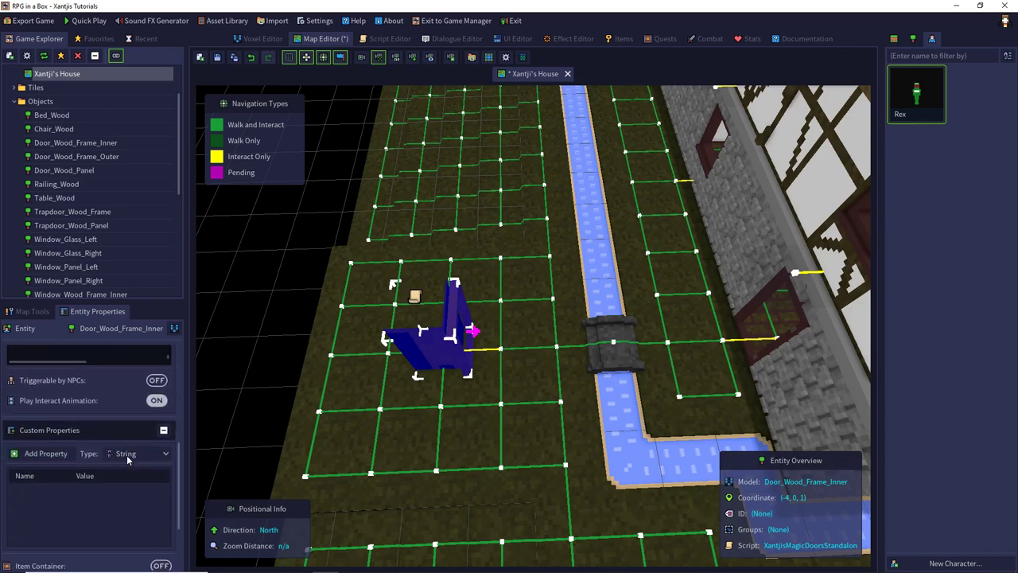
scroll(127, 455, "down", 1)
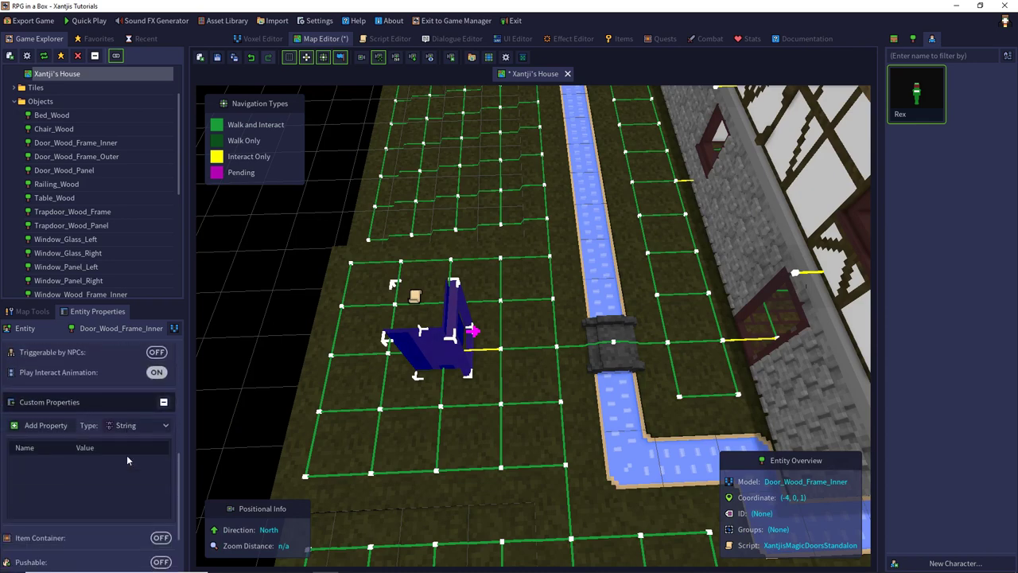
left_click(60, 428)
double_click(45, 461)
type("isOpened")
key("Return")
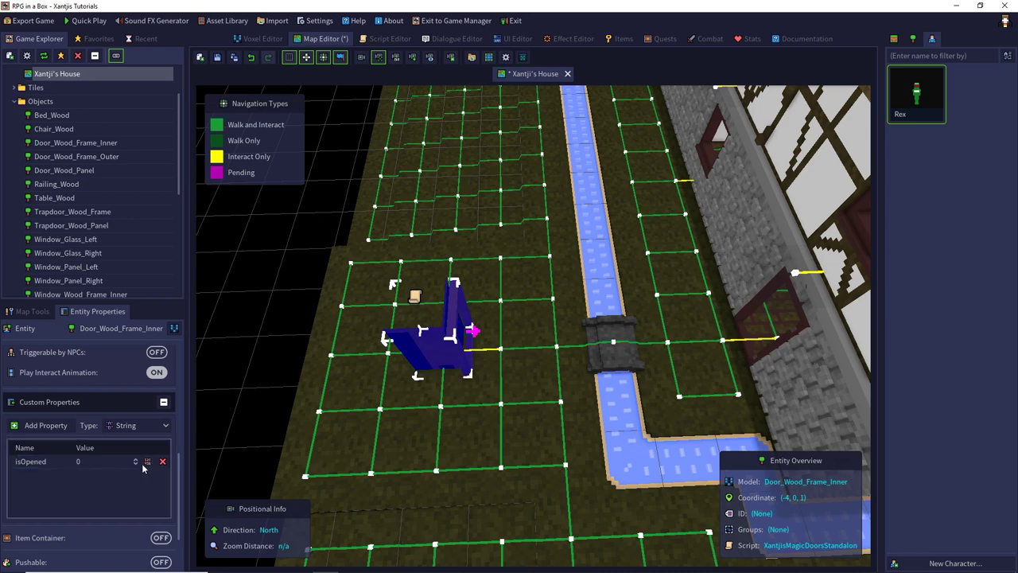
Step: Make the isOpened property a boolean with the value true and save the map
left_click(147, 461)
left_click(123, 466)
left_click(111, 425)
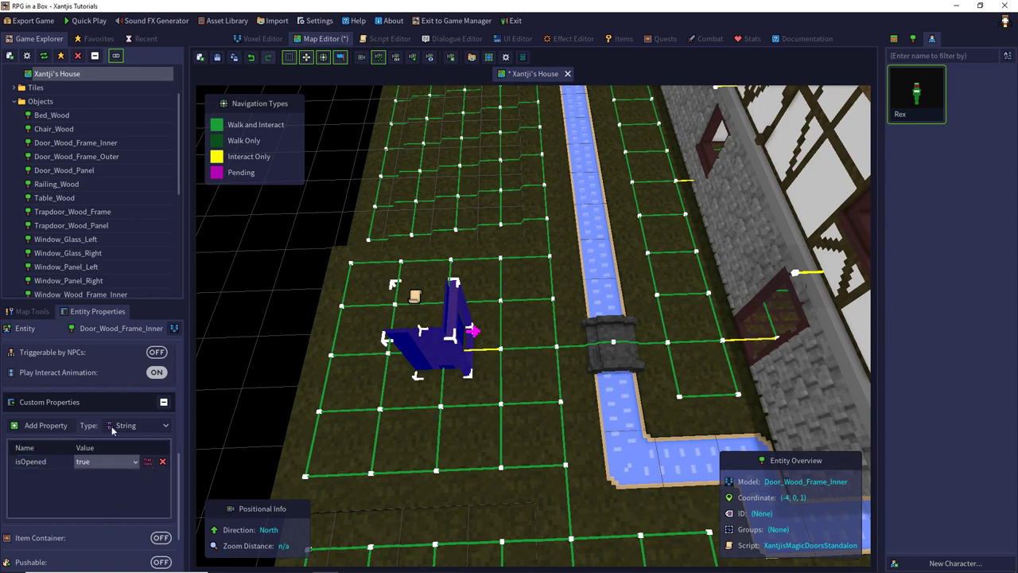
left_click(217, 59)
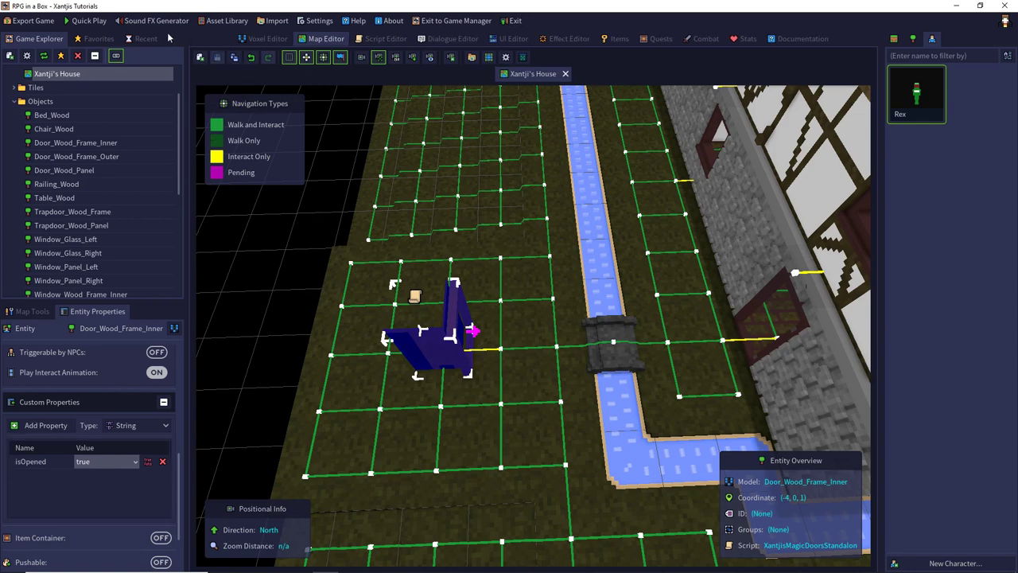
Step: Start a new test game, walk west to the door, interact with it from the east side and quit
left_click(98, 22)
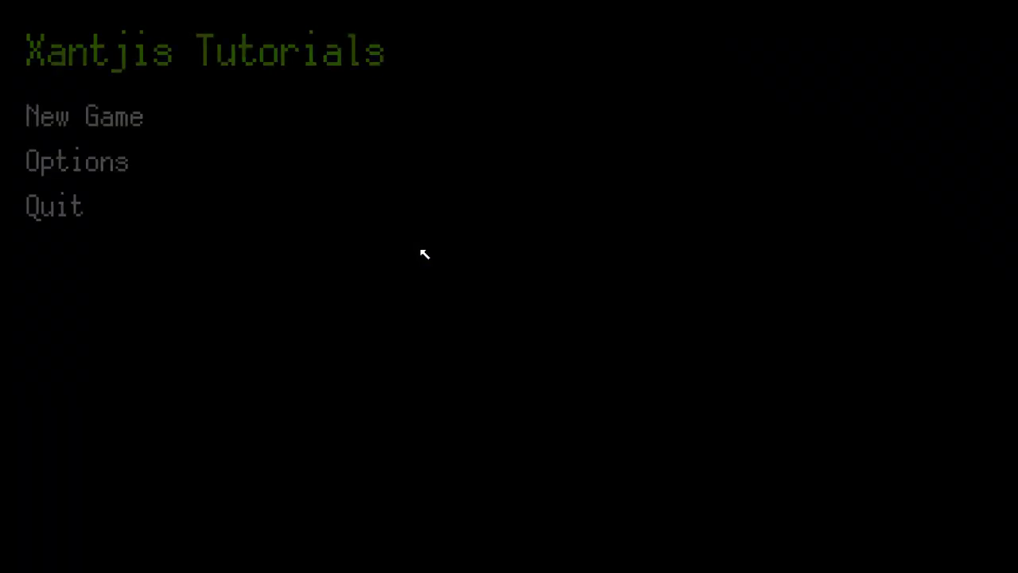
left_click(138, 118)
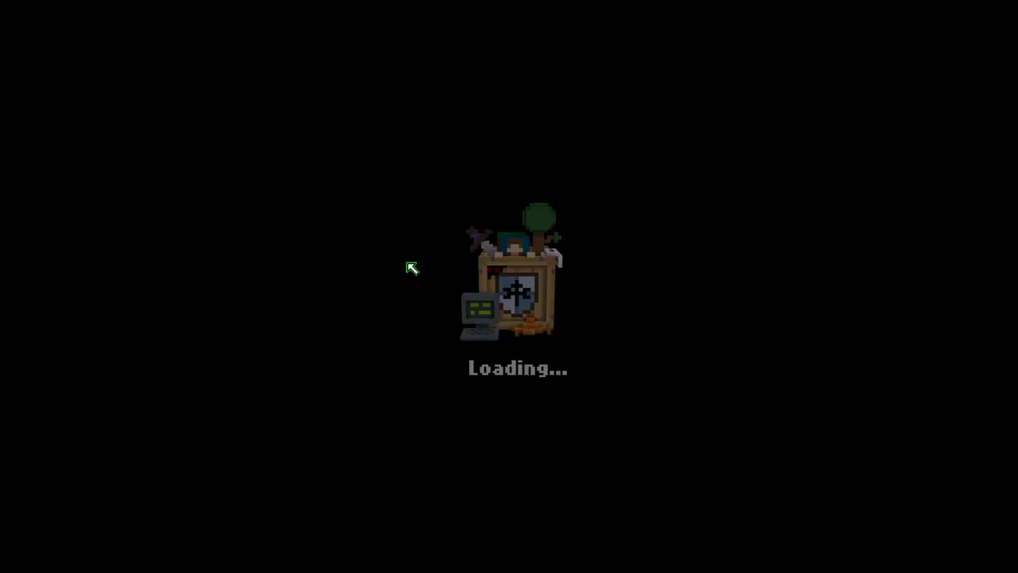
key("a")
key("a")
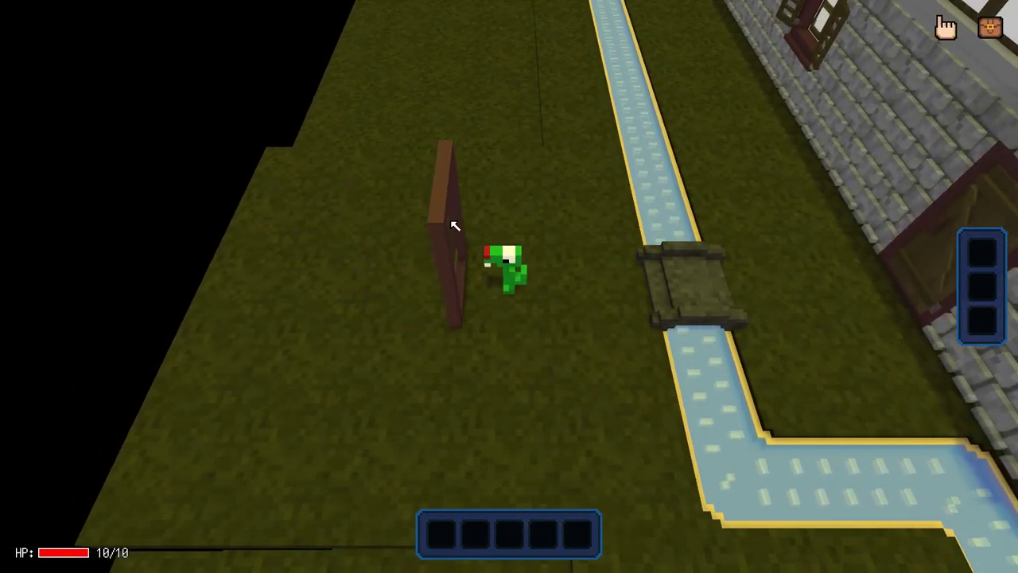
left_click(459, 225)
key("Escape")
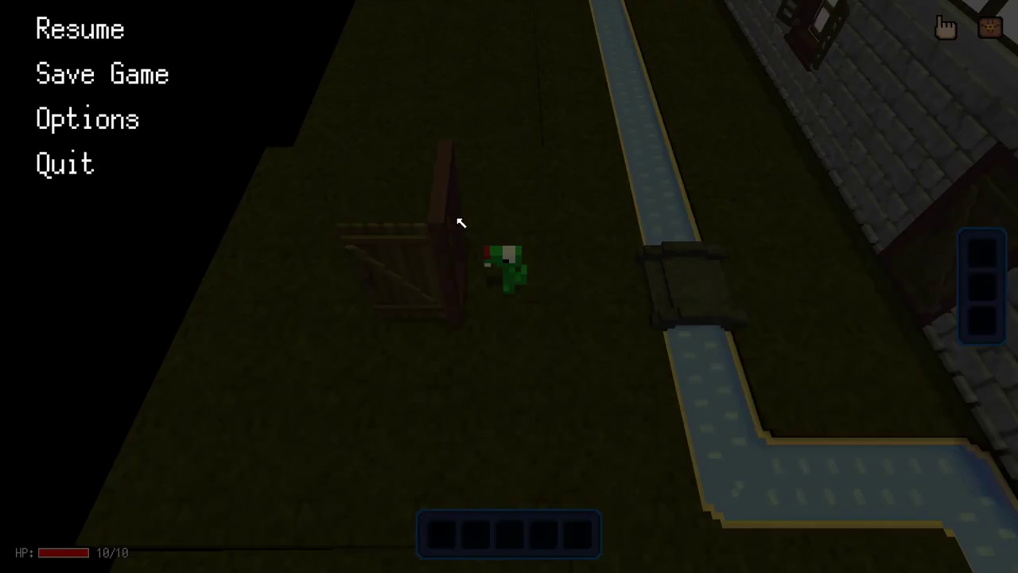
left_click(102, 194)
left_click(455, 311)
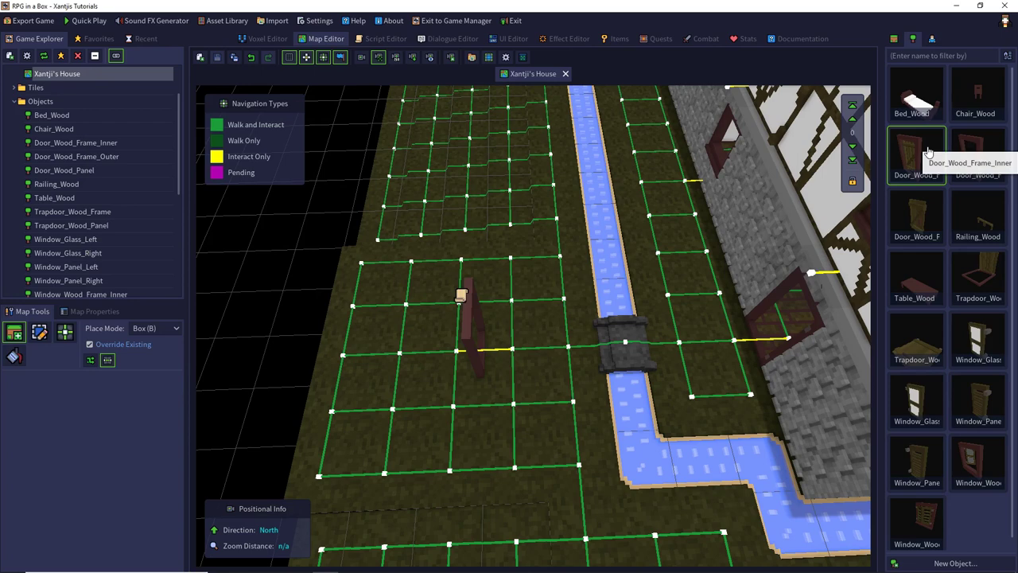
Step: Delete the grass tile at (-3, 0, 0) directly east of the door
left_click(39, 332)
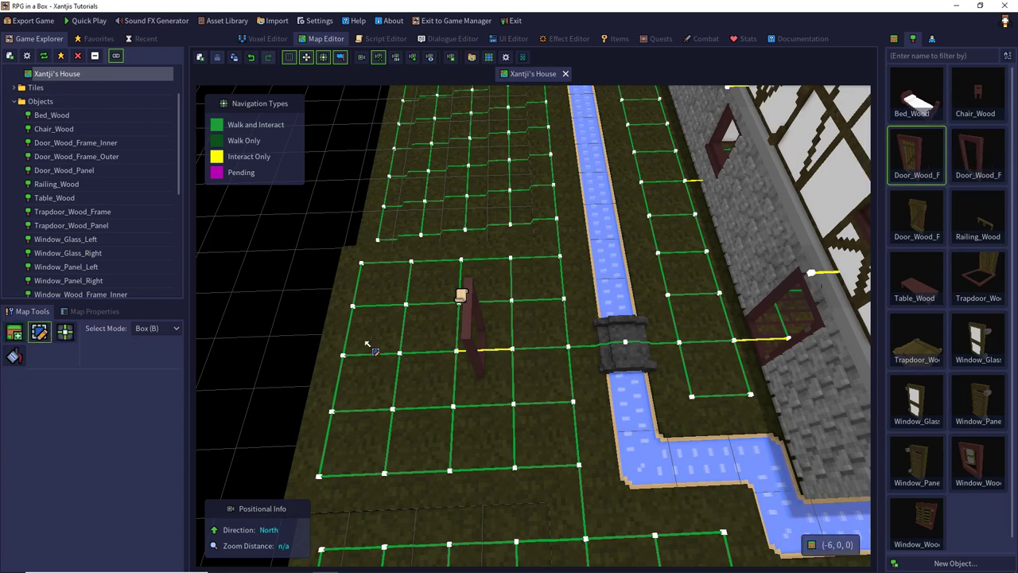
left_click(445, 358)
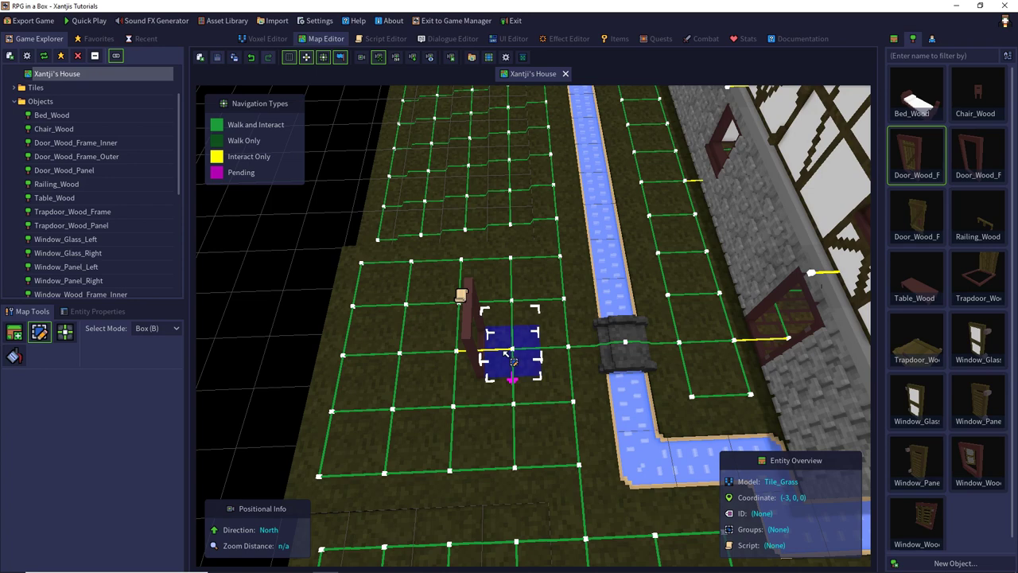
key("Delete")
Step: Fill the gap east of the door with a raised grass tile placed at (-3, 0, 4)
left_click(14, 334)
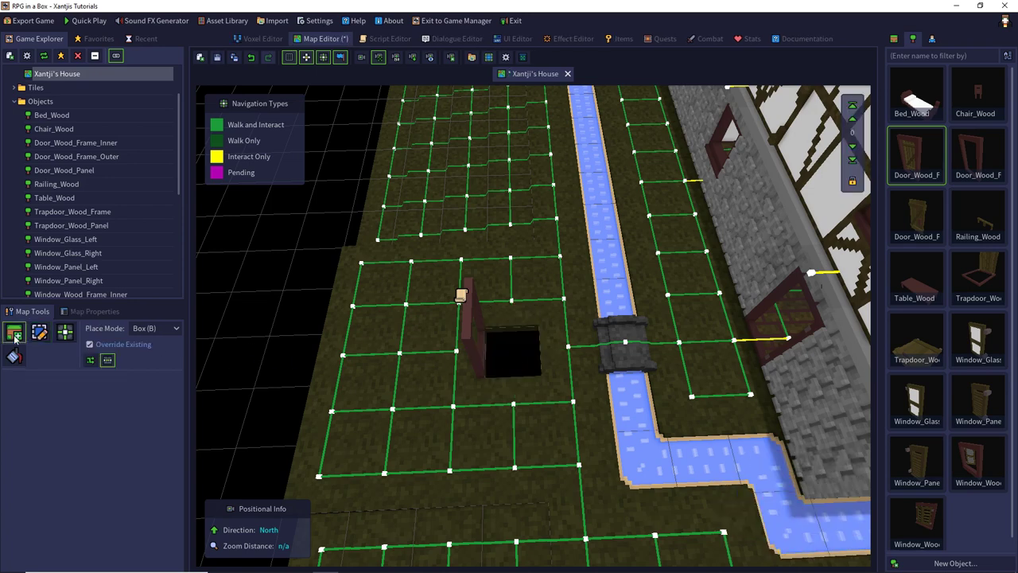
left_click(513, 314)
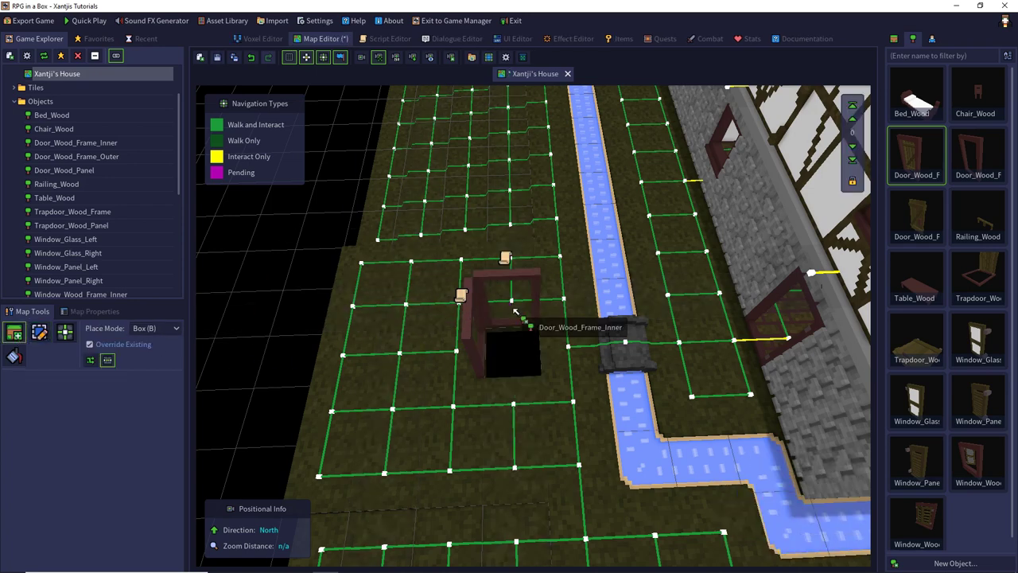
key("ctrl+z")
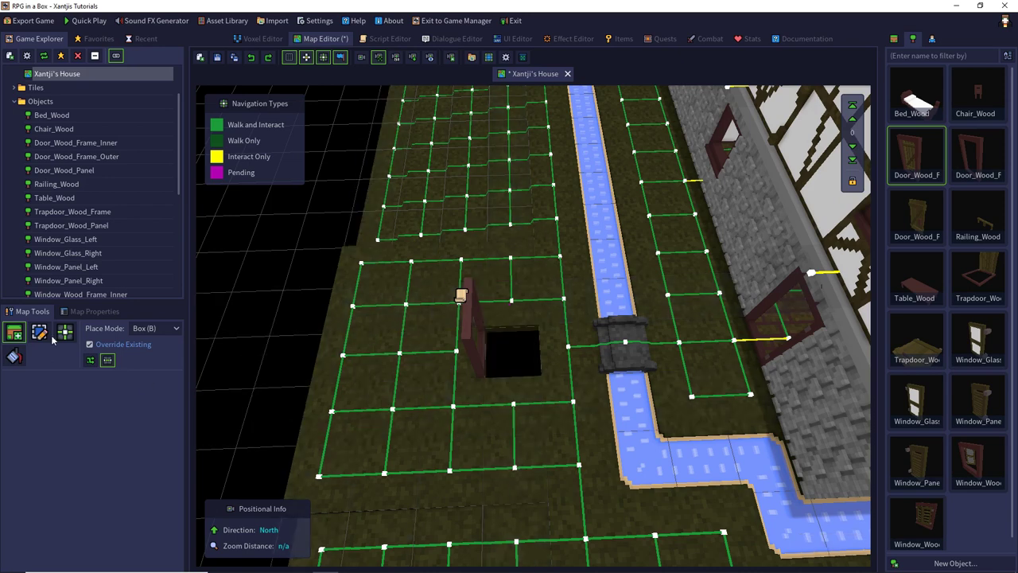
left_click(510, 323, "ctrl")
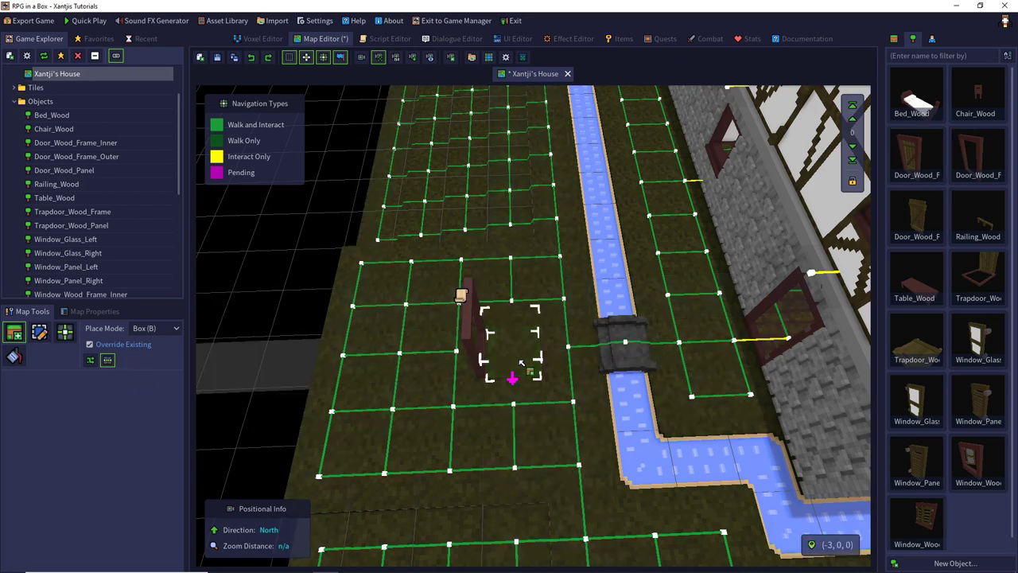
scroll(521, 363, "up", 4, "ctrl")
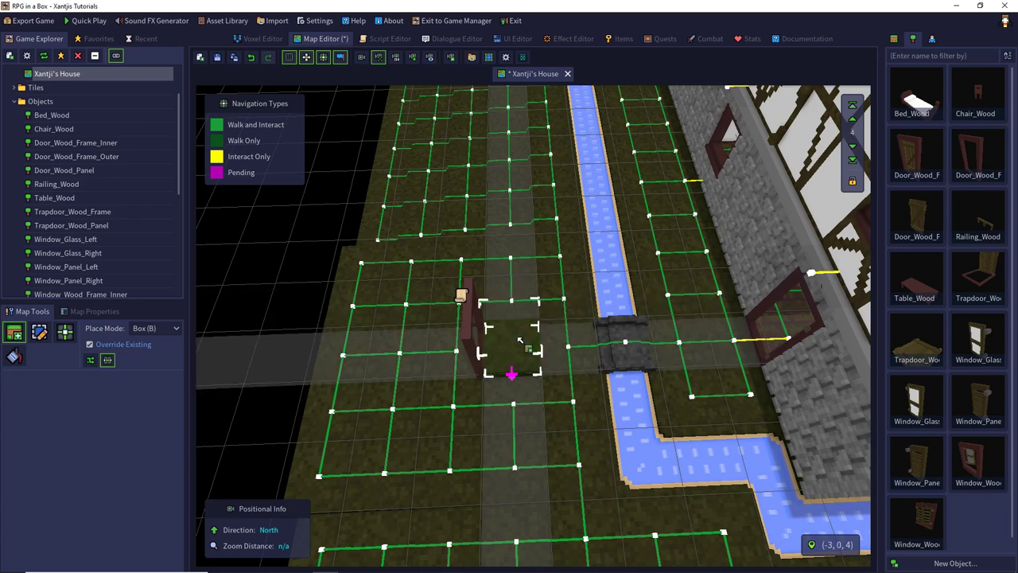
left_click(519, 339)
Step: Connect the raised tile to its north, south and east neighbours as Walk and Interact, and to the door's tile as Interact Only
left_click(216, 125)
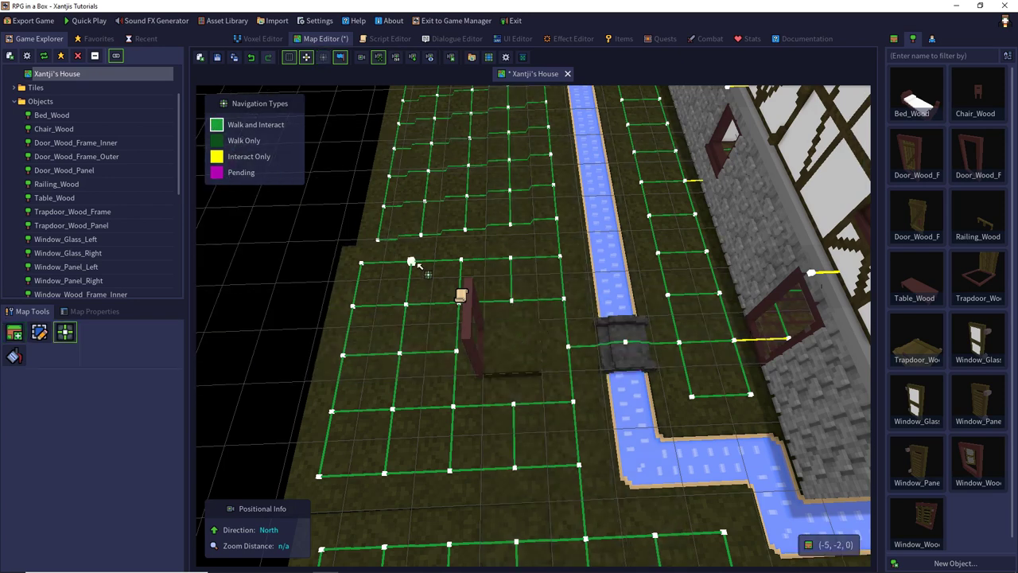
mouse_move(546, 334)
left_mouse_down()
mouse_move(506, 311)
mouse_move(496, 377)
left_mouse_up()
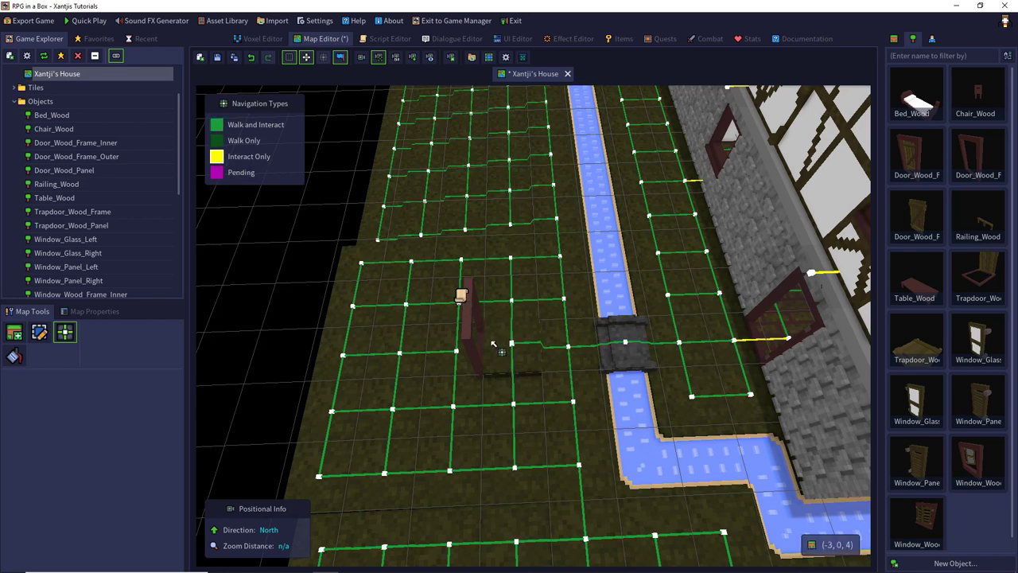
left_click(492, 344)
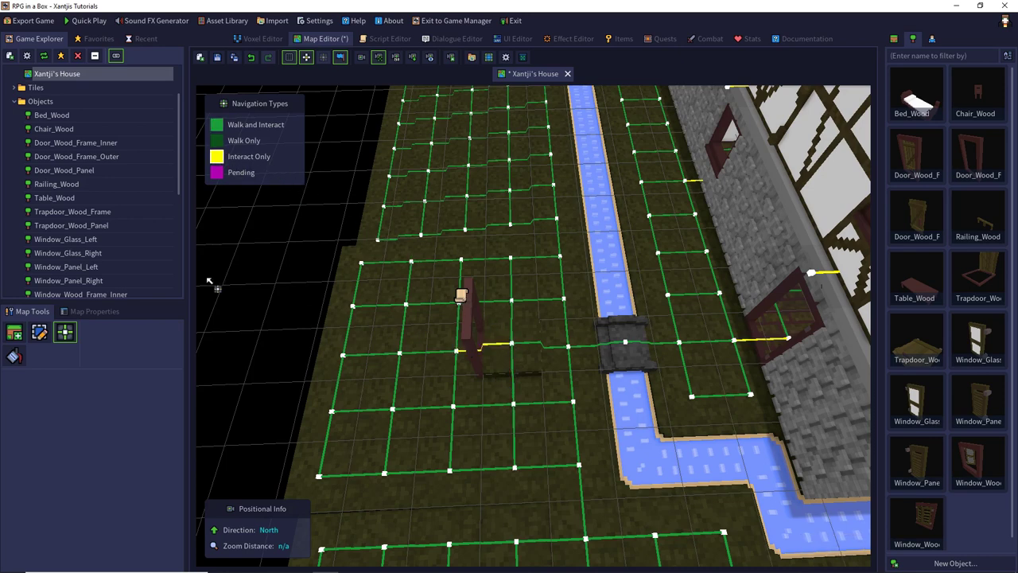
Step: Add a numeric custom property named zOffset with value 4 to the door frame at (-4, 0, 1)
left_click(39, 332)
left_click(469, 332)
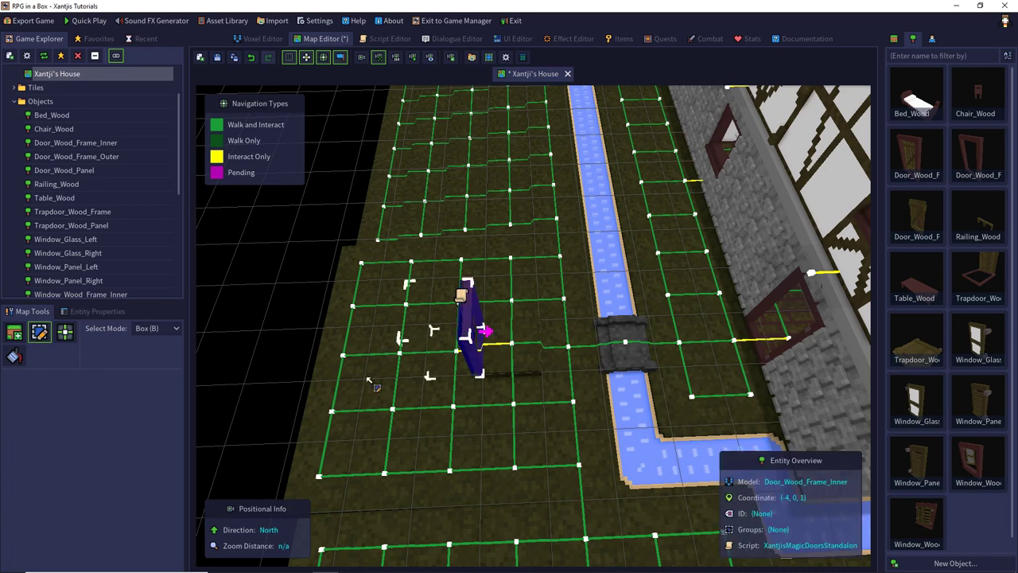
left_click(97, 311)
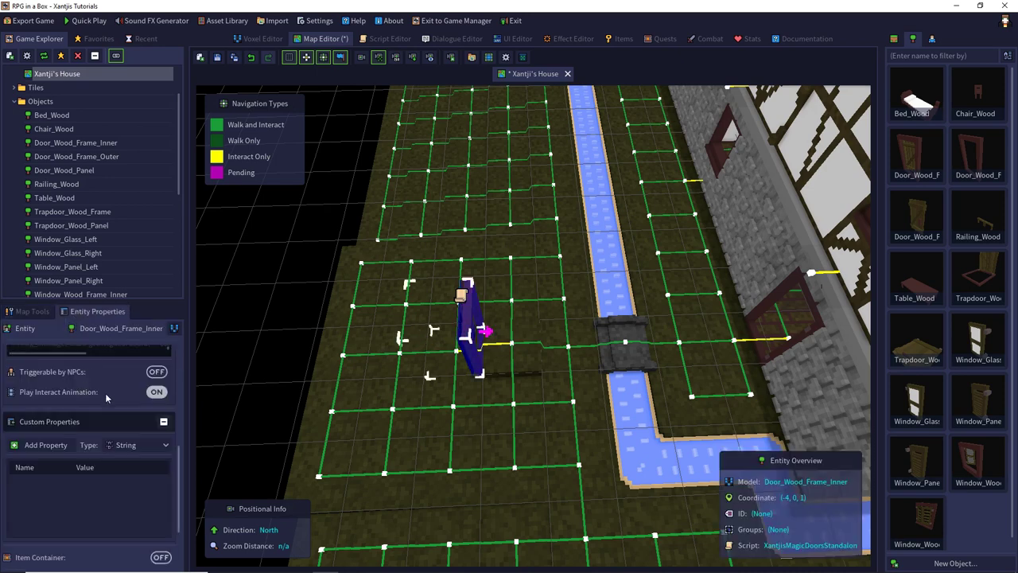
left_click(45, 446)
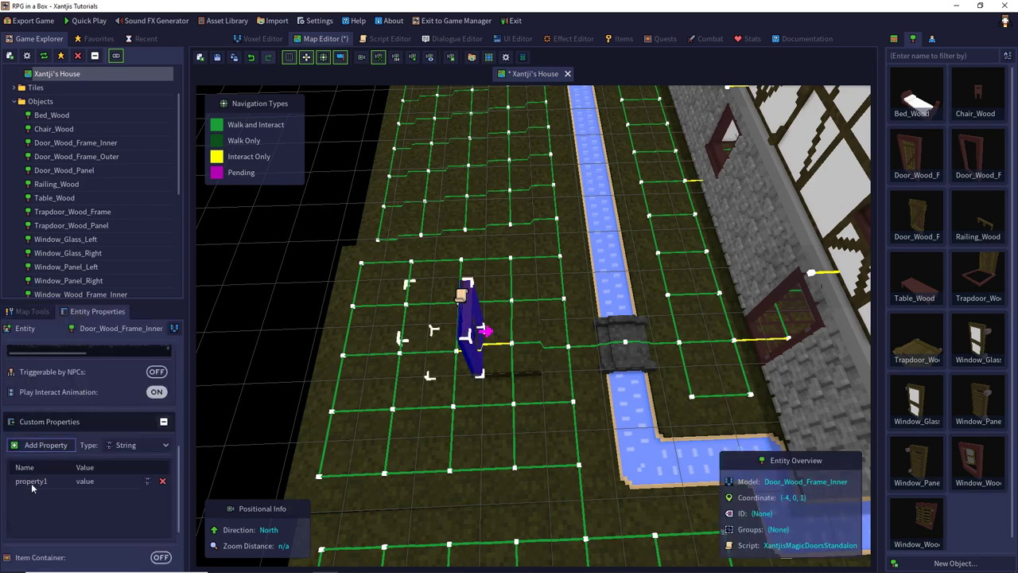
type("zOffset")
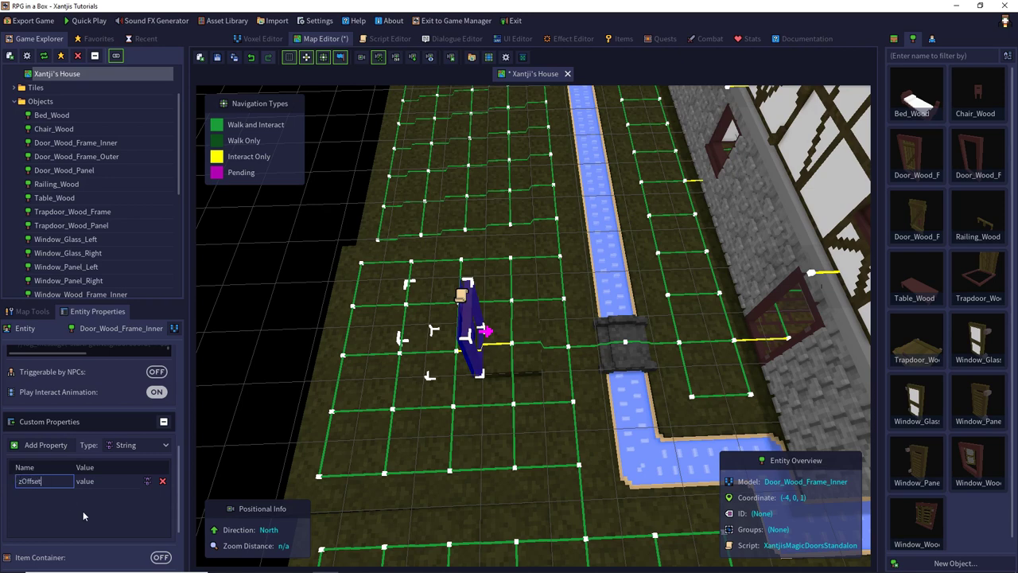
key("Return")
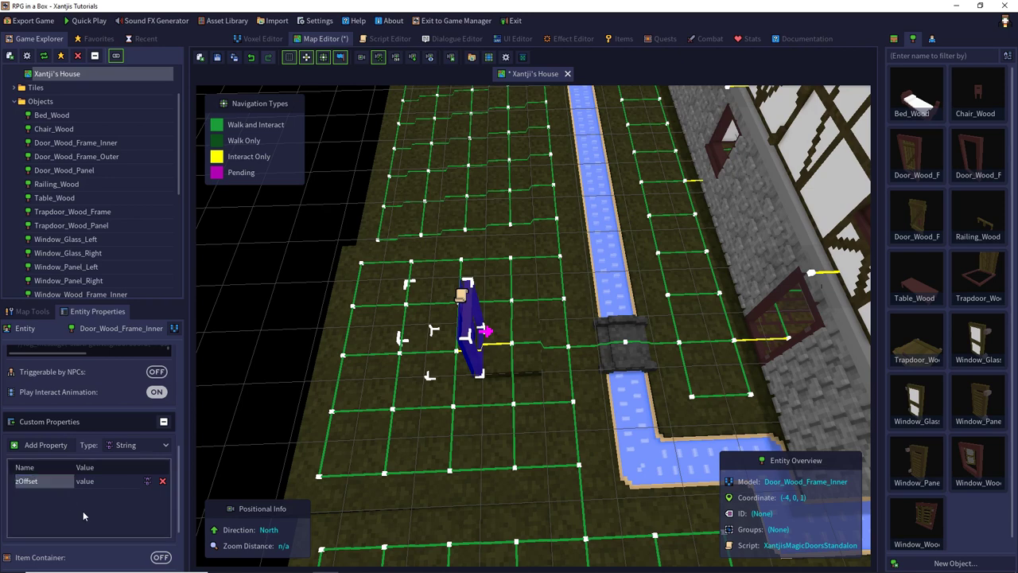
left_click(146, 482)
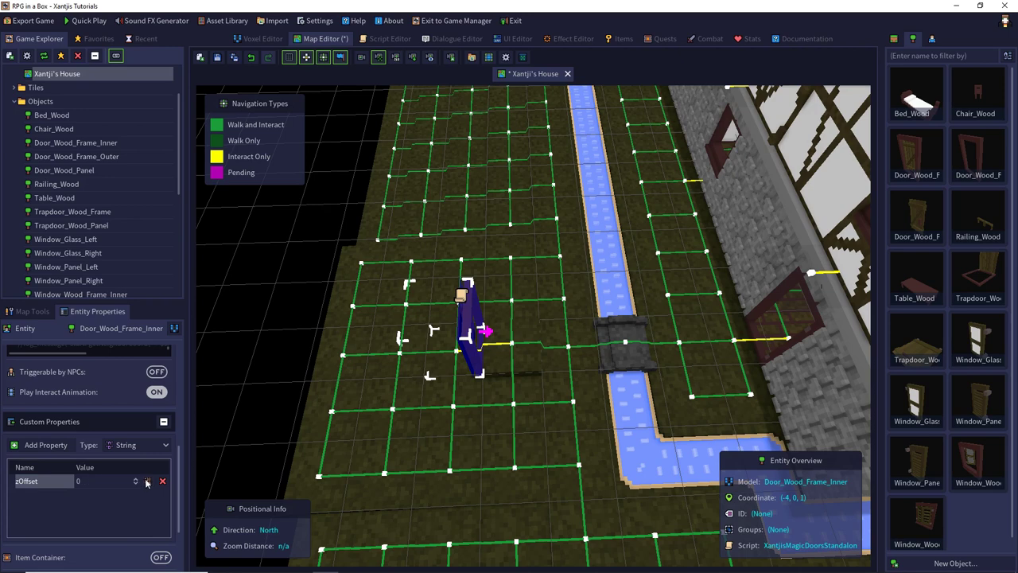
left_click(114, 481)
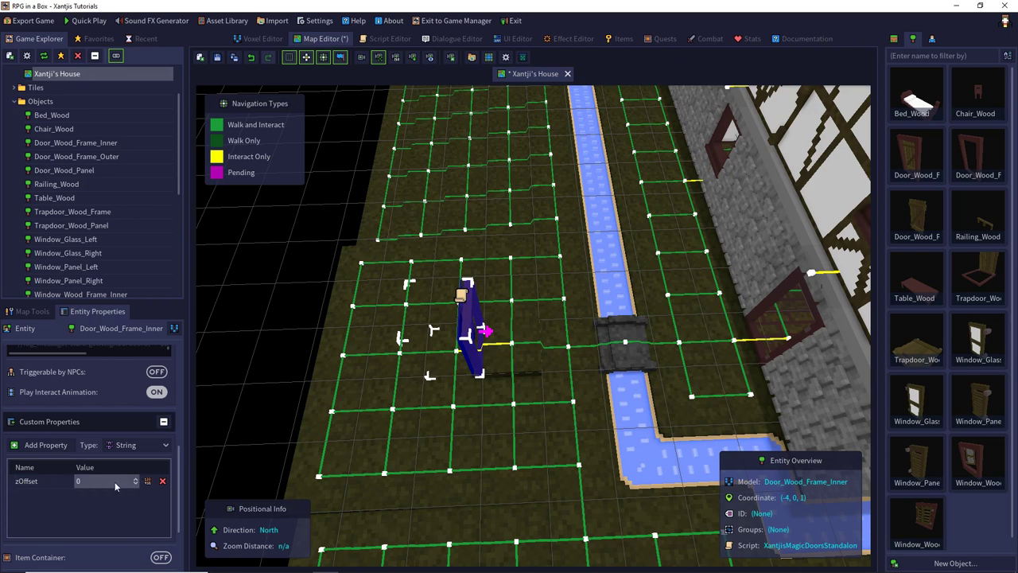
left_click(114, 481)
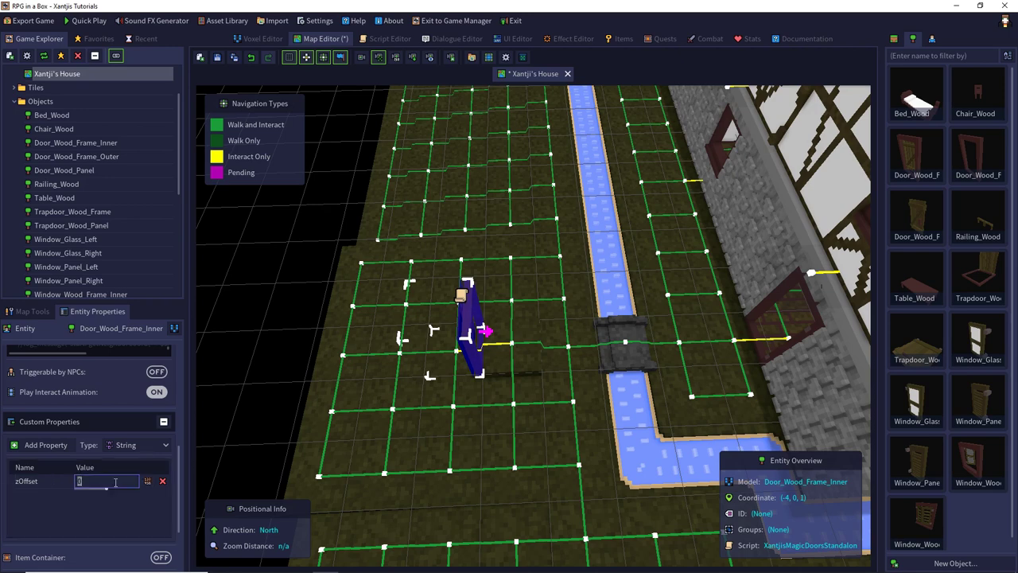
key("Return")
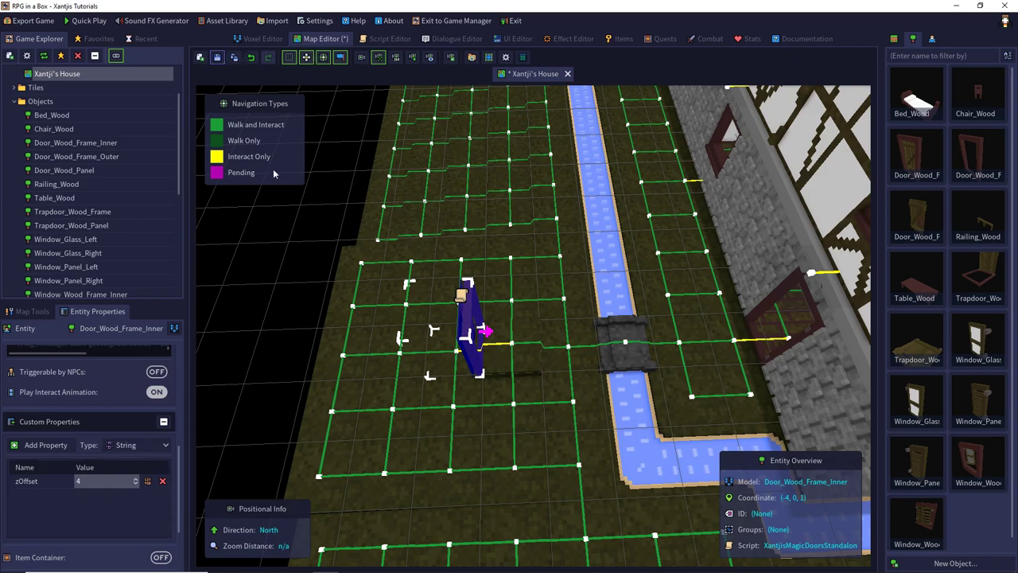
Step: Start a new test game and enable the navigation path display with the debug console command nav on
left_click(88, 22)
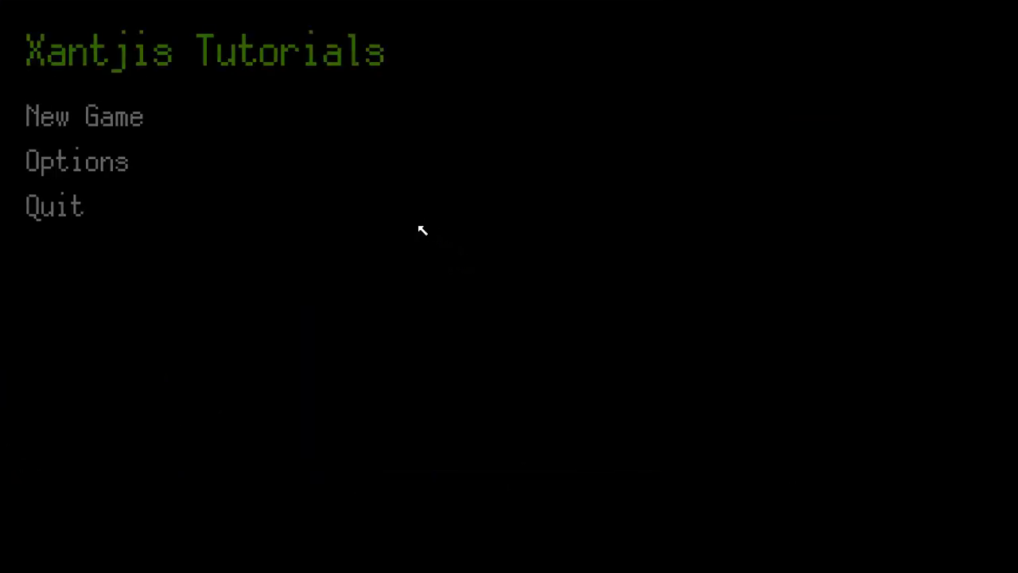
left_click(159, 114)
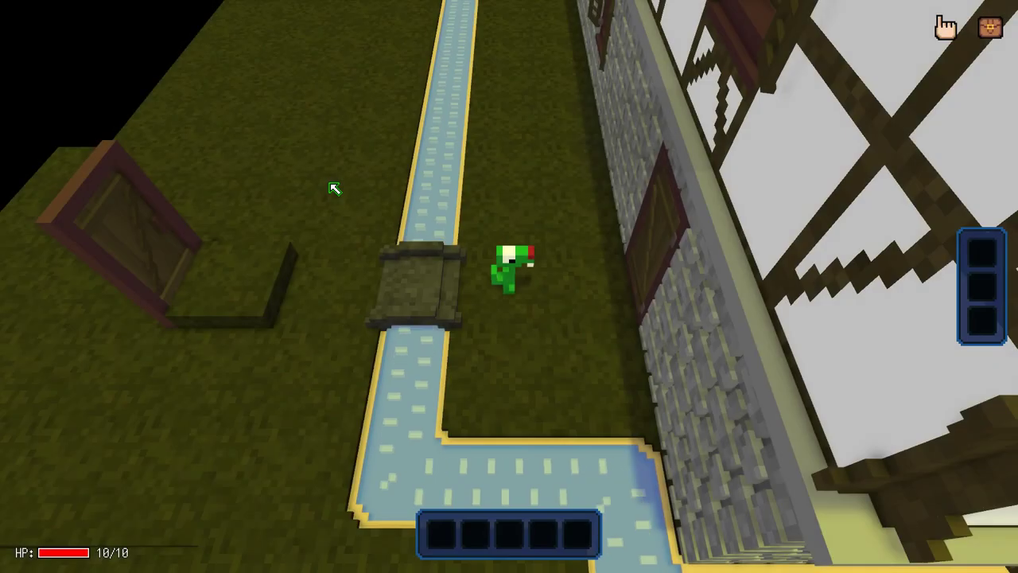
key("grave")
type("nan")
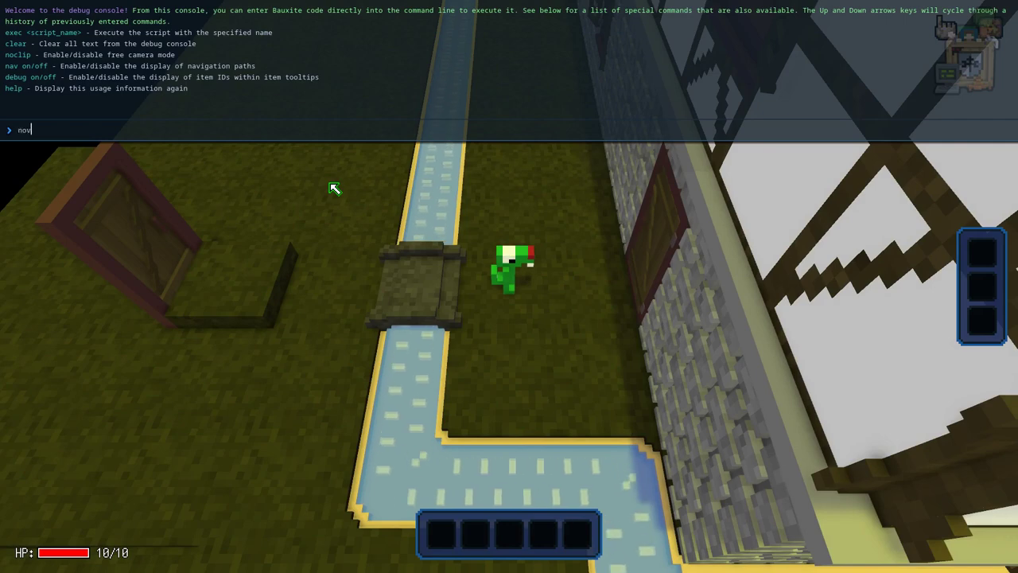
key("BackSpace")
key("BackSpace")
type("an on")
key("Return")
key("grave")
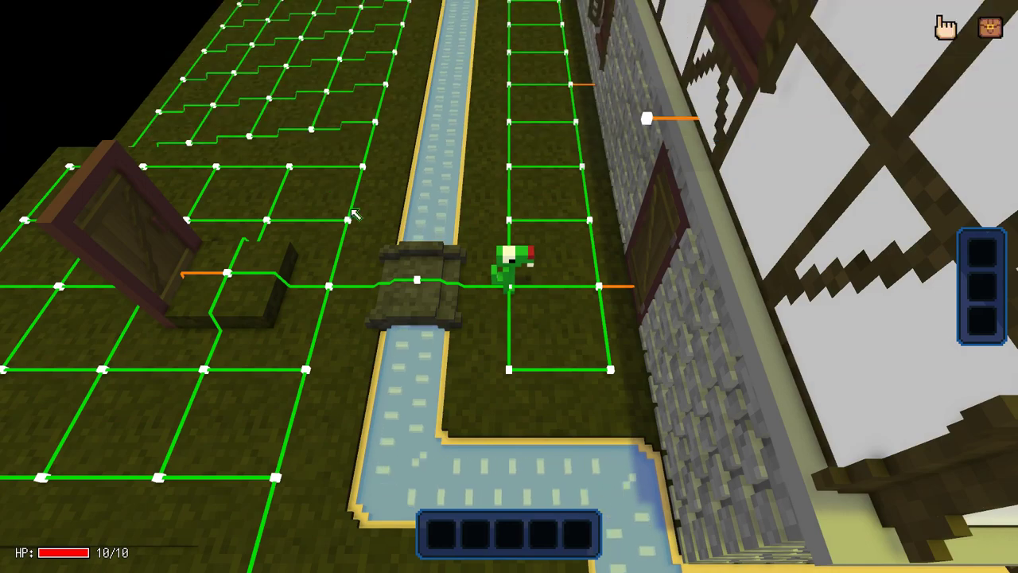
Step: Walk onto the raised tile, open the door from its east side, walk through and back, and quit the game
left_click(366, 223)
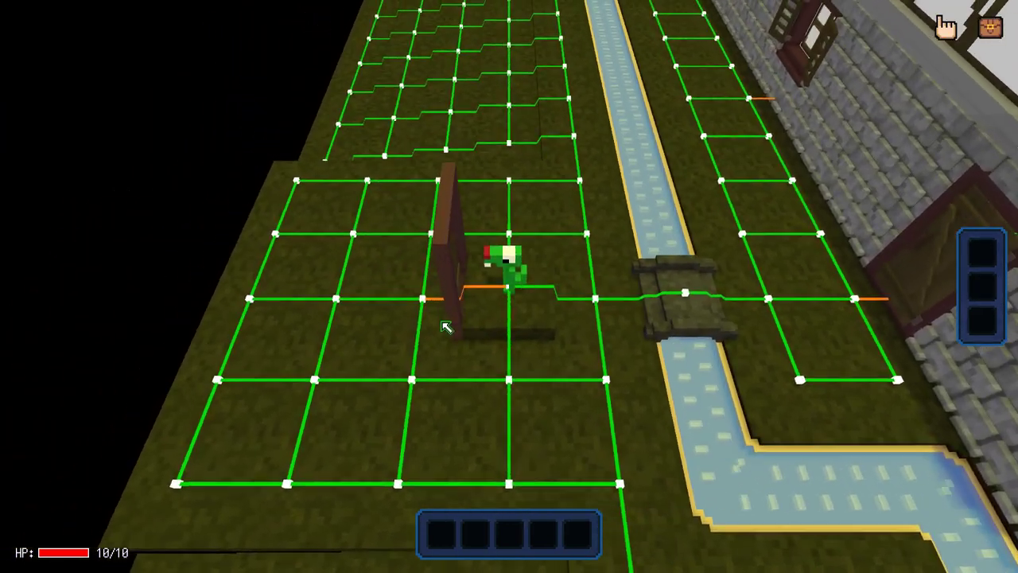
left_click(456, 311)
left_click(455, 311)
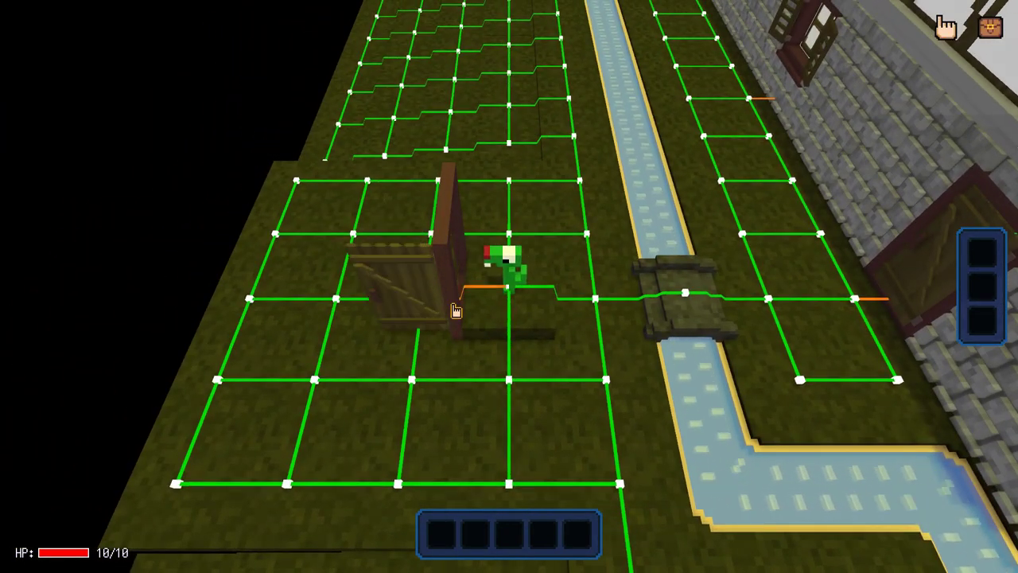
left_click(456, 311)
key("a")
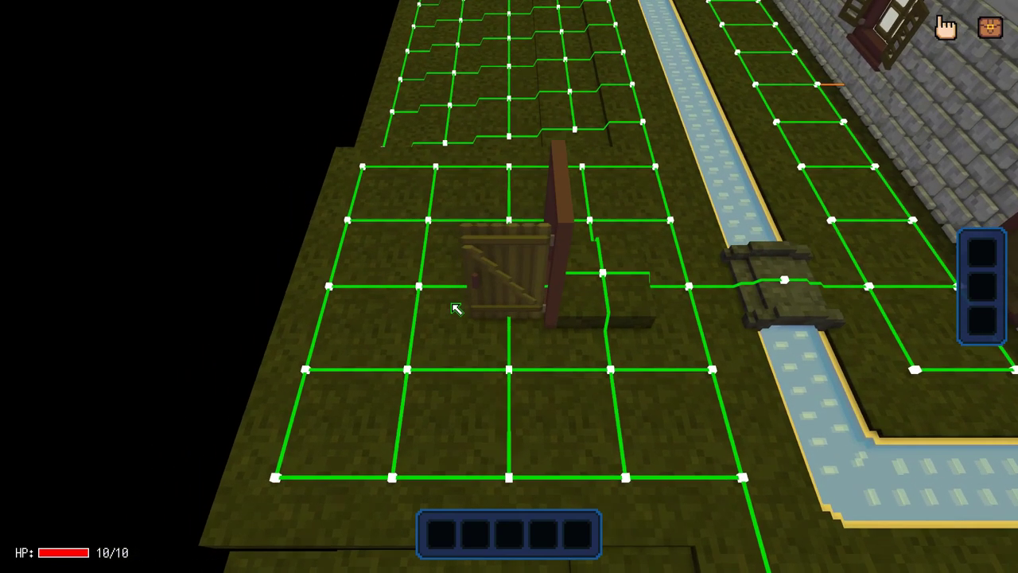
key("d")
key("Escape")
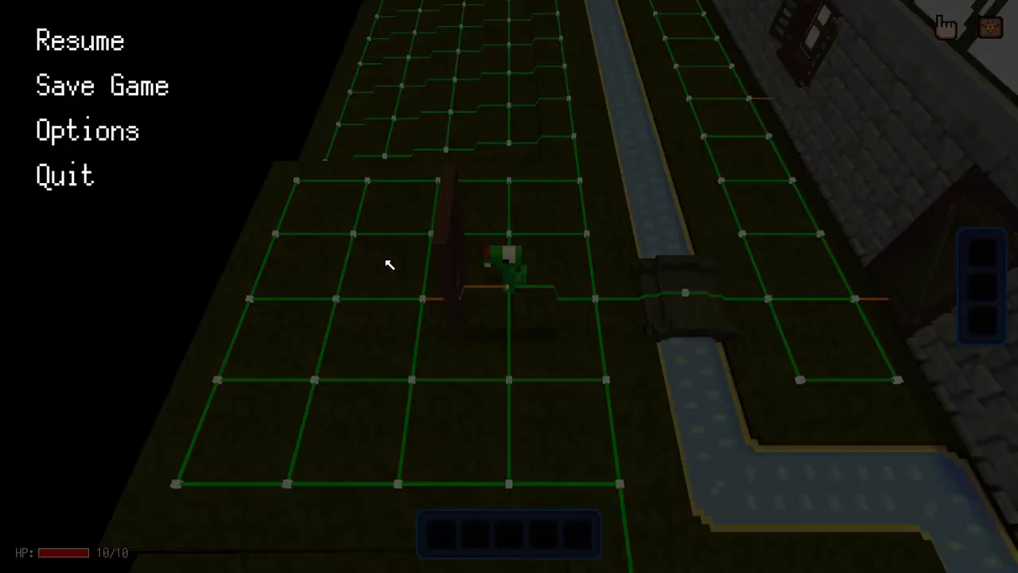
left_click(83, 198)
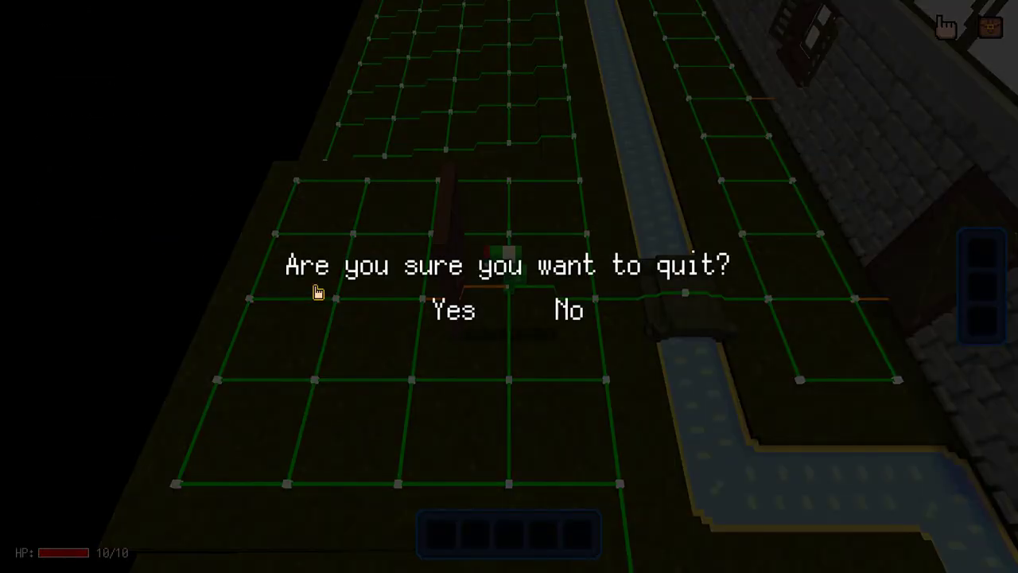
left_click(454, 322)
Step: Undo the raised tile, its connections and the tile deletion east of the door, and save the map
left_click(251, 57)
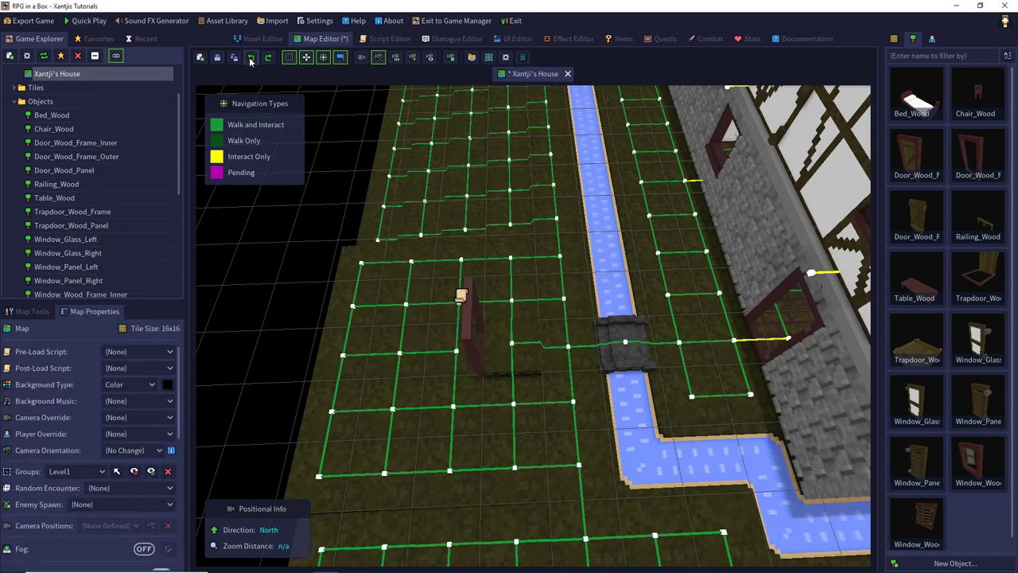
left_click(250, 57)
left_click(250, 57)
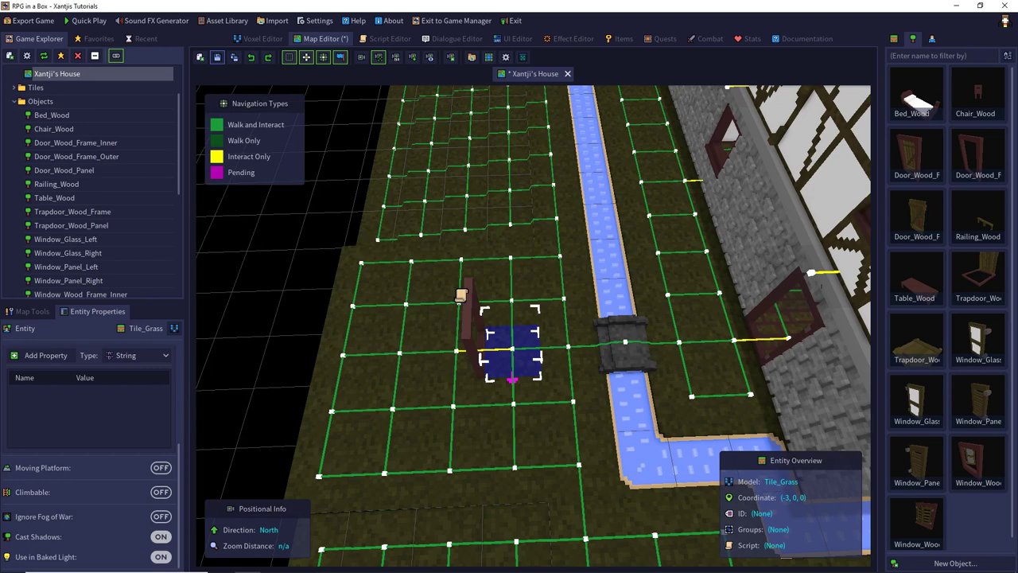
key("ctrl+s")
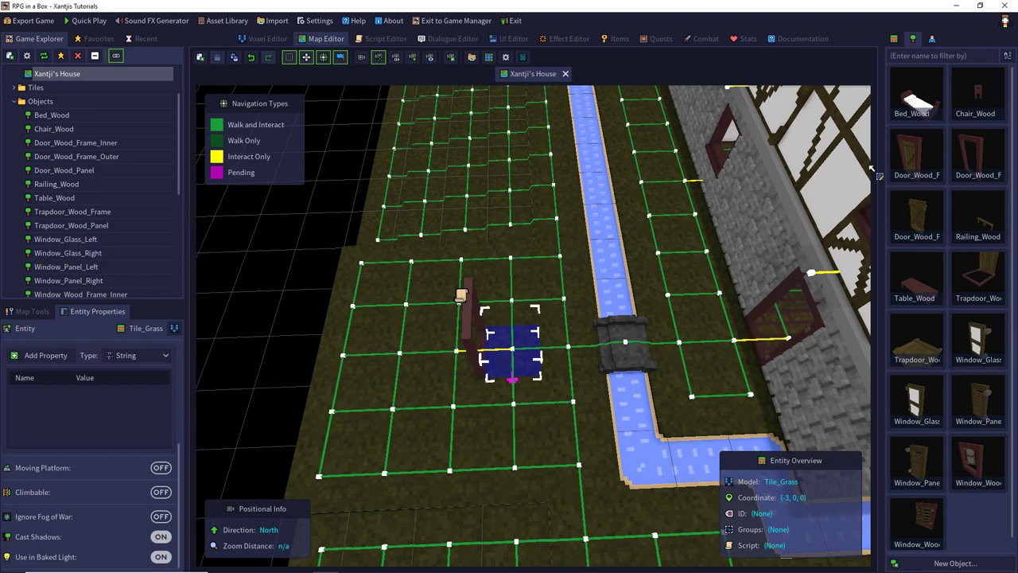
Step: Open the Door_Wood_Frame_Inner model for editing and set its close animation's speed to 1
left_click(916, 154)
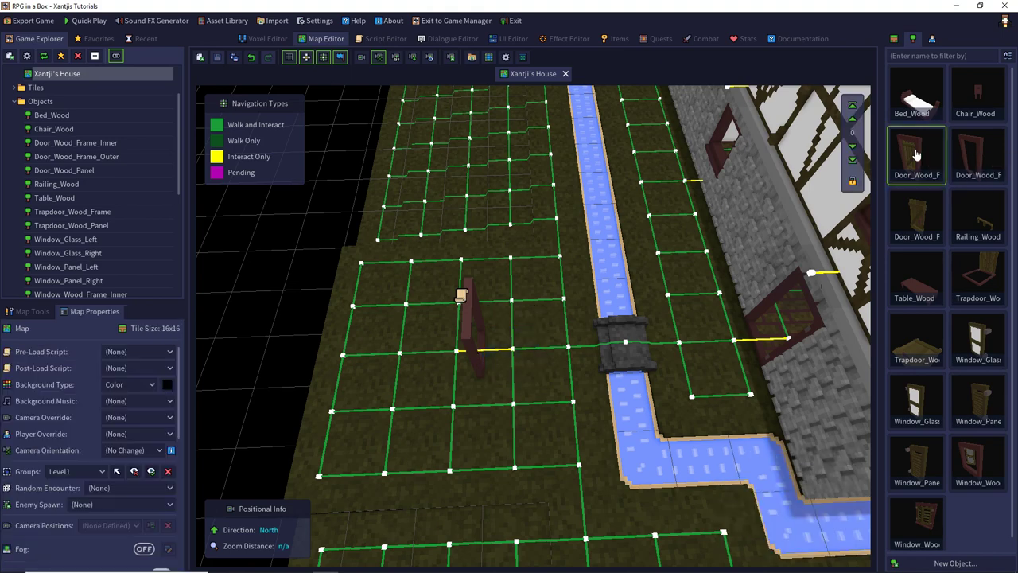
double_click(916, 154)
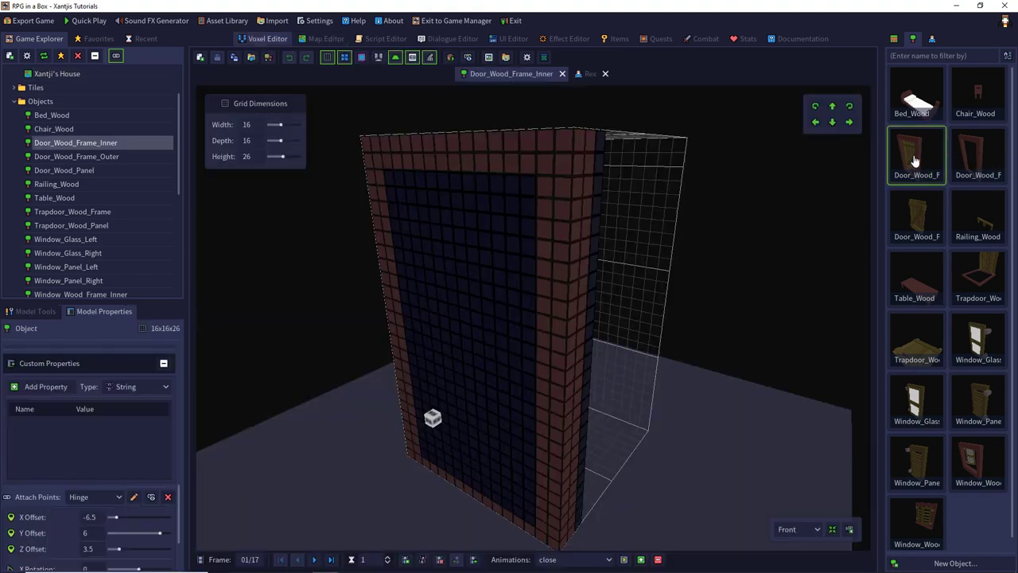
left_click(35, 310)
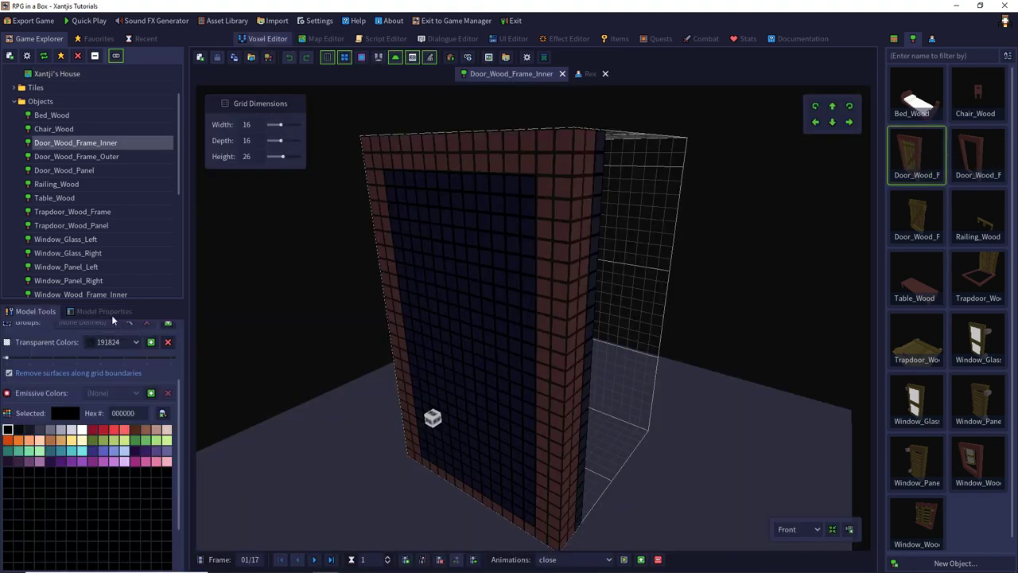
left_click(111, 314)
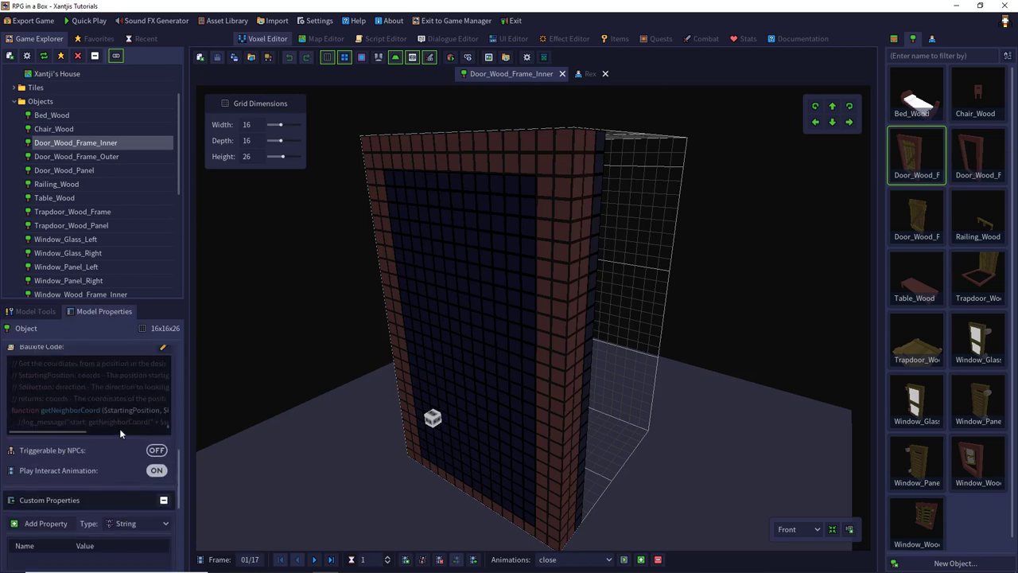
left_click_drag(168, 427, 94, 427)
scroll(113, 454, "up", 2)
scroll(115, 457, "up", 7)
type("1")
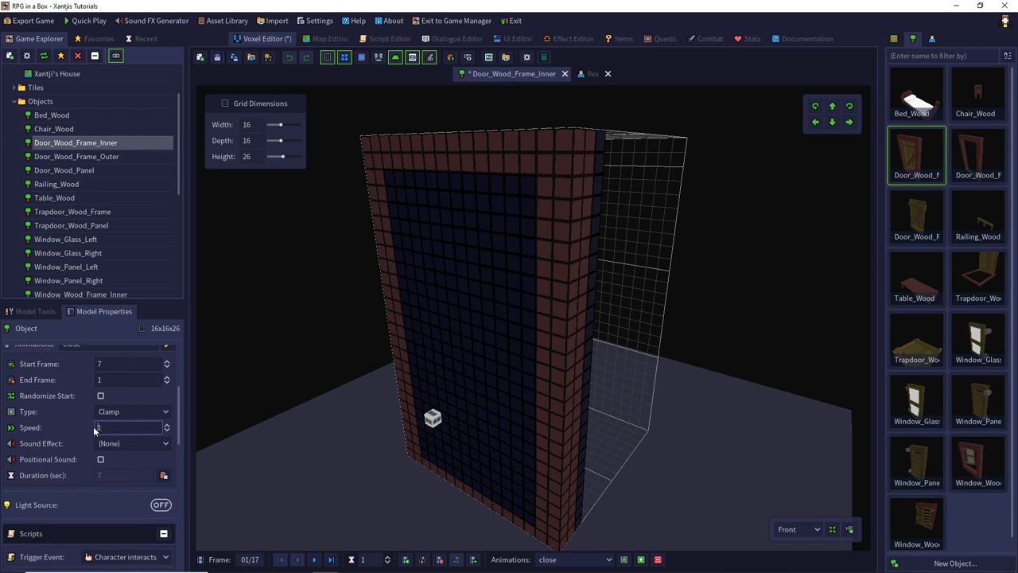
Step: Set the speed of the door model's open animation to 1
scroll(93, 426, "up", 2)
left_click(93, 404)
left_click(85, 432)
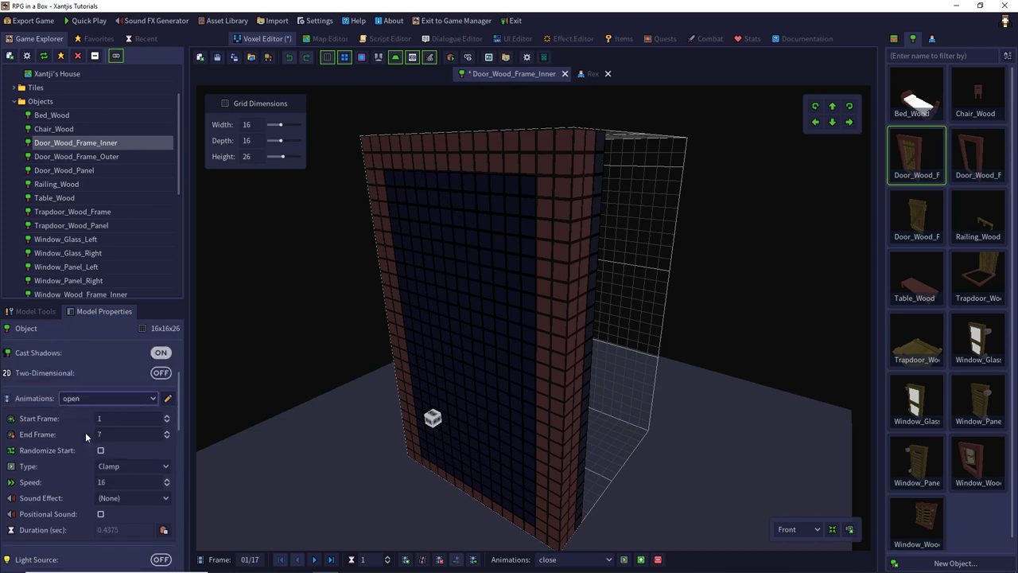
left_click_drag(124, 480, 94, 479)
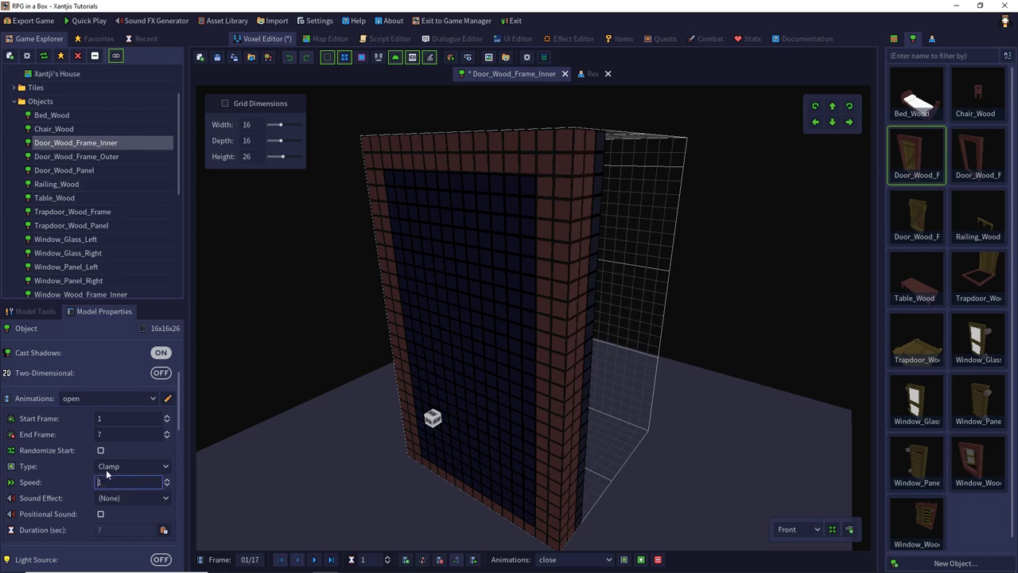
Step: Preview the door model's open animation from several angles and save the model
left_click(606, 559)
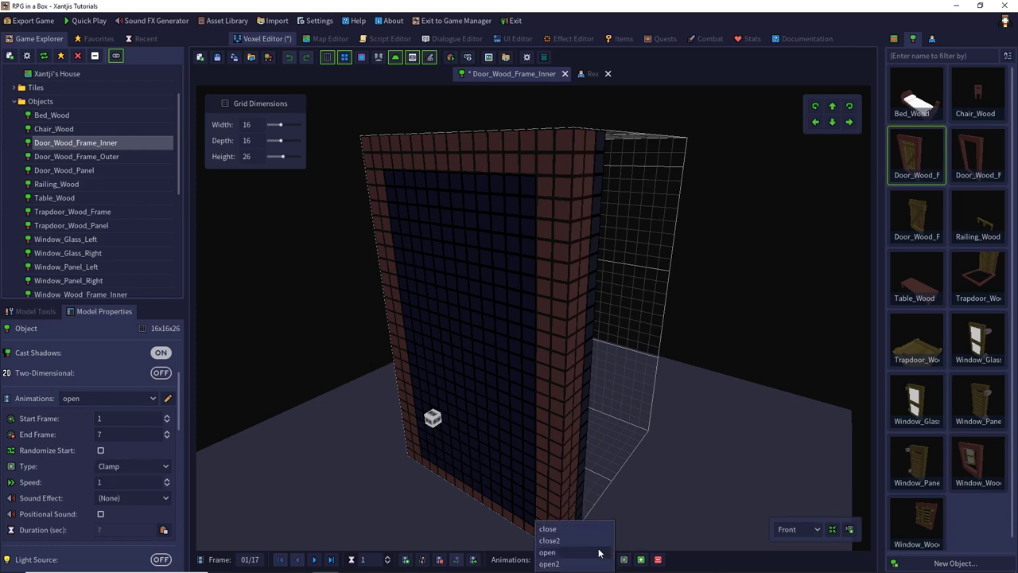
left_click(599, 551)
left_click(624, 559)
middle_click_drag(690, 453, 629, 432)
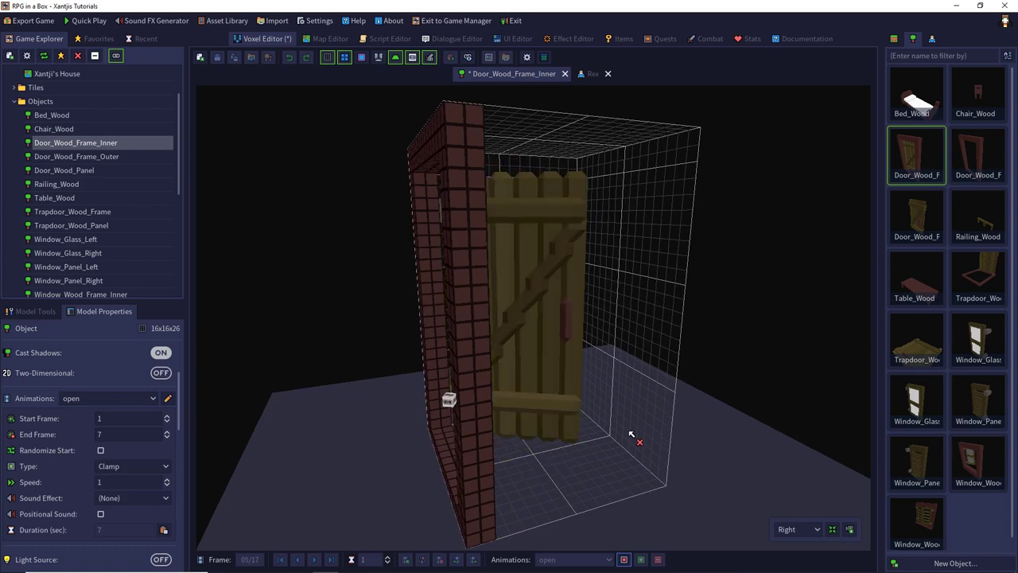
middle_click_drag(631, 434, 684, 447)
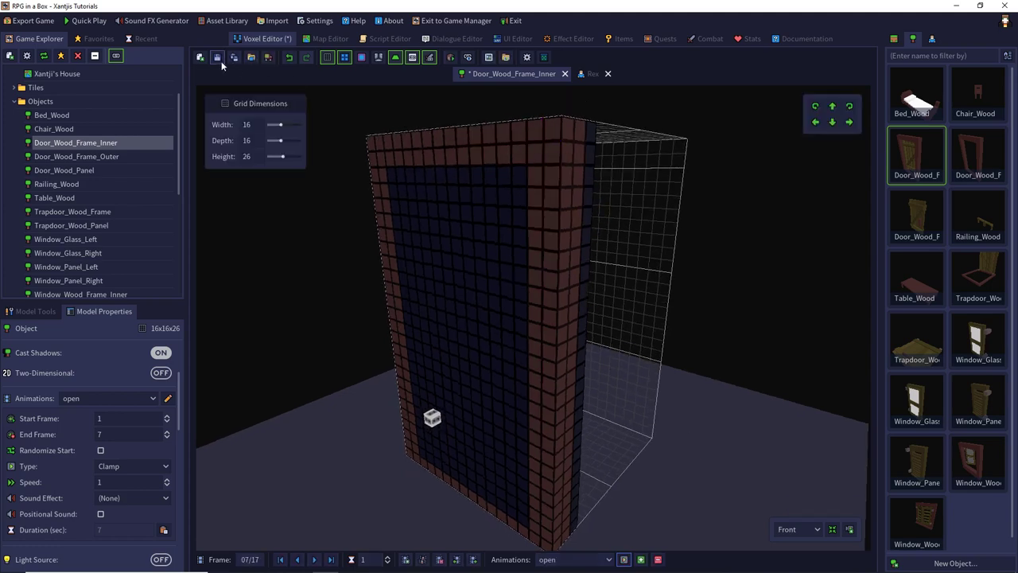
left_click(217, 58)
Step: In the Xantji's House map, delete the zOffset custom property from the freestanding Door_Wood_Frame_Inner entity west of the stream
left_click(322, 39)
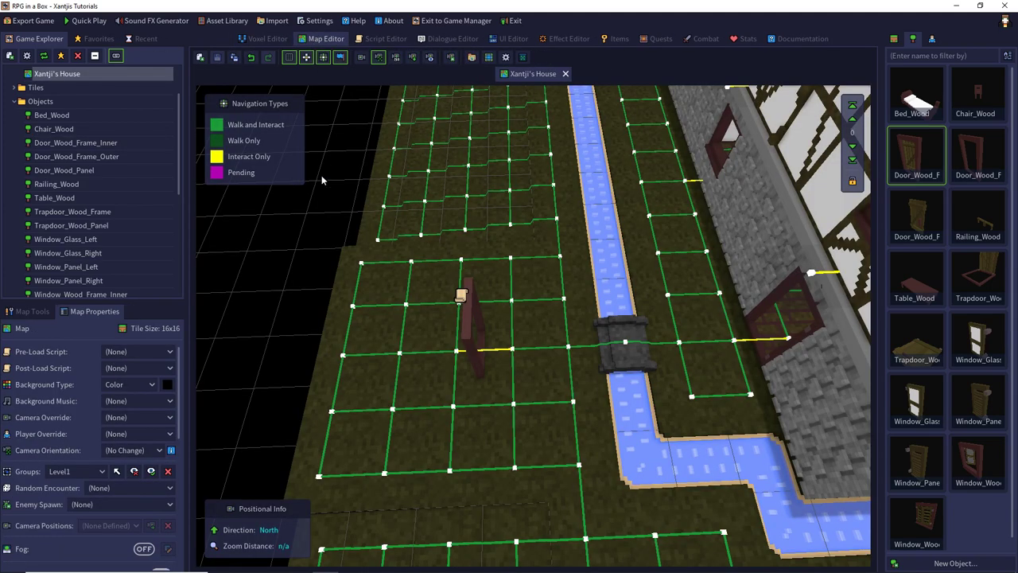
left_click(32, 311)
left_click(39, 331)
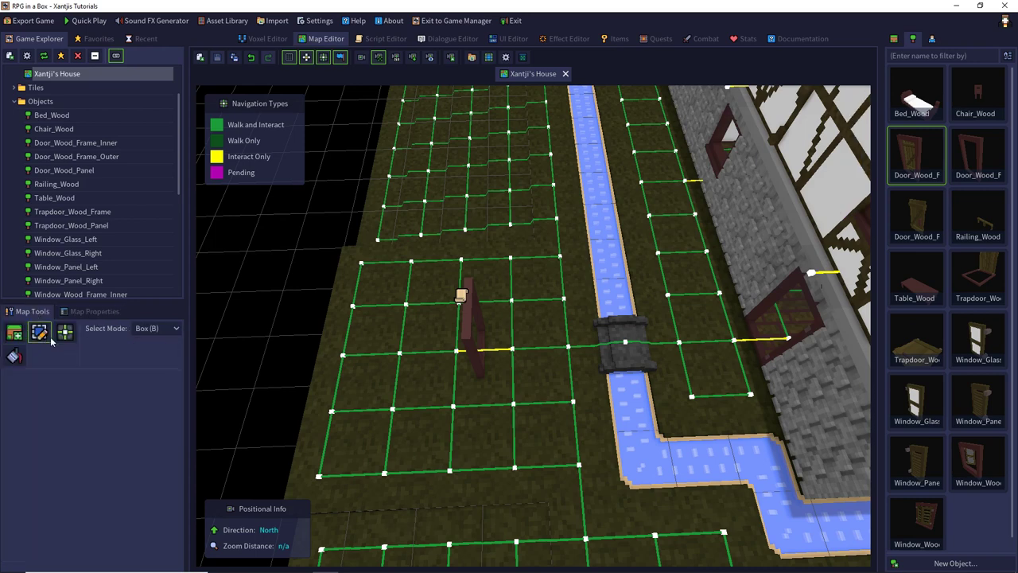
left_click(469, 330)
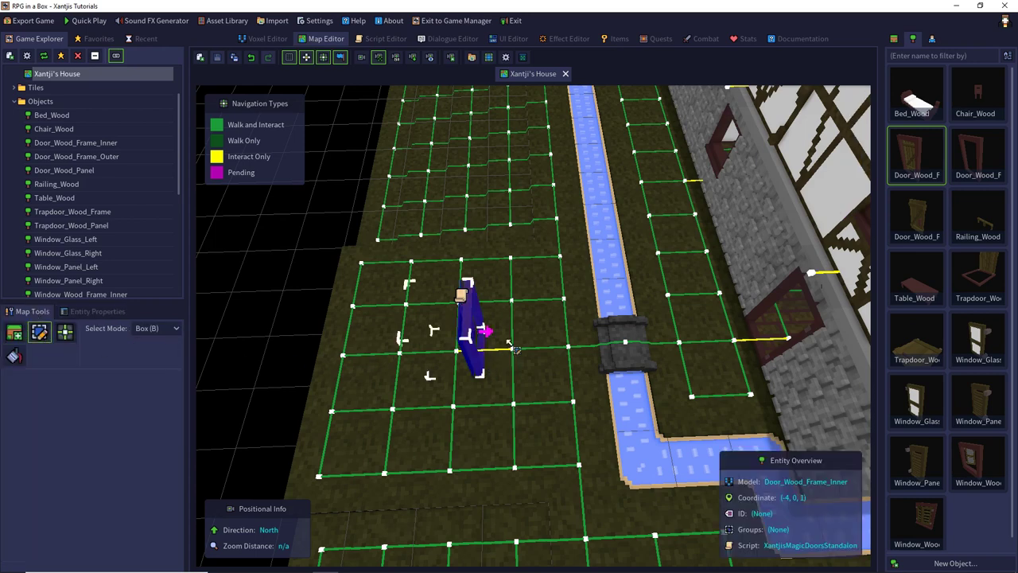
left_click(89, 310)
scroll(93, 428, "down", 5)
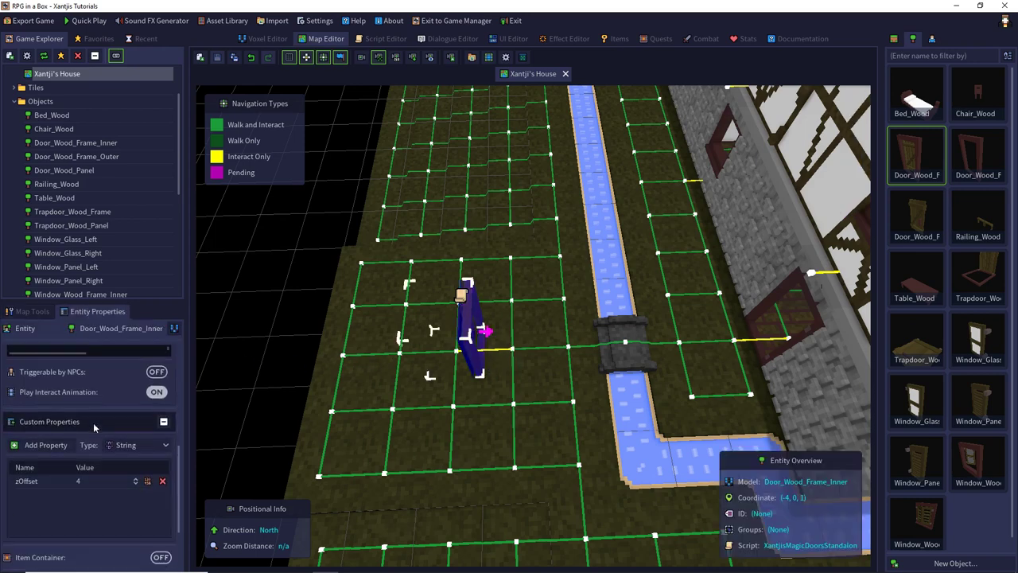
scroll(95, 429, "up", 5)
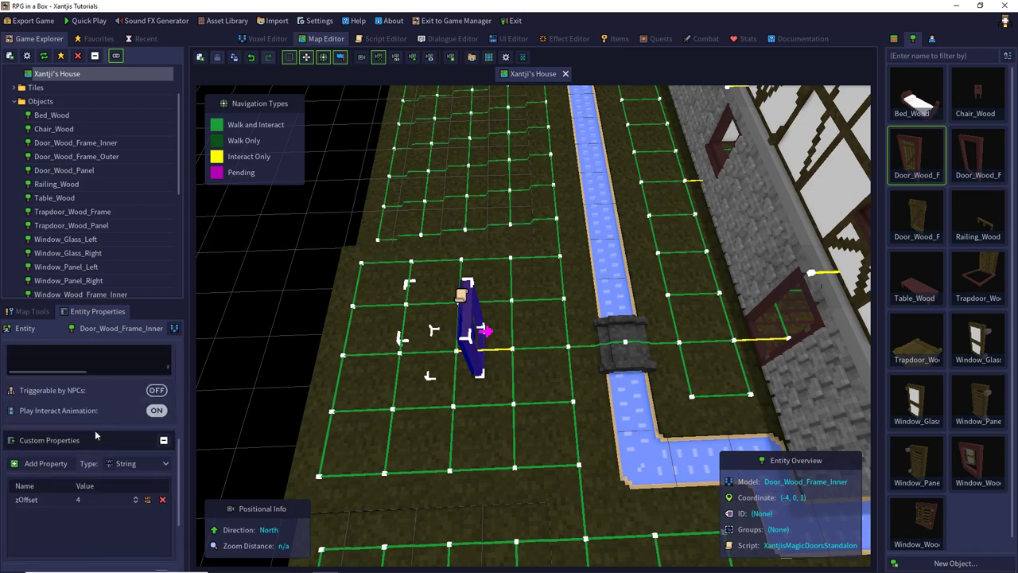
scroll(103, 403, "up", 5)
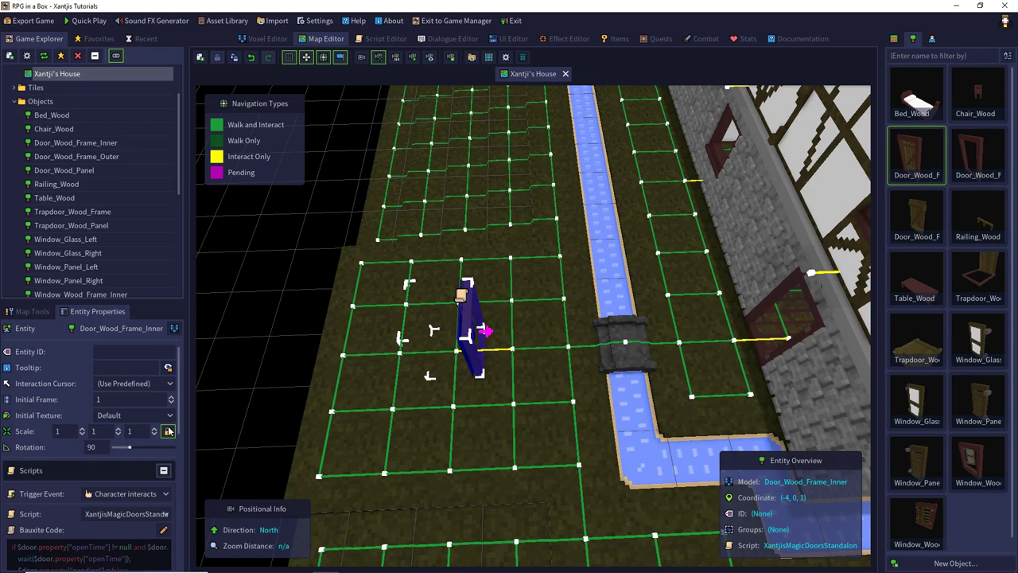
left_click(32, 311)
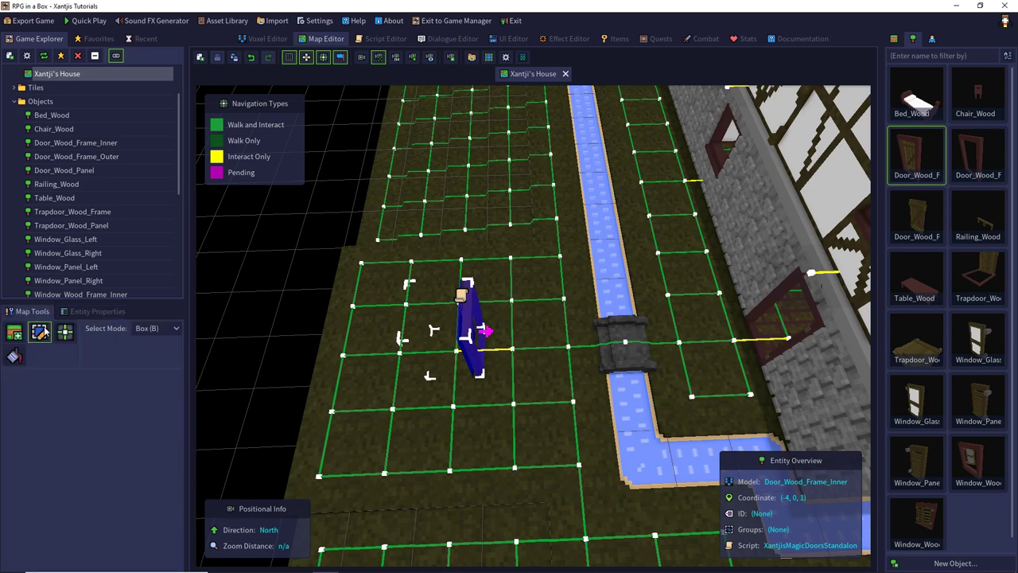
left_click(103, 312)
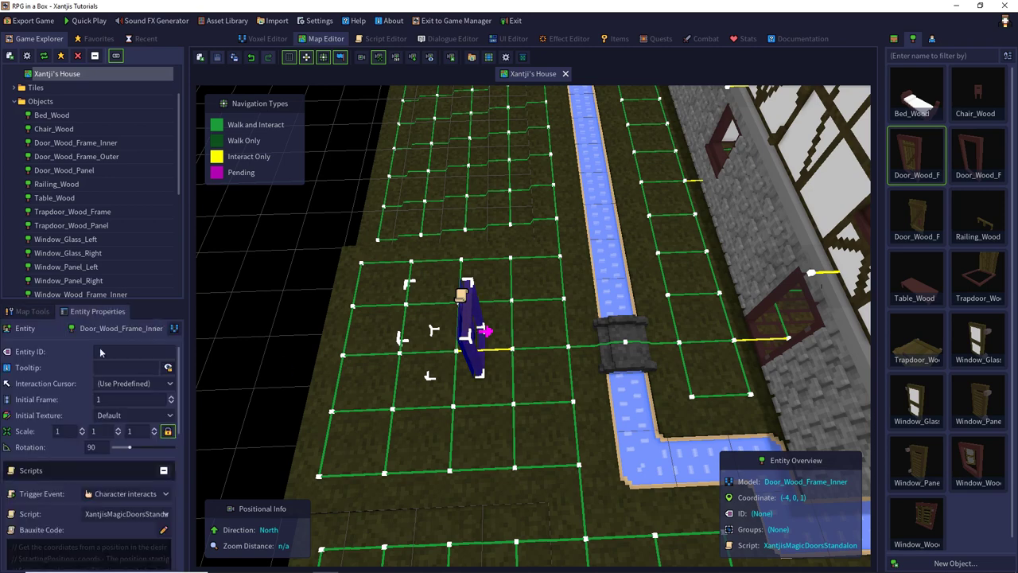
scroll(80, 442, "down", 8)
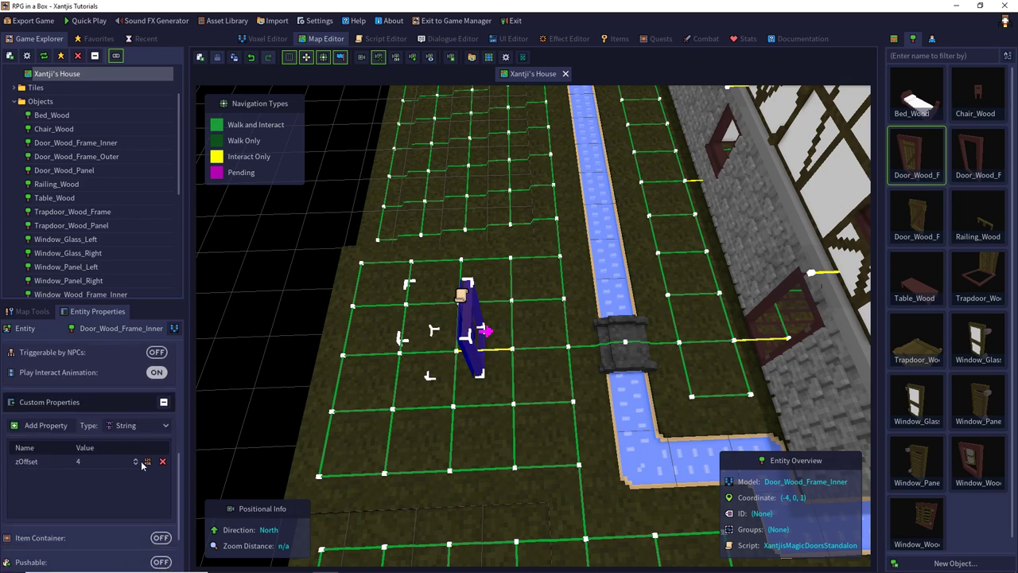
left_click(162, 462)
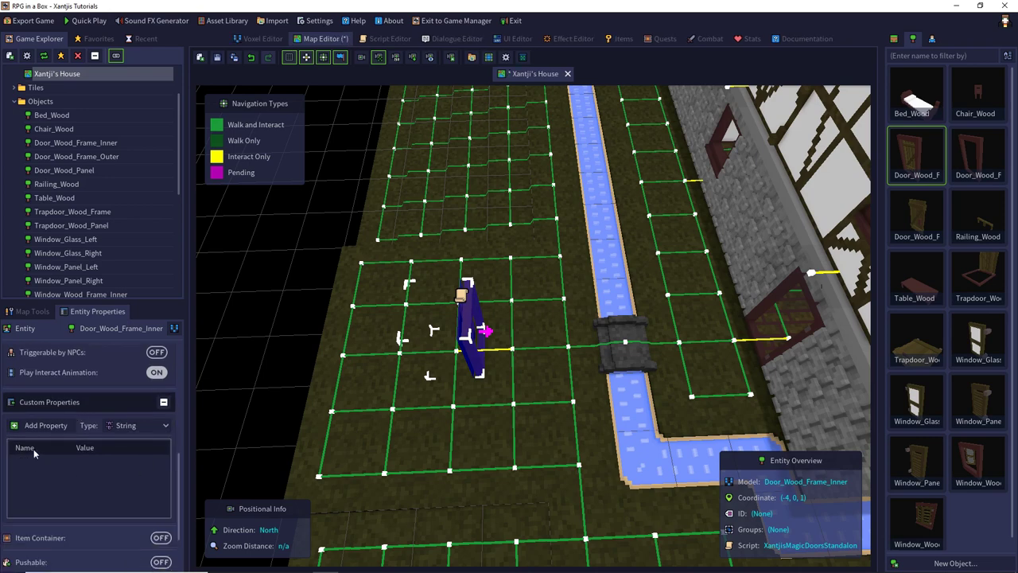
Step: Add a numeric custom property pendingTime with value 4.5 to the freestanding door and save the map
left_click(37, 427)
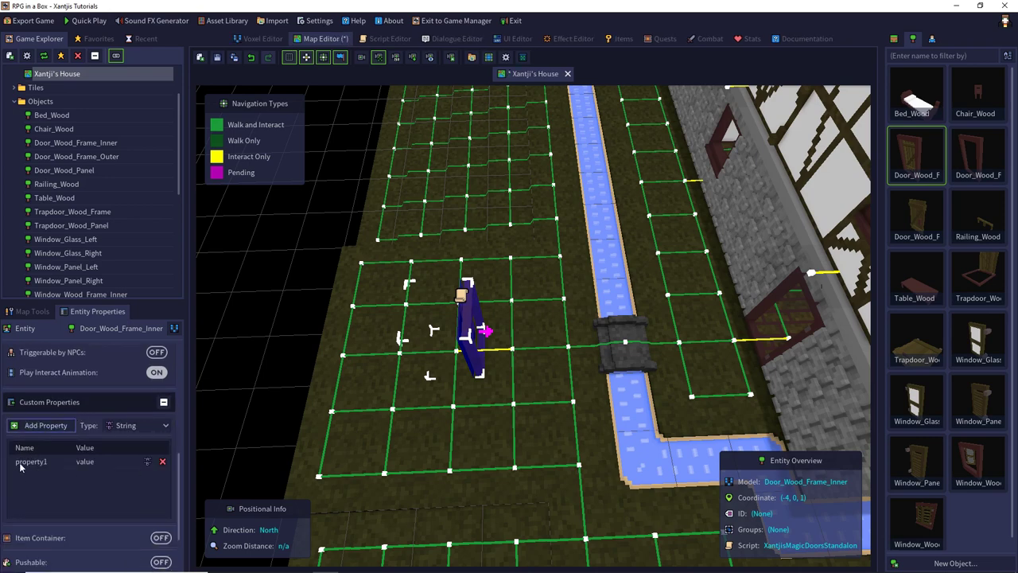
double_click(21, 462)
type("pendi")
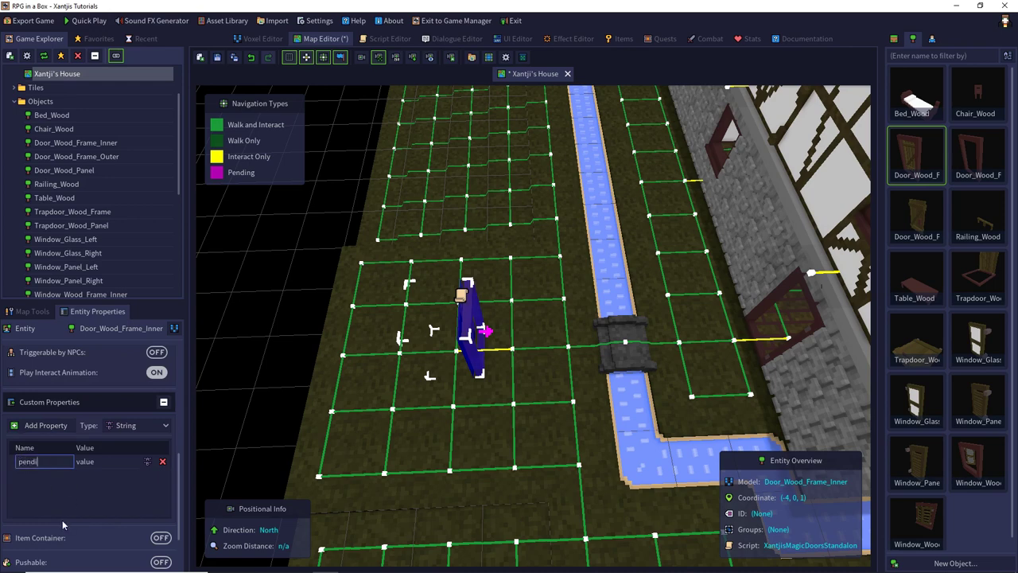
type("ngTime")
key("Return")
left_click(146, 462)
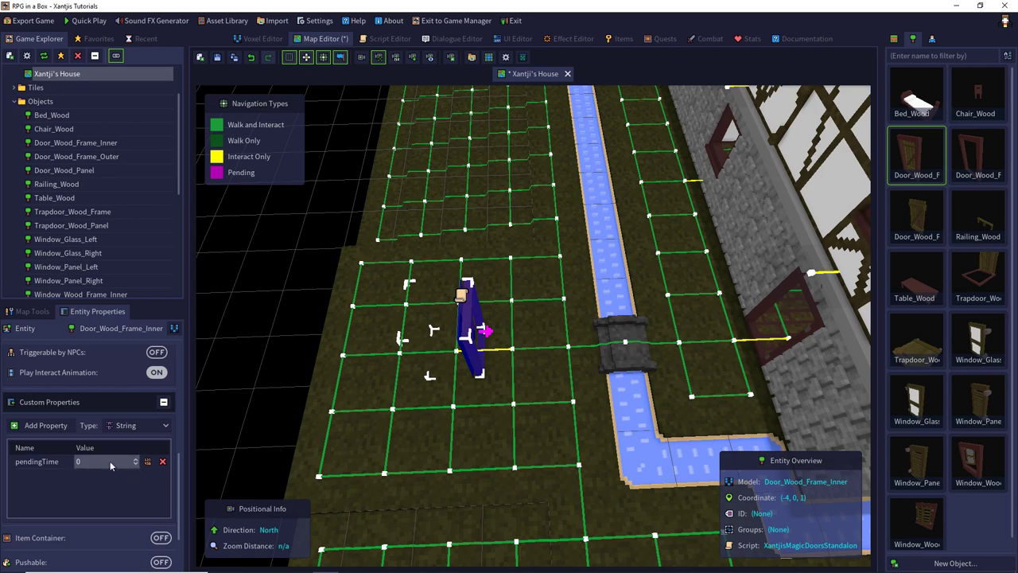
left_click(103, 464)
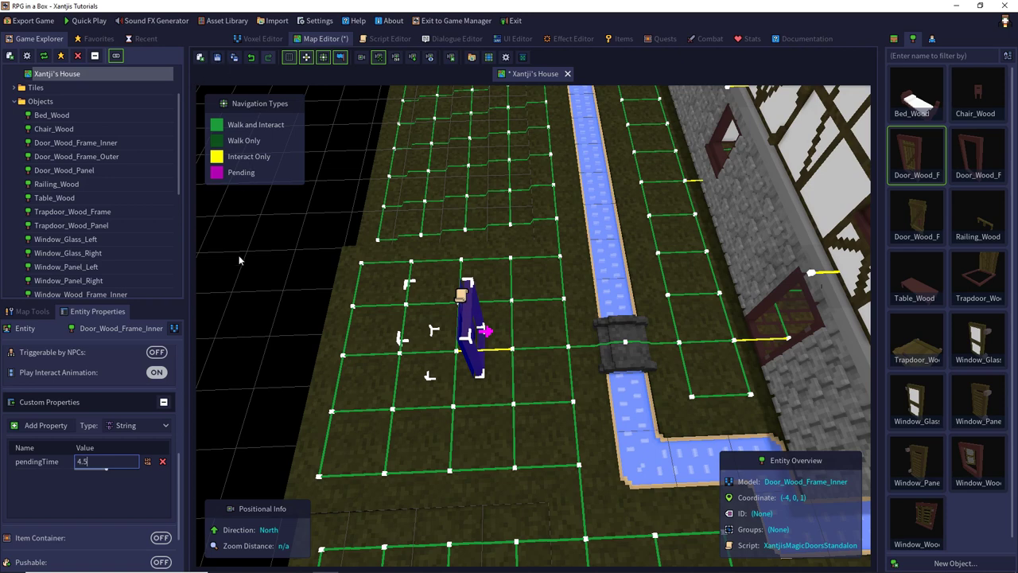
key("Return")
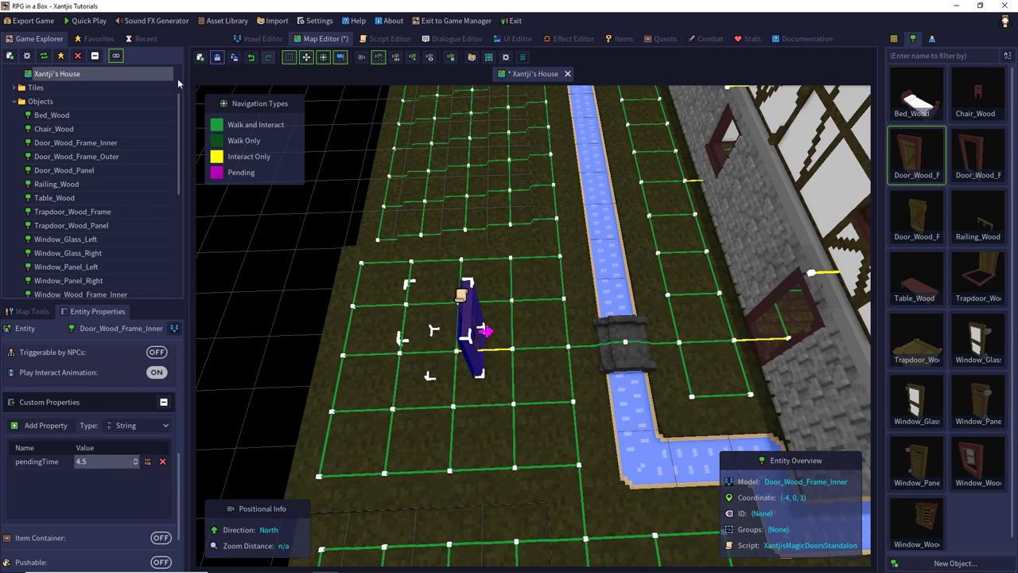
key("ctrl+s")
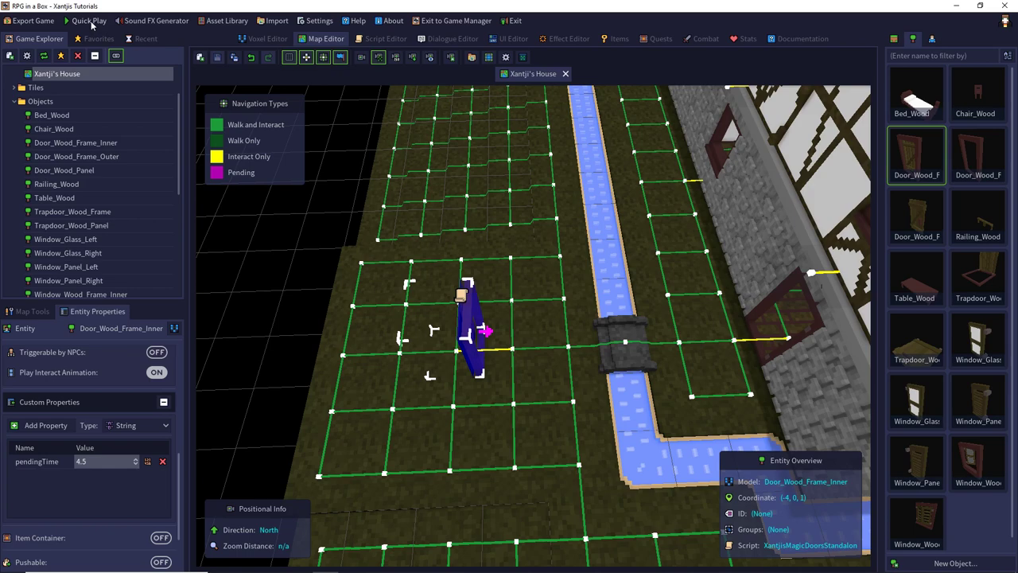
Step: Run a quick play test and turn on the navigation path display with the debug command "nav on"
left_click(91, 23)
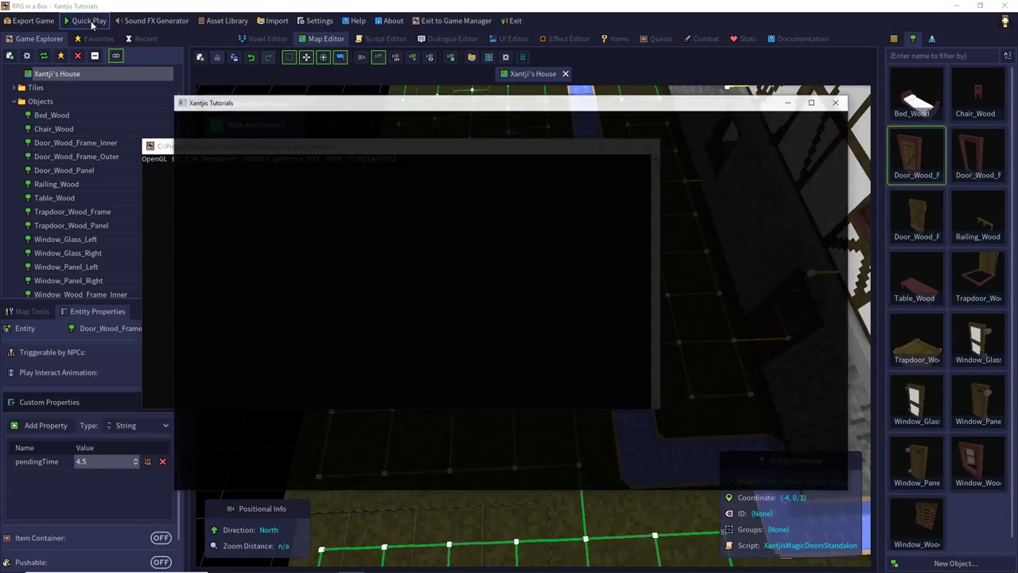
key("Return")
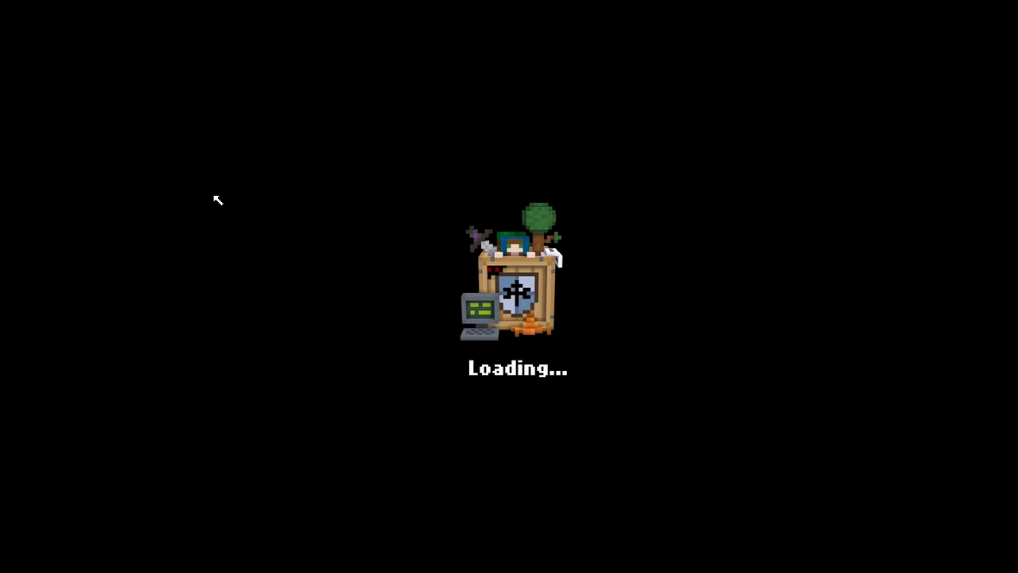
key("grave")
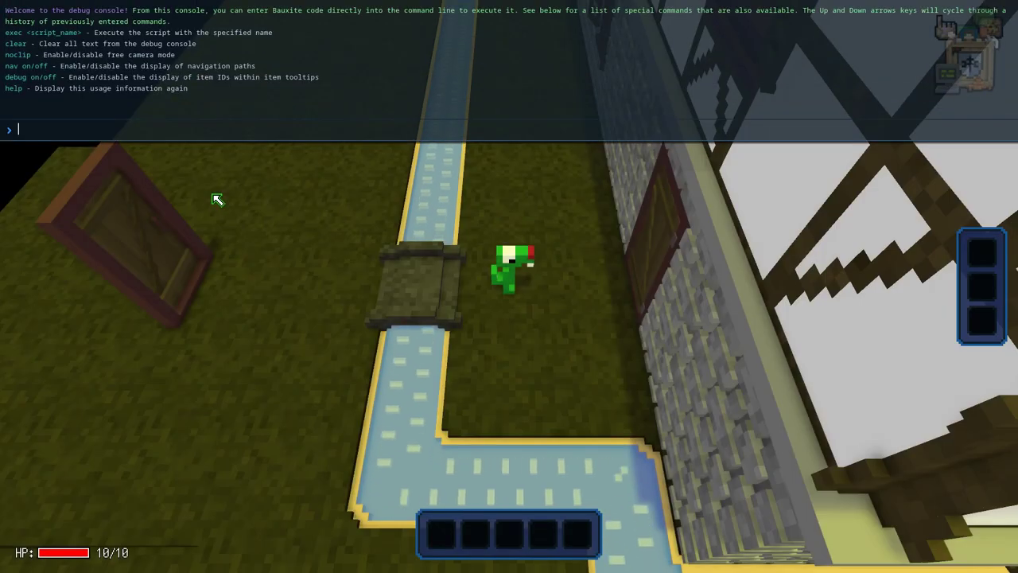
type("nav on")
key("Return")
key("grave")
Step: Walk the character to the freestanding door, open it, pass through and back, and close it while watching the navigation paths
key("a")
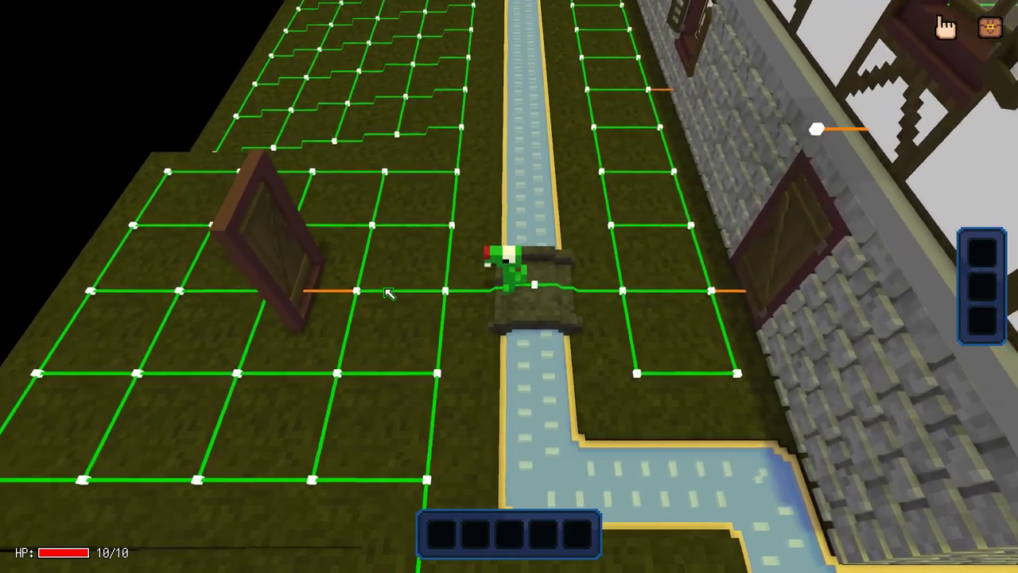
scroll(390, 295, "up", 5)
middle_click_drag(450, 300, 738, 203)
scroll(738, 204, "down", 2)
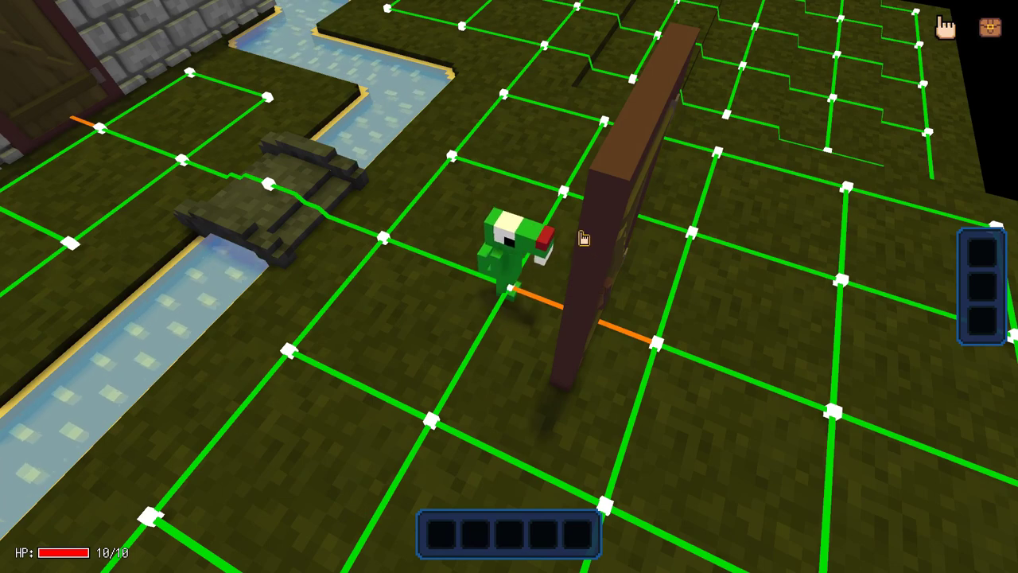
left_click(583, 237)
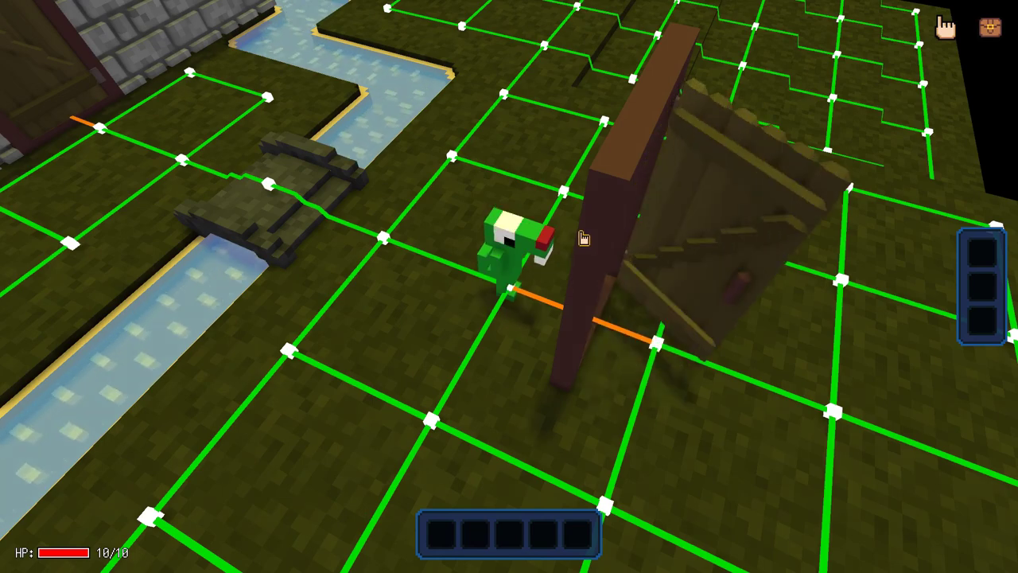
key("d")
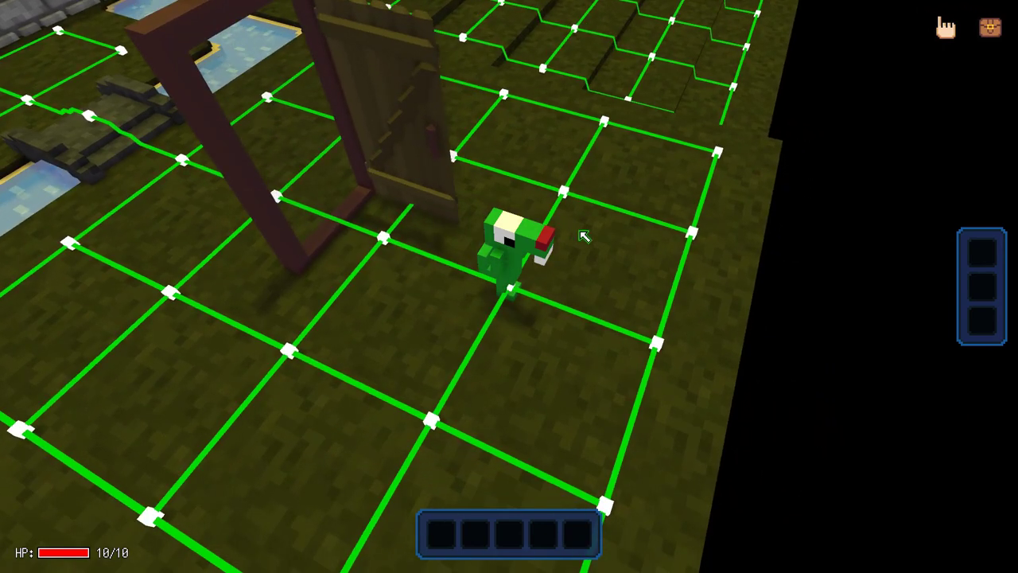
key("a")
key("a")
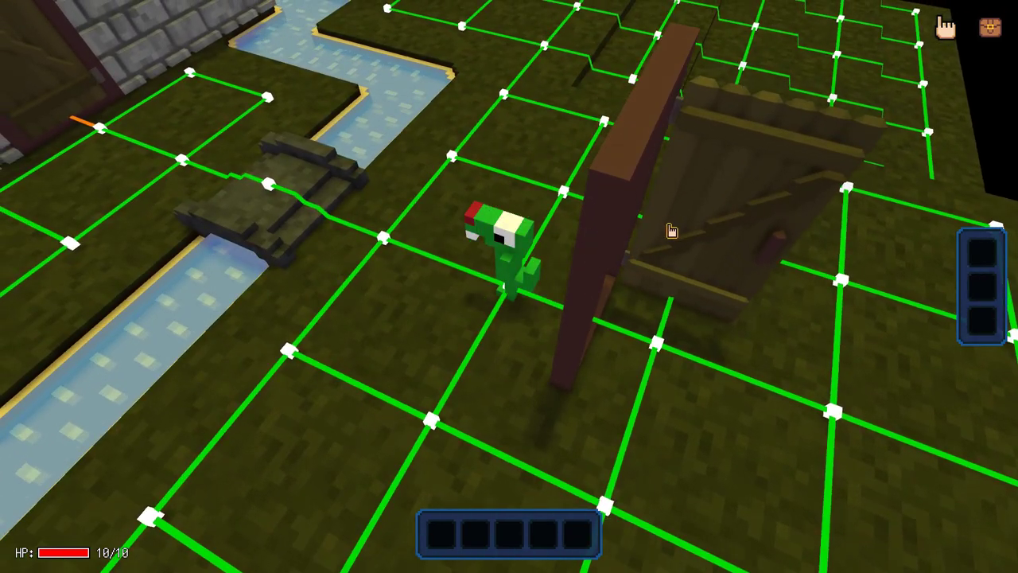
left_click(613, 230)
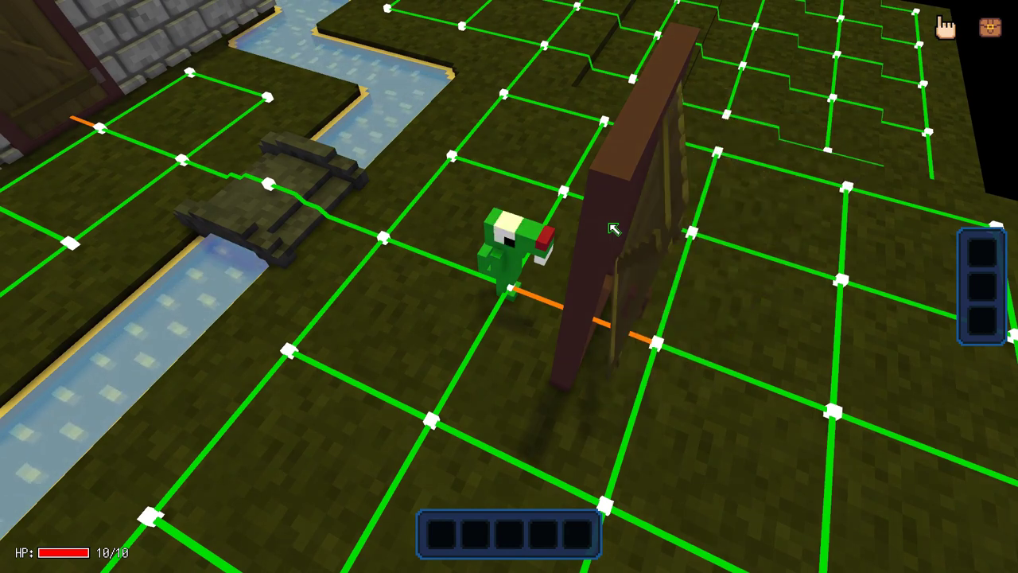
Step: Look over the closed door's navigation paths and quit the test game
scroll(615, 230, "down", 5)
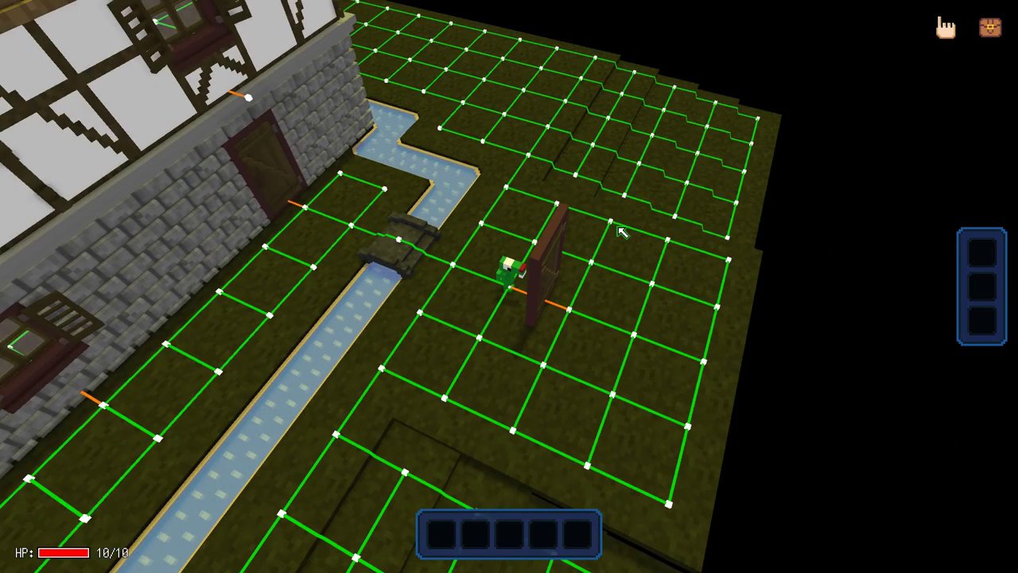
middle_click_drag(618, 228, 345, 205)
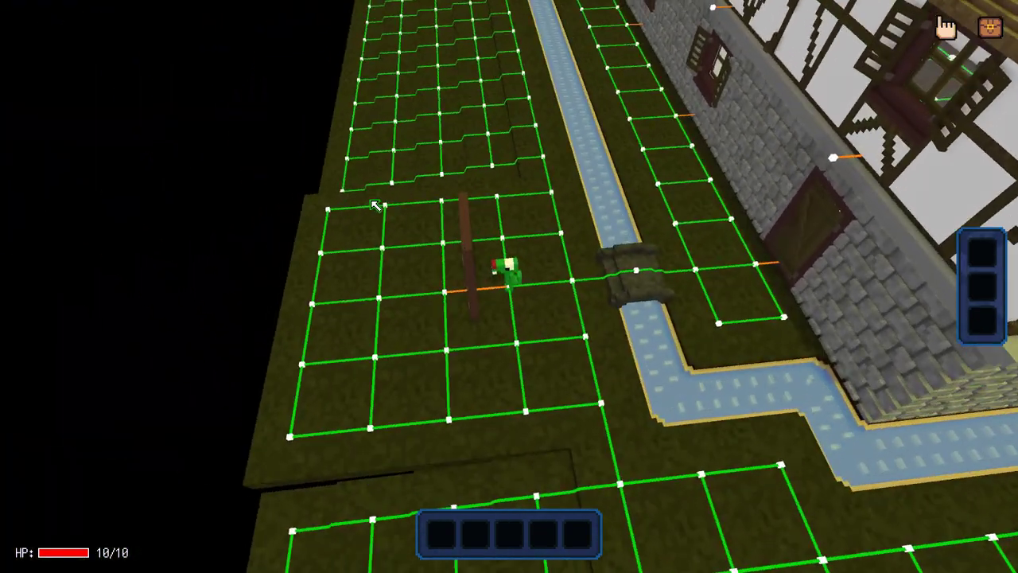
key("Escape")
left_click(98, 202)
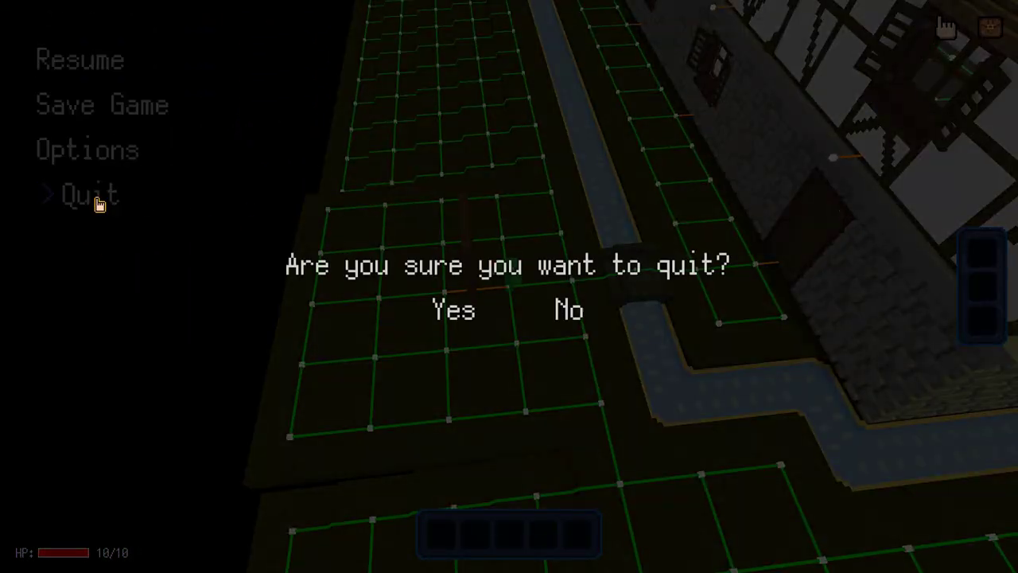
left_click(442, 310)
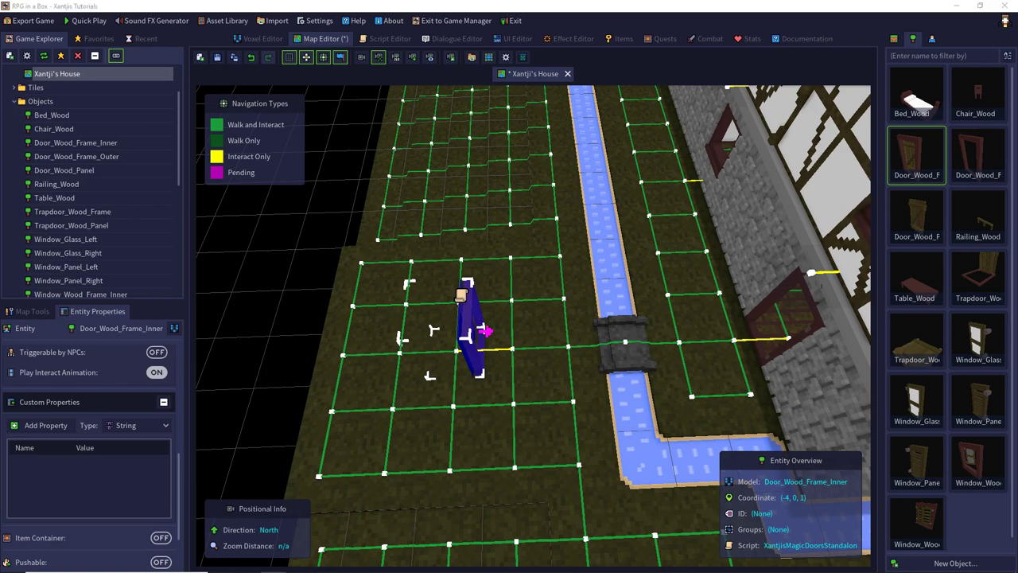
Step: Add a numeric custom property openTime with value 10 to the freestanding door
left_click(41, 425)
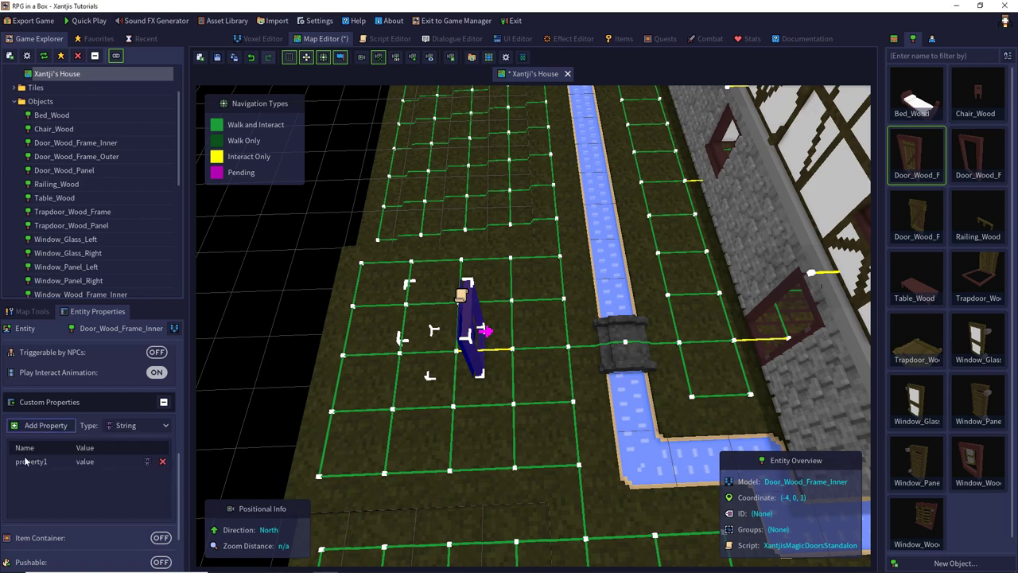
type("openTime")
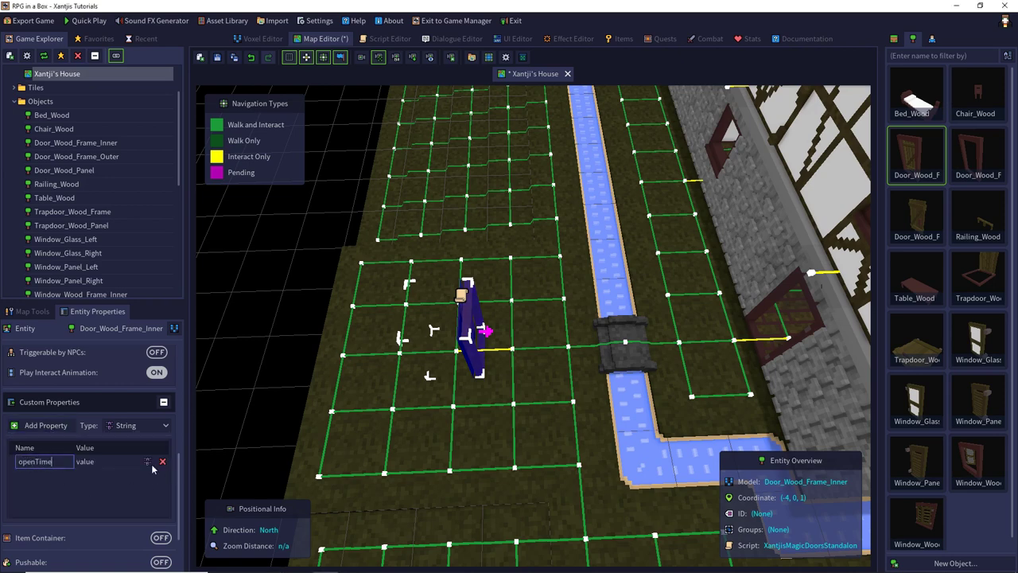
left_click(146, 462)
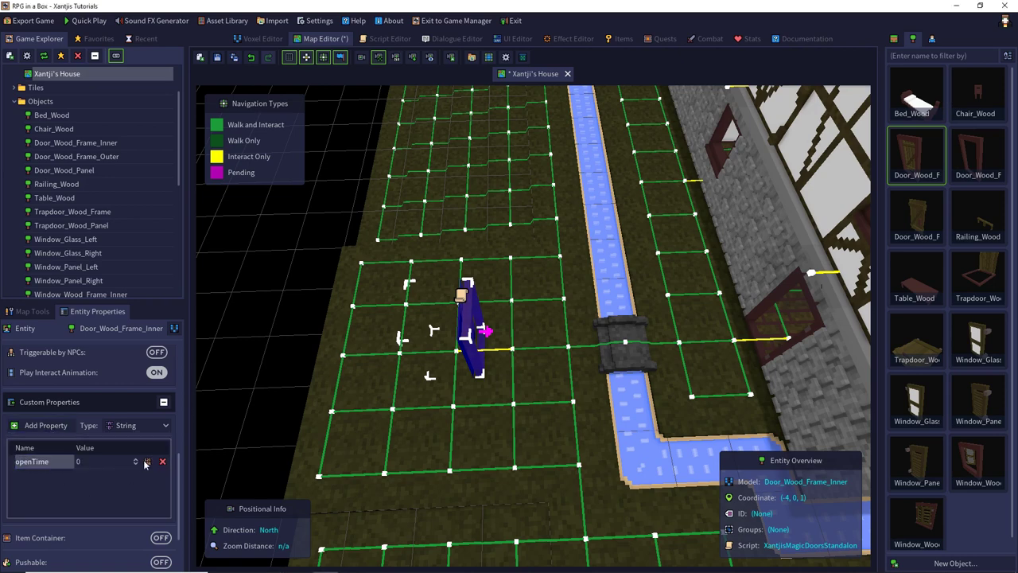
left_click(105, 460)
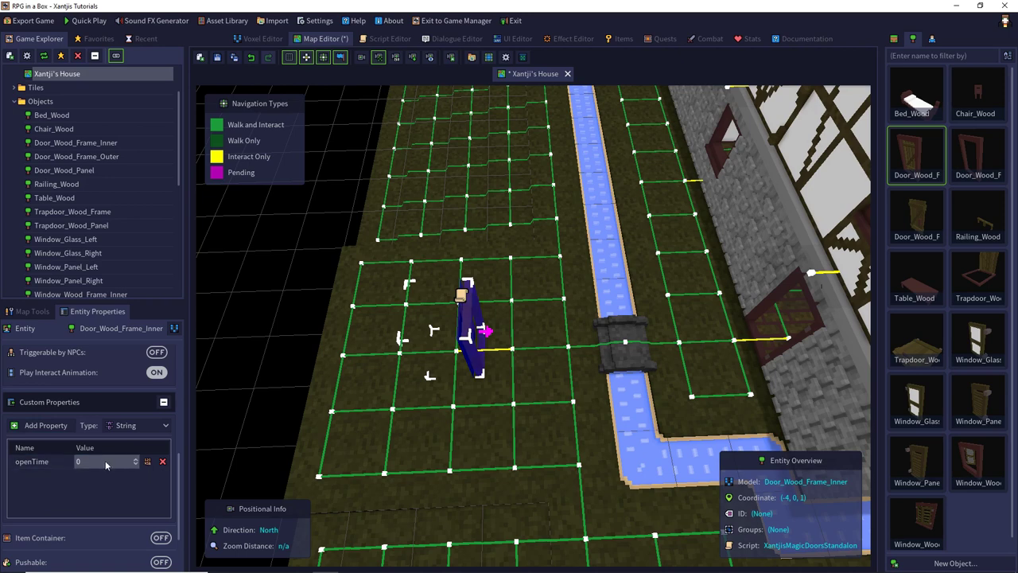
left_click(105, 460)
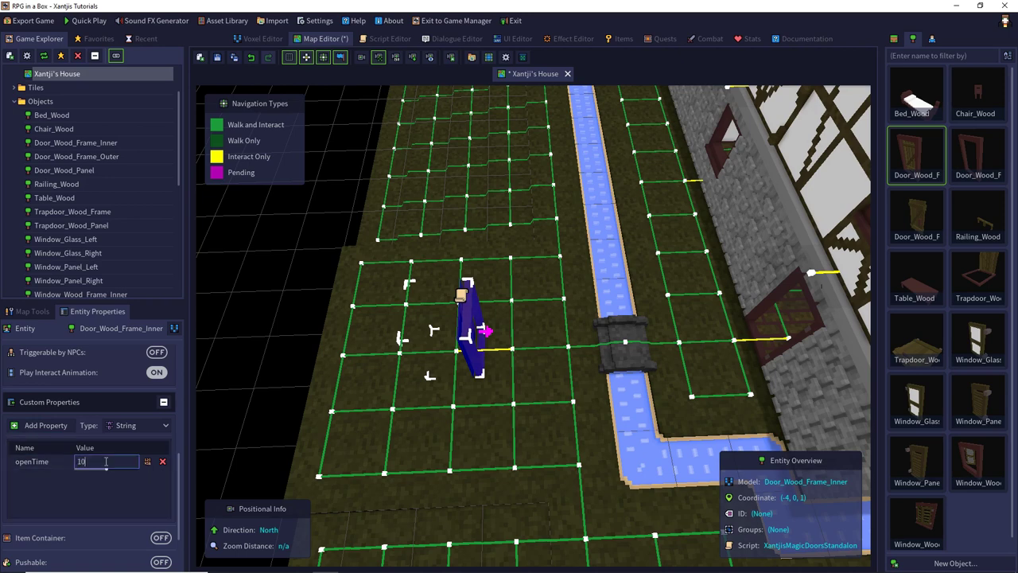
key("Return")
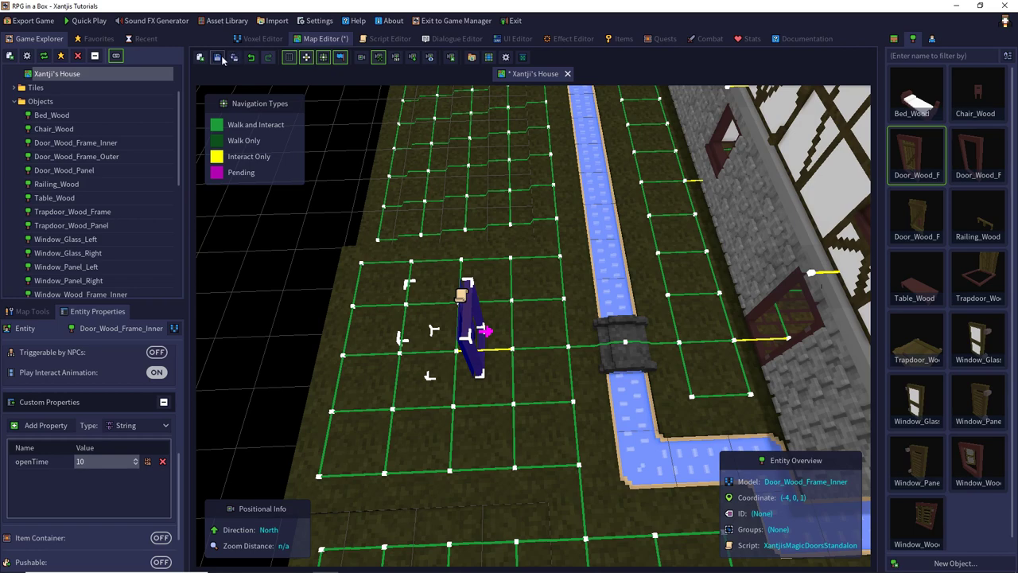
Step: Run a quick play test with a new game, walk to the freestanding door and open it
left_click(90, 22)
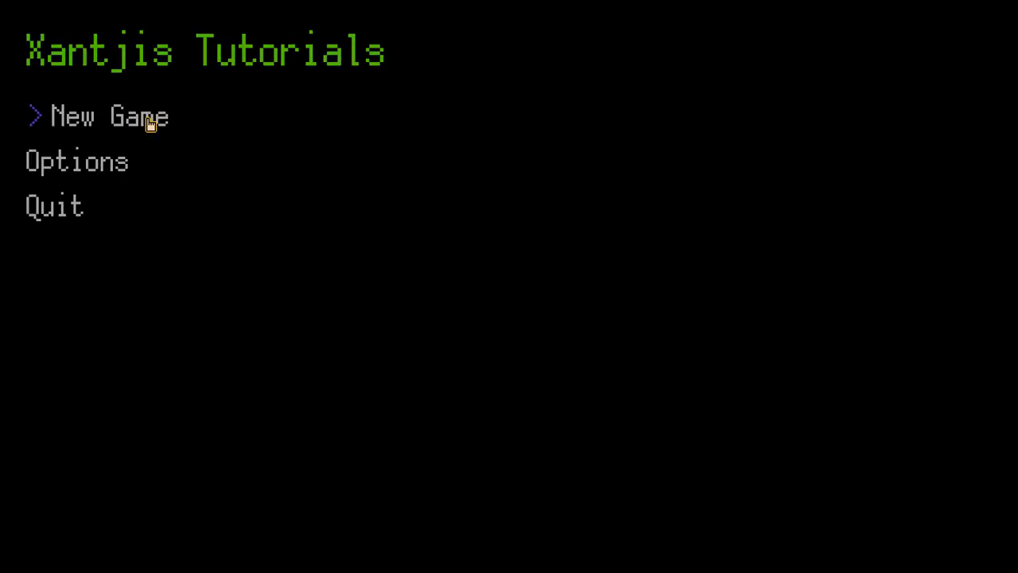
left_click(150, 124)
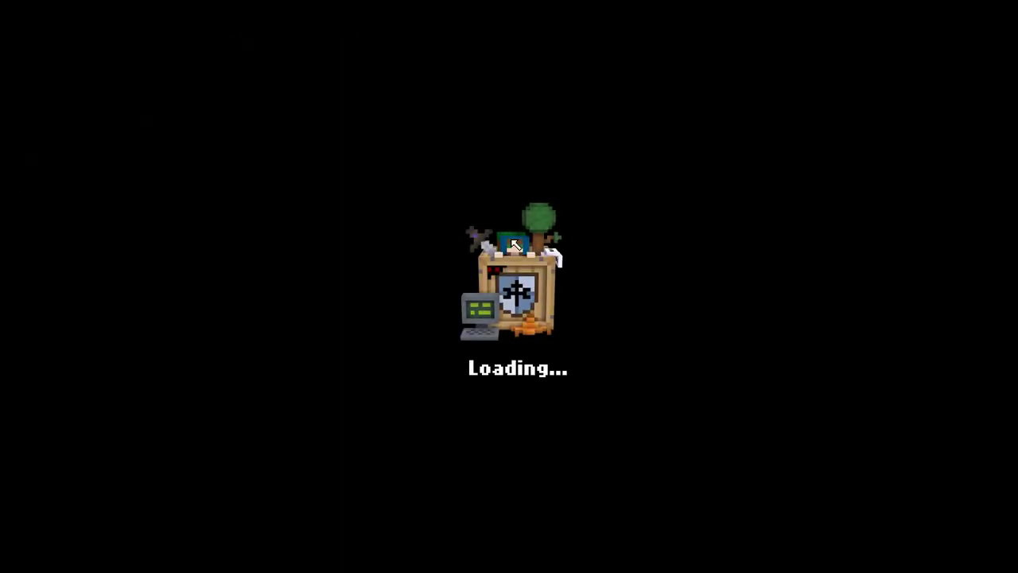
key("a")
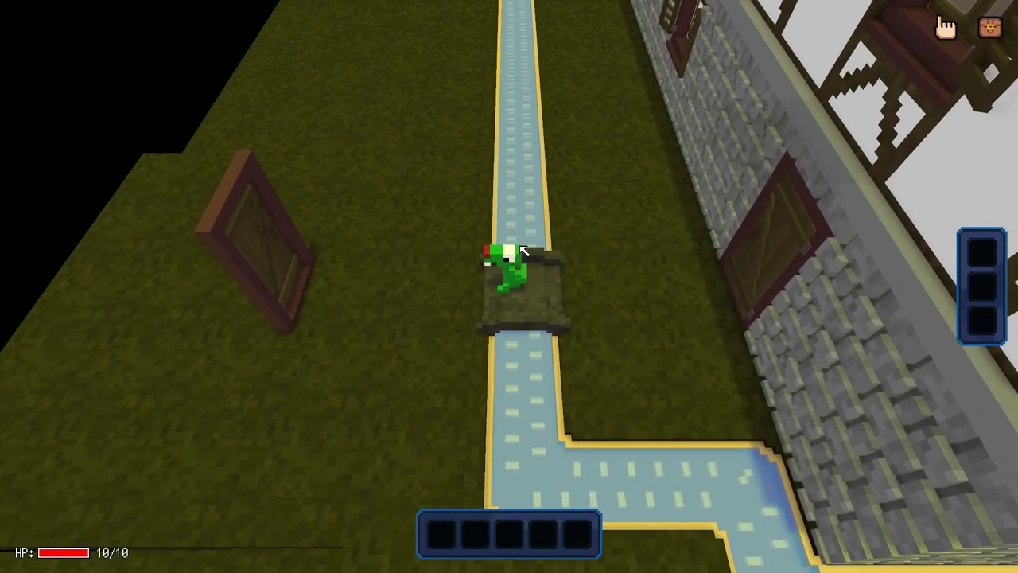
key("a")
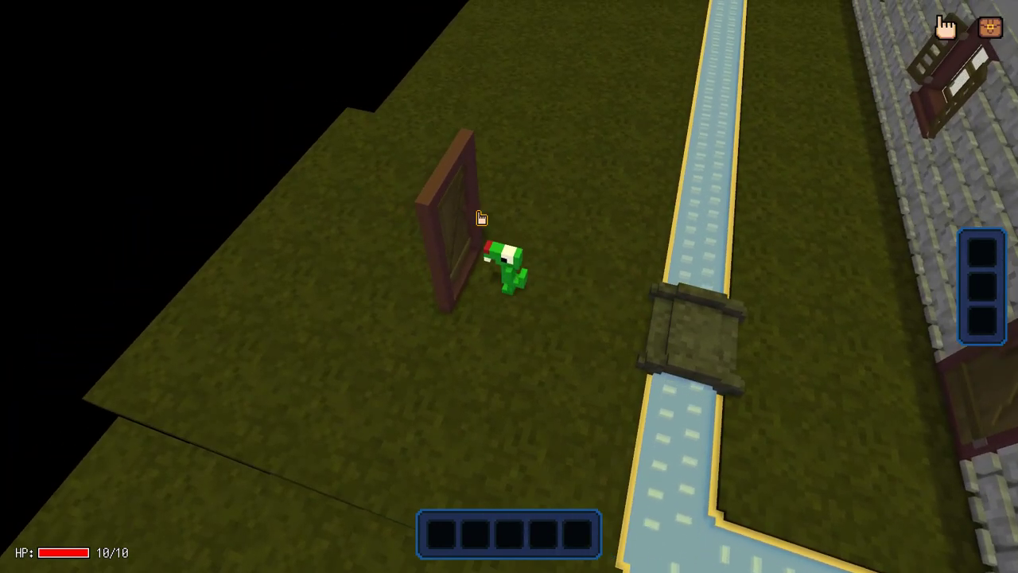
left_click(479, 215)
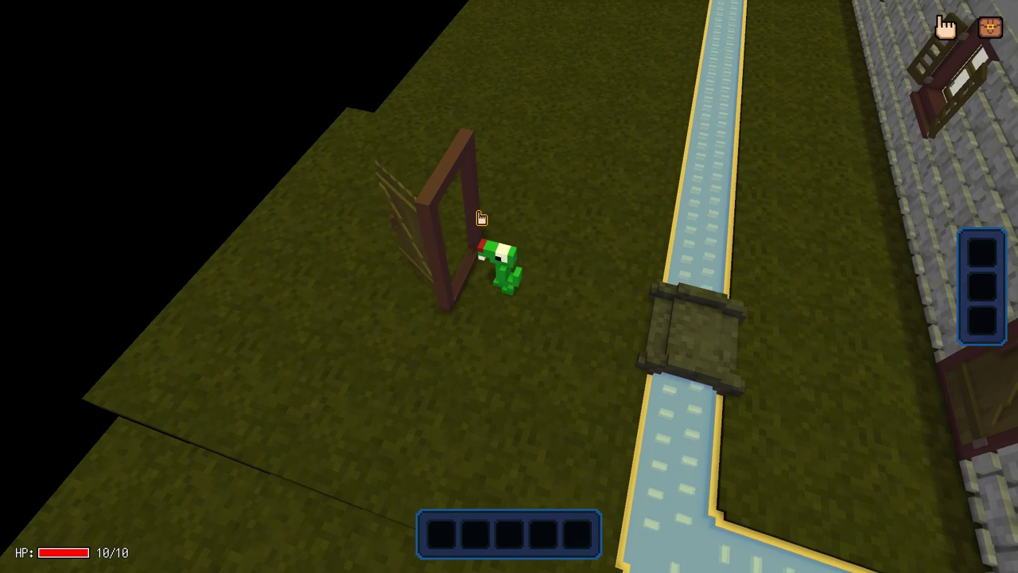
Step: Walk across the bridge and back while the door's open time runs out, and quit the test game
key("d")
key("d")
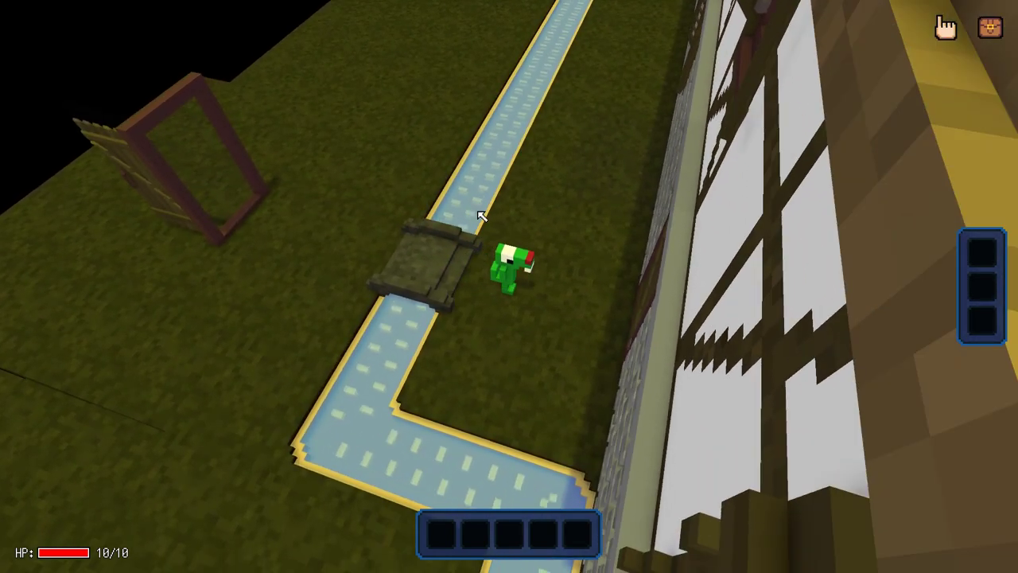
key("a")
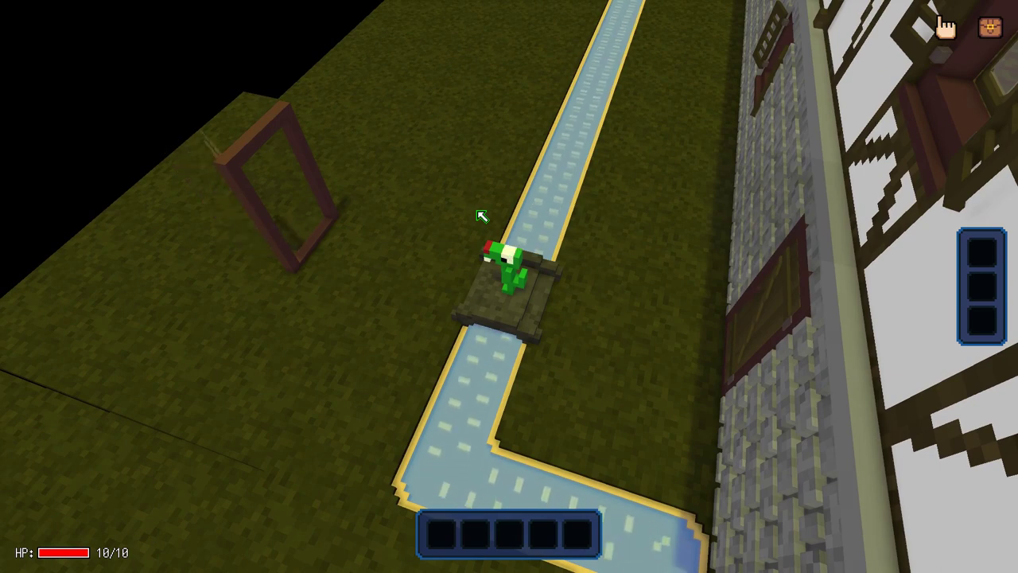
key("a")
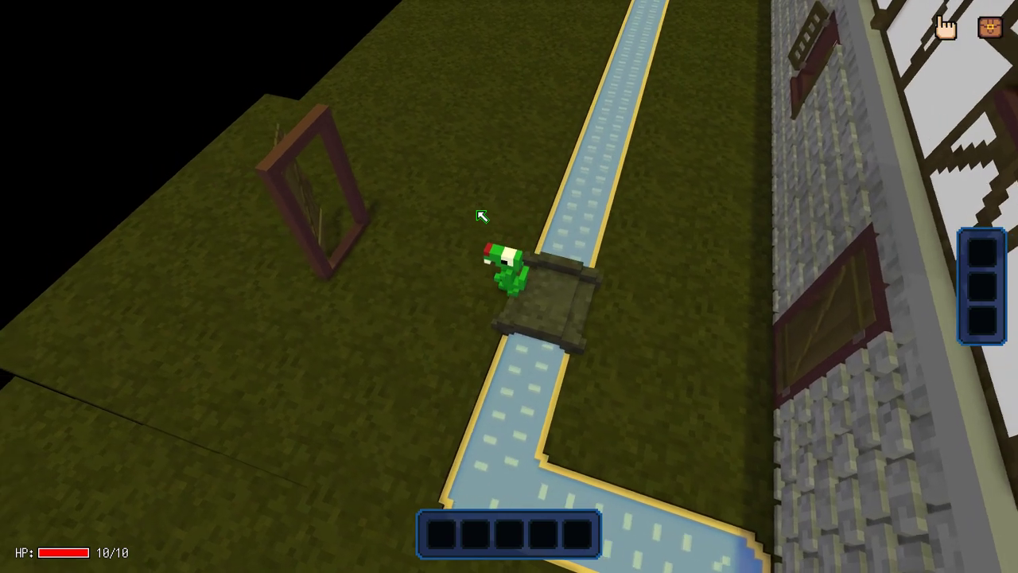
key("a")
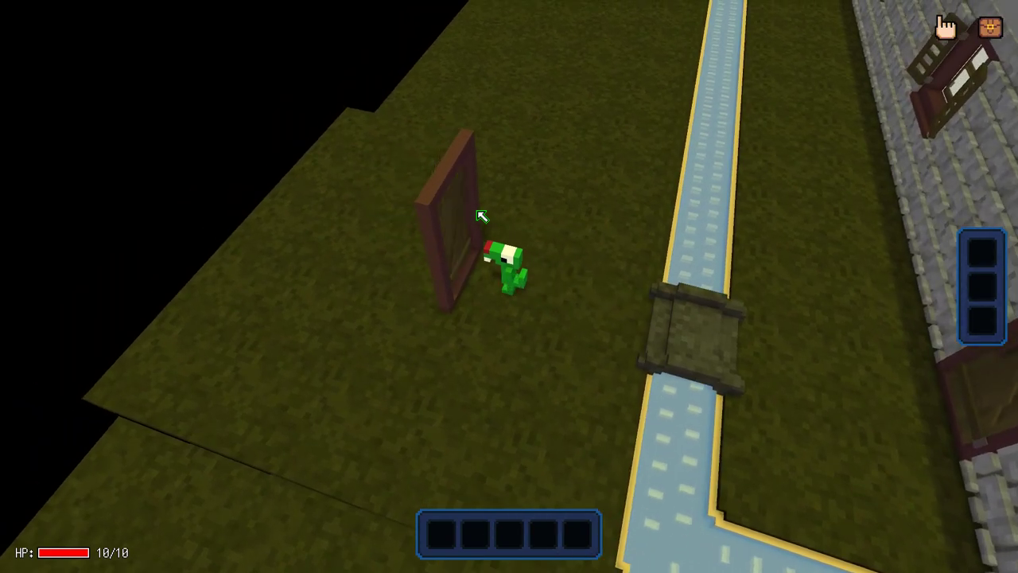
key("Escape")
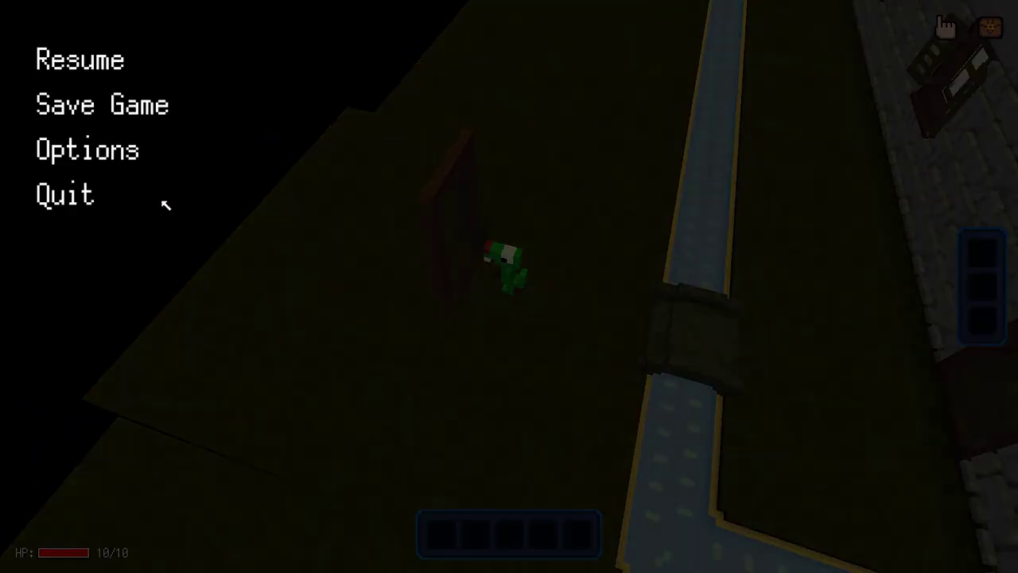
left_click(98, 208)
left_click(456, 317)
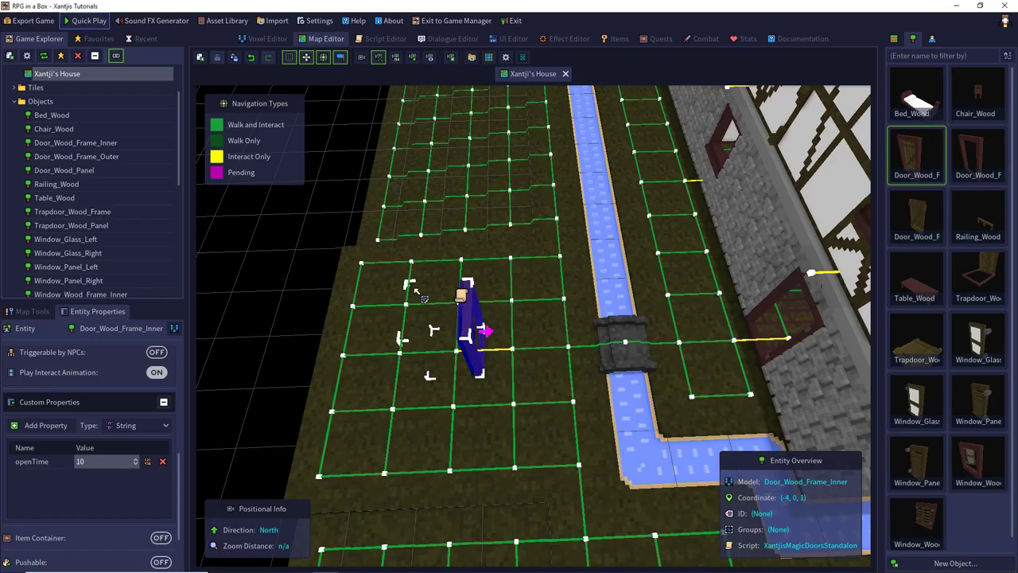
Step: Open the Door_Wood_Frame_Inner model for editing and set the speed of its close animation to 16
double_click(922, 159)
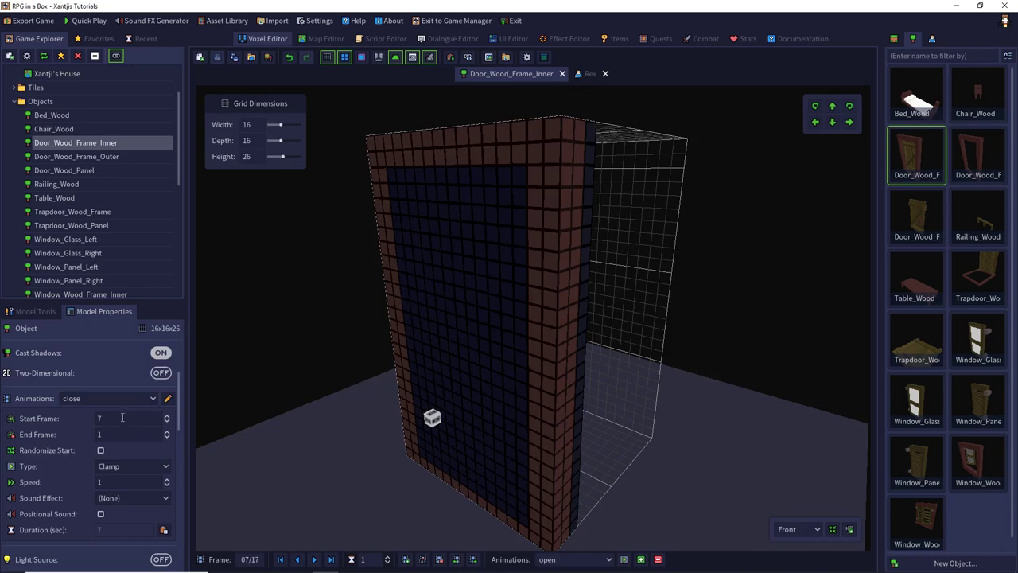
left_click(124, 487)
type("6")
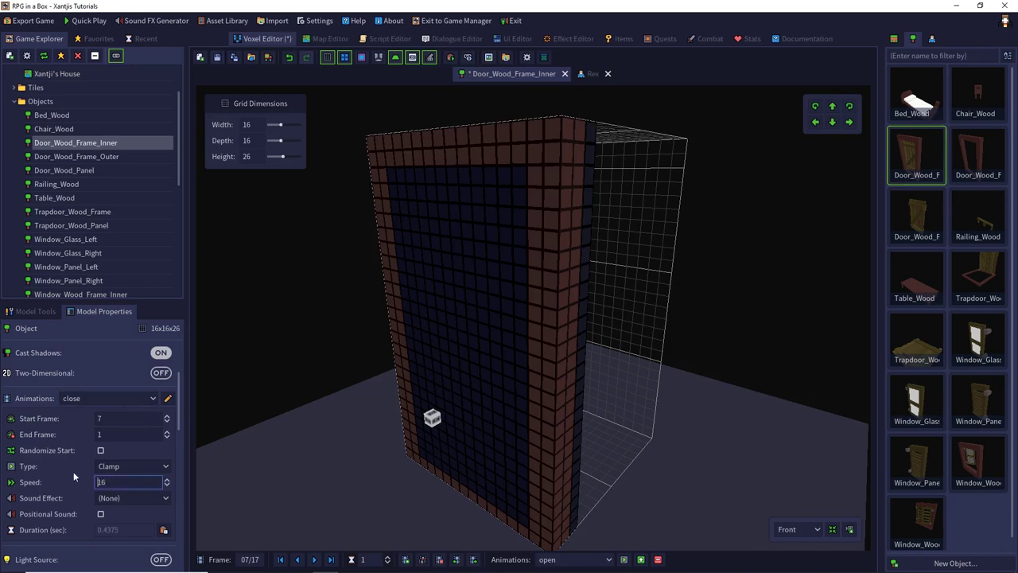
left_click(95, 403)
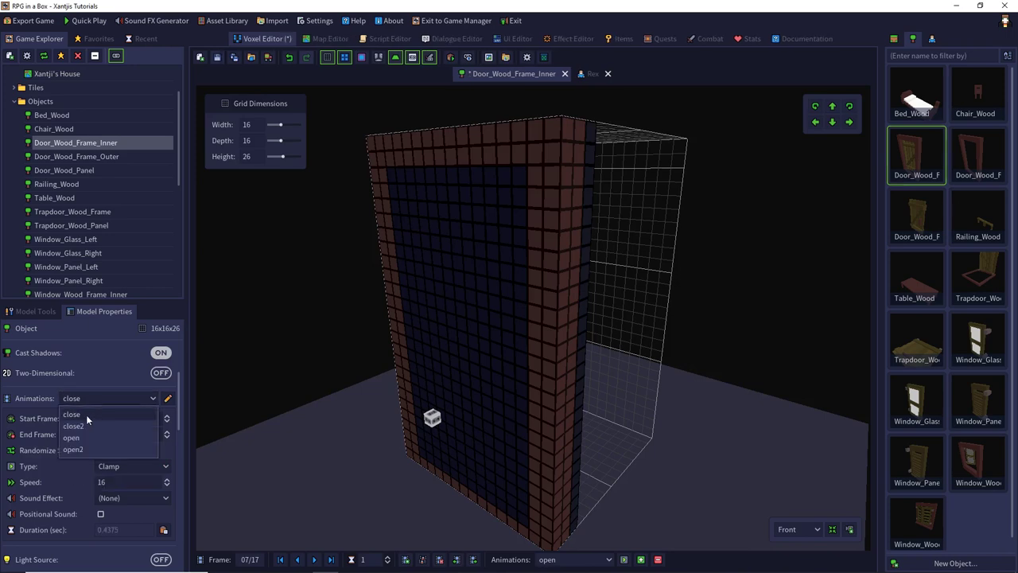
left_click(86, 414)
left_click(117, 483)
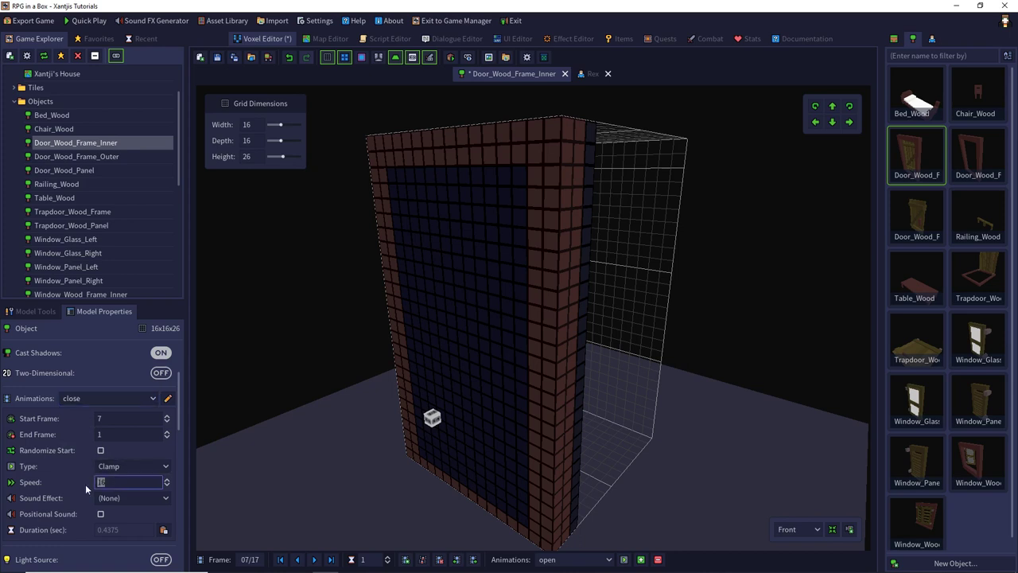
Step: Check the close2 animation's settings and set the speed of the open animation to 16
left_click(106, 396)
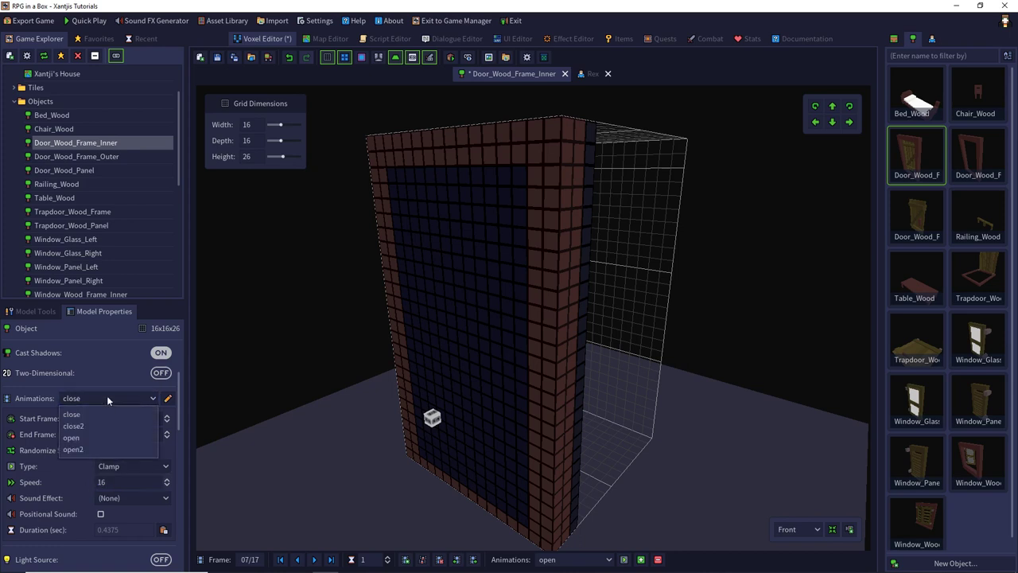
left_click(93, 414)
left_click(94, 400)
left_click(86, 423)
left_click(90, 402)
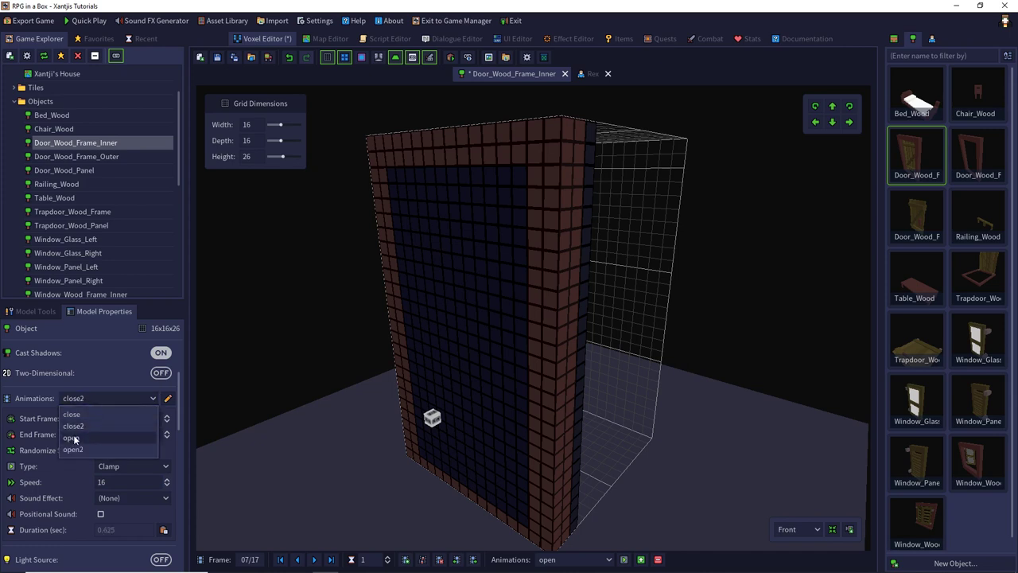
left_click(76, 438)
left_click(111, 482)
type("6")
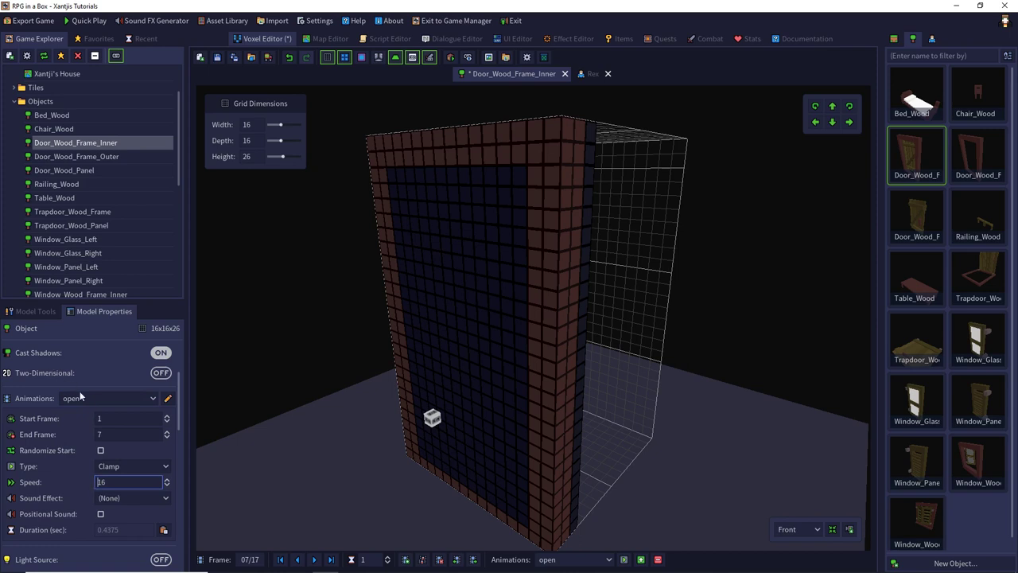
Step: Check the open2 animation's settings and save the door model
left_click(80, 396)
left_click(88, 449)
left_click(106, 400)
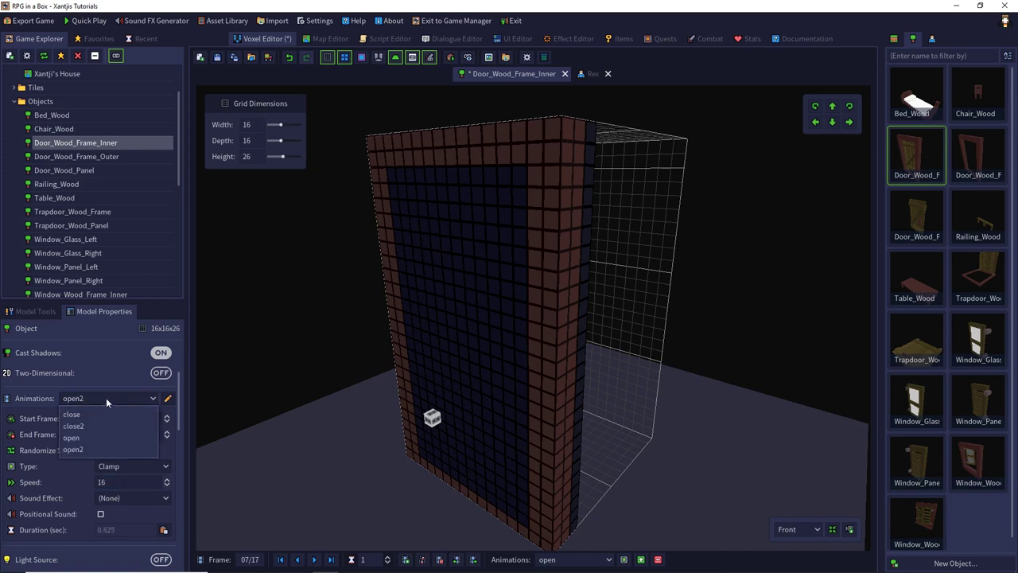
left_click(106, 399)
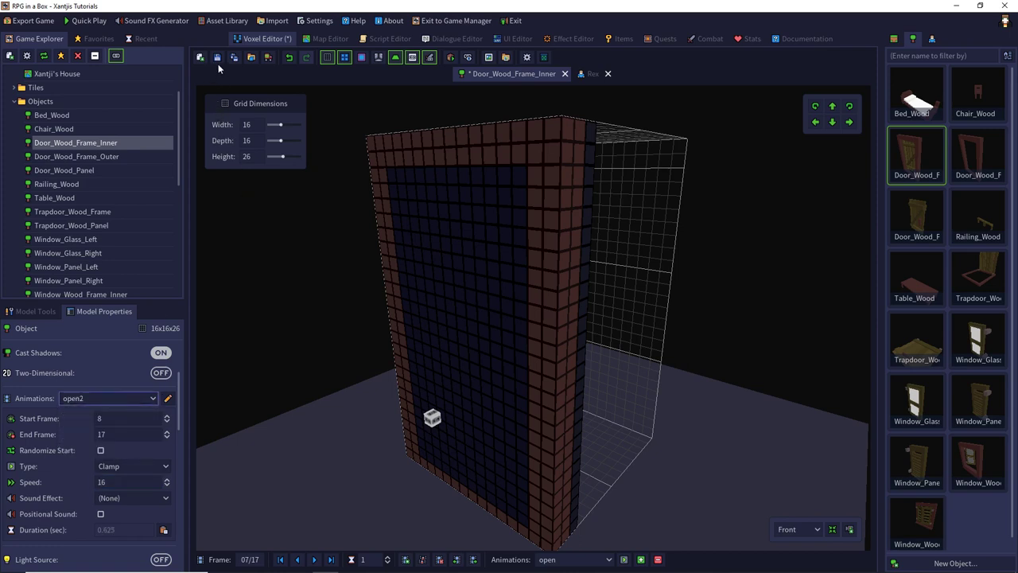
left_click(217, 58)
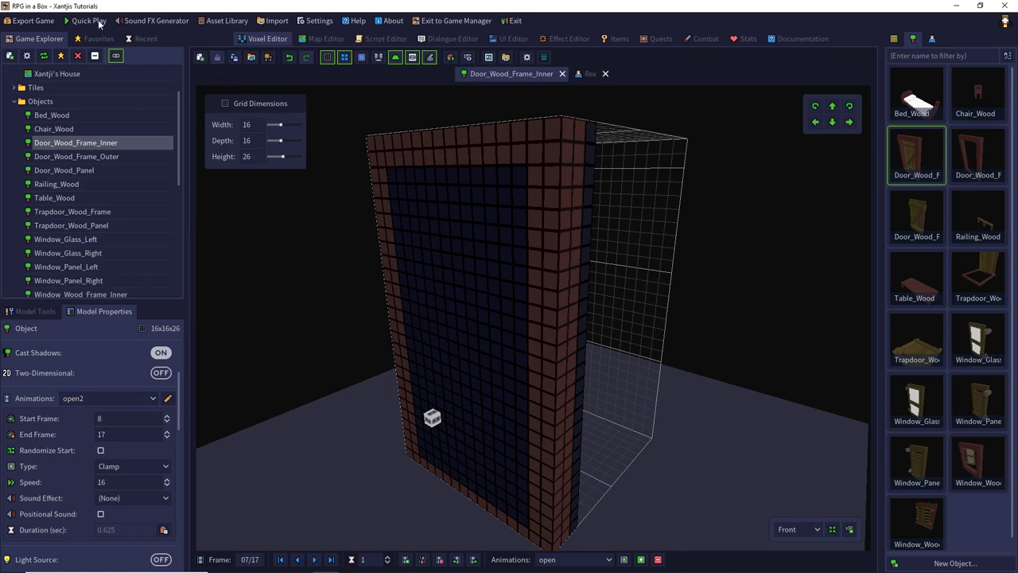
Step: Return to the Xantji's House map, select the freestanding door and delete its openTime custom property
left_click(328, 38)
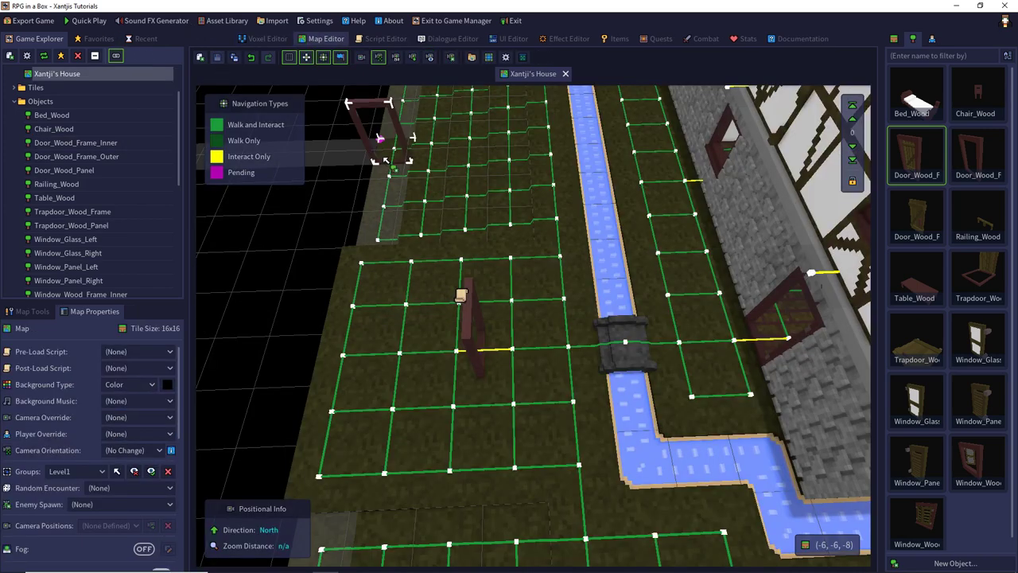
left_click(51, 312)
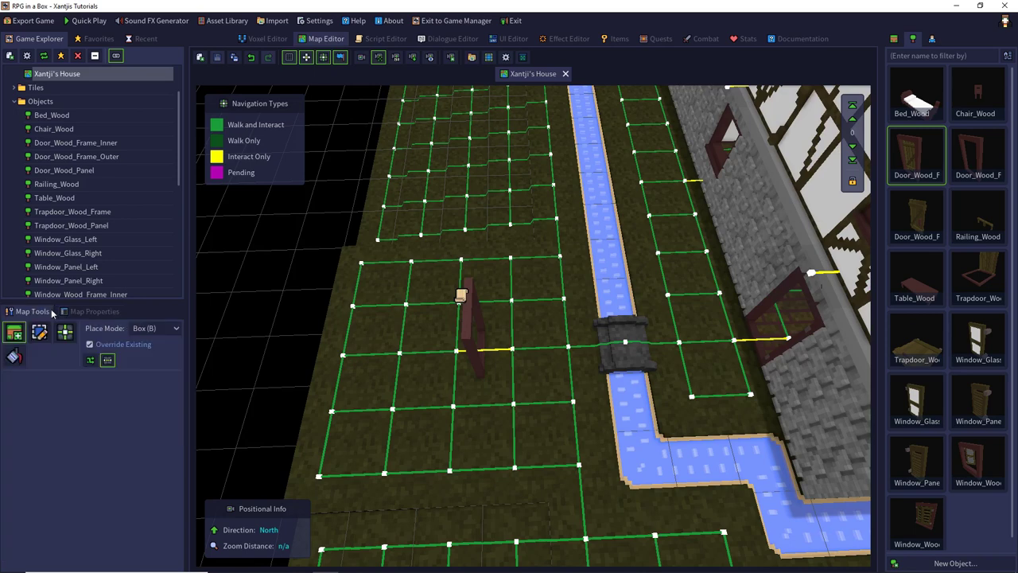
left_click(39, 333)
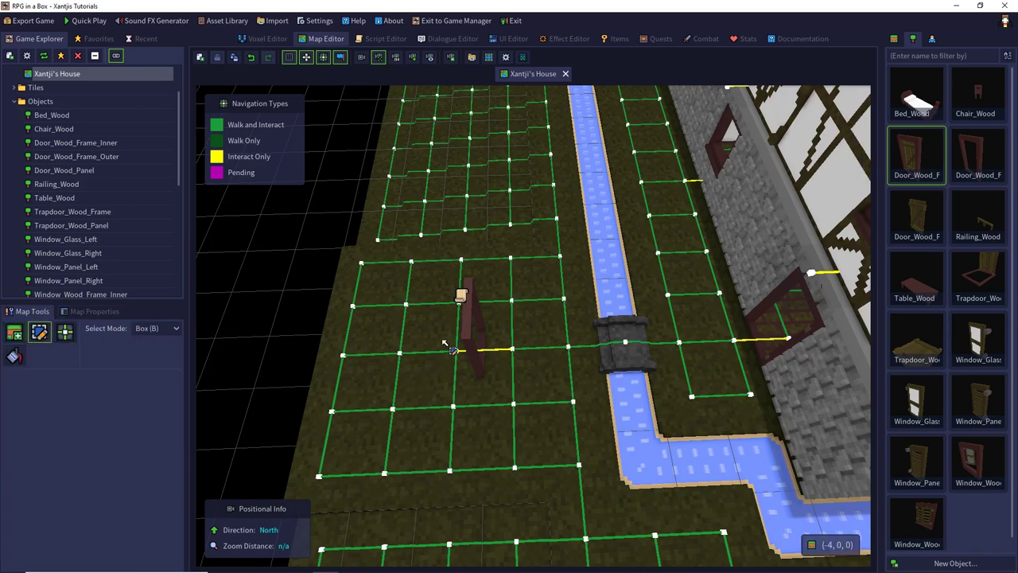
left_click(470, 333)
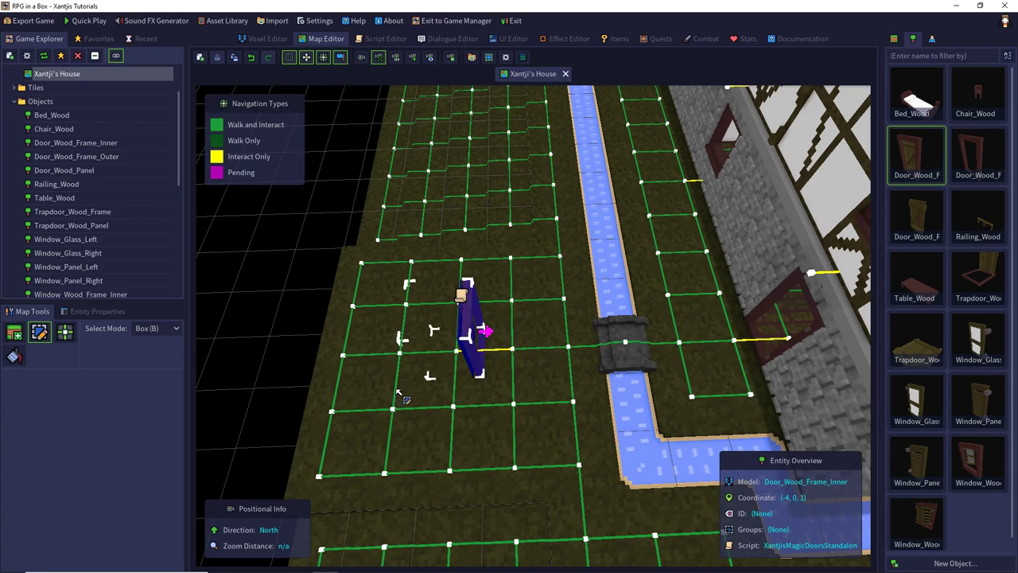
left_click(97, 311)
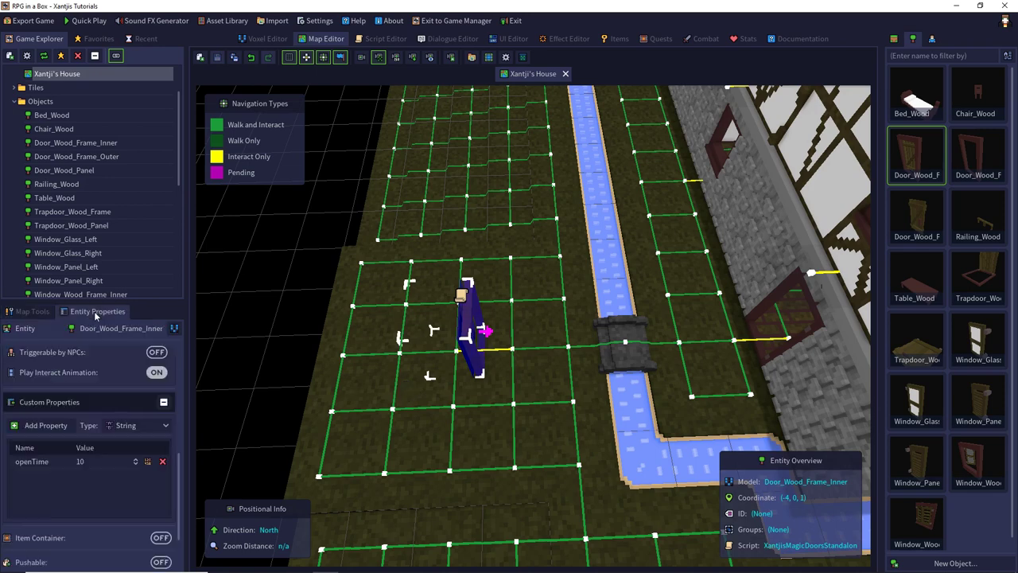
left_click(162, 461)
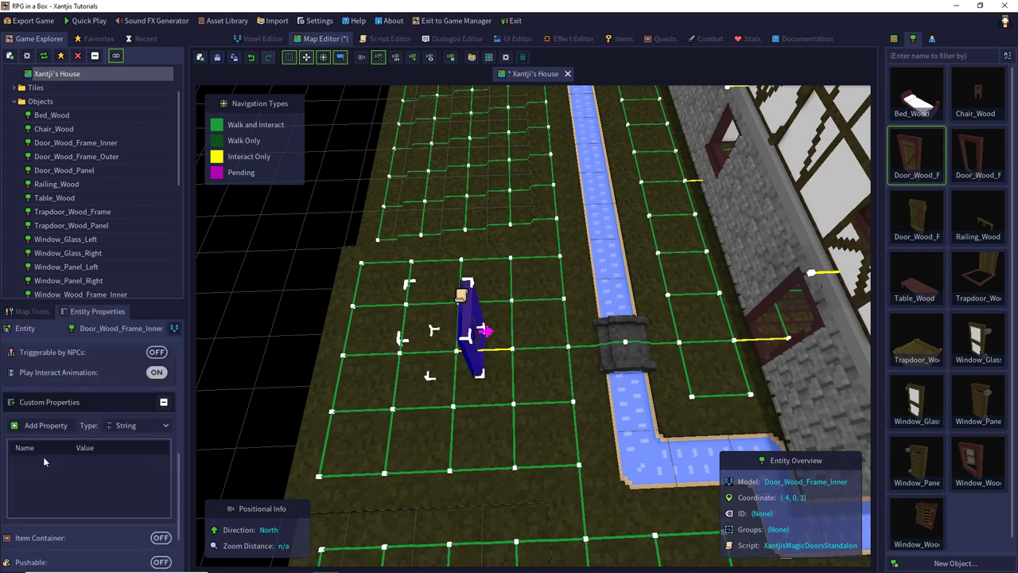
Step: Add a string custom property named openAnimationOverride to the freestanding door
left_click(45, 424)
double_click(29, 462)
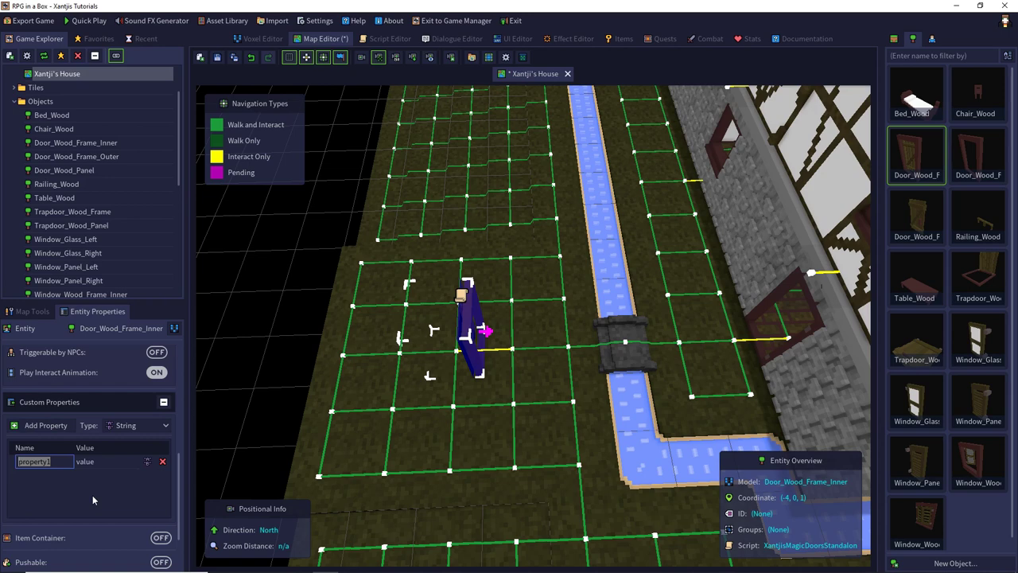
type("openAn")
type("imation")
type("Overrid")
type("e")
key("Return")
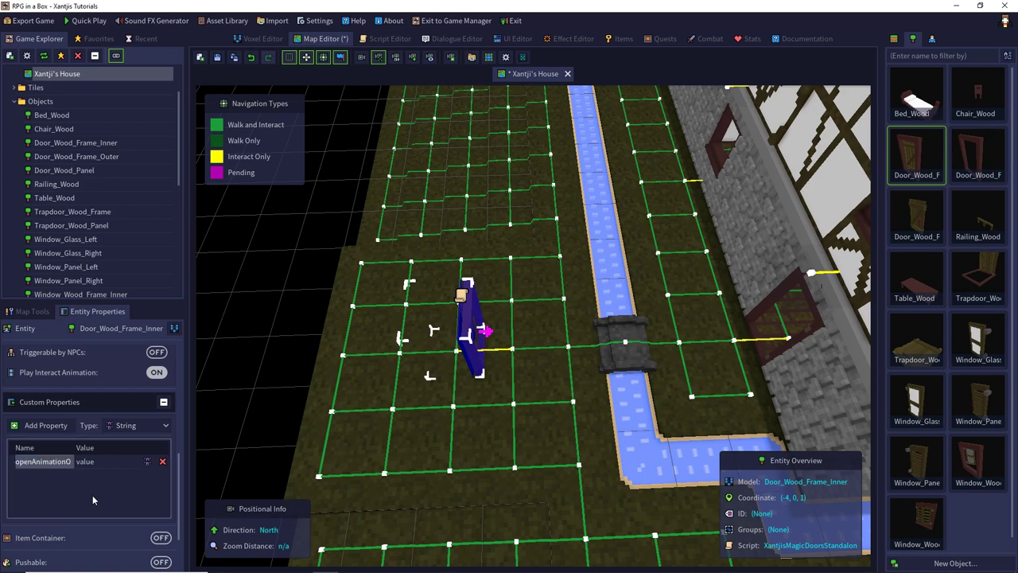
Step: Add a second string custom property named closeAnimationOverride to the freestanding door
left_click(56, 431)
double_click(37, 473)
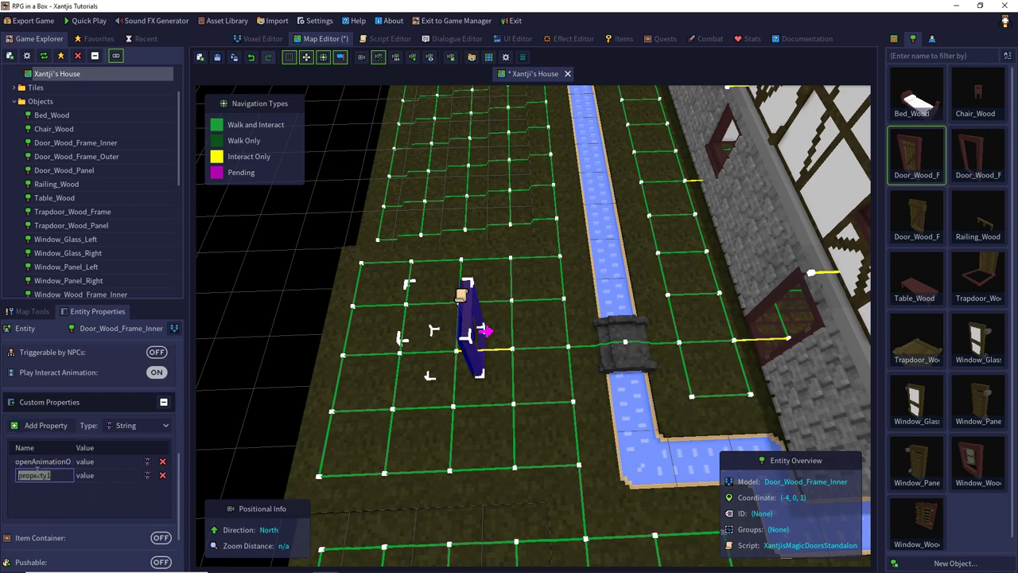
type("c")
type("loseAnimatio")
type("nOverr")
type("id")
type("e")
key("Return")
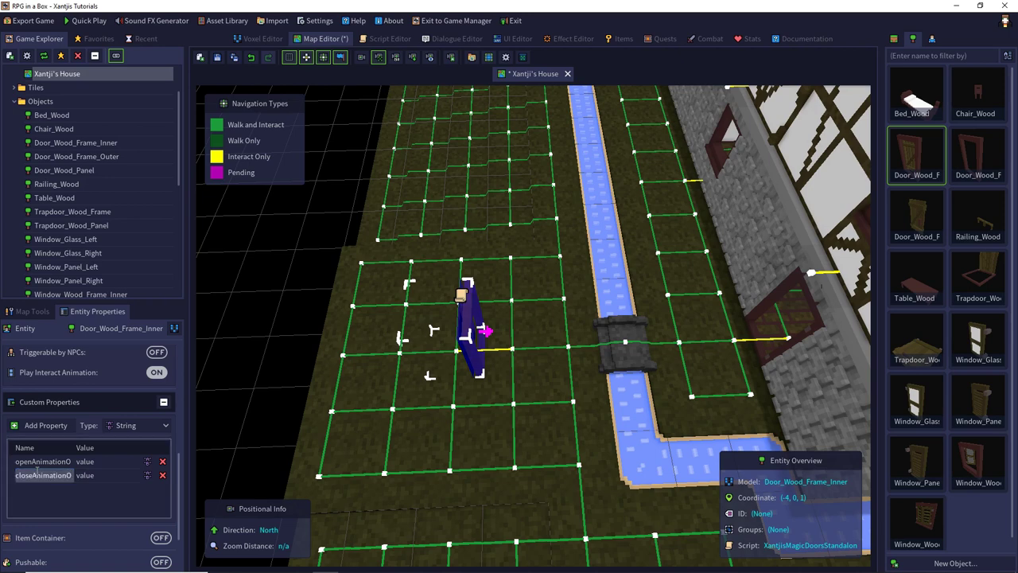
Step: Set openAnimationOverride to open2 and closeAnimationOverride to close2
left_click(130, 460)
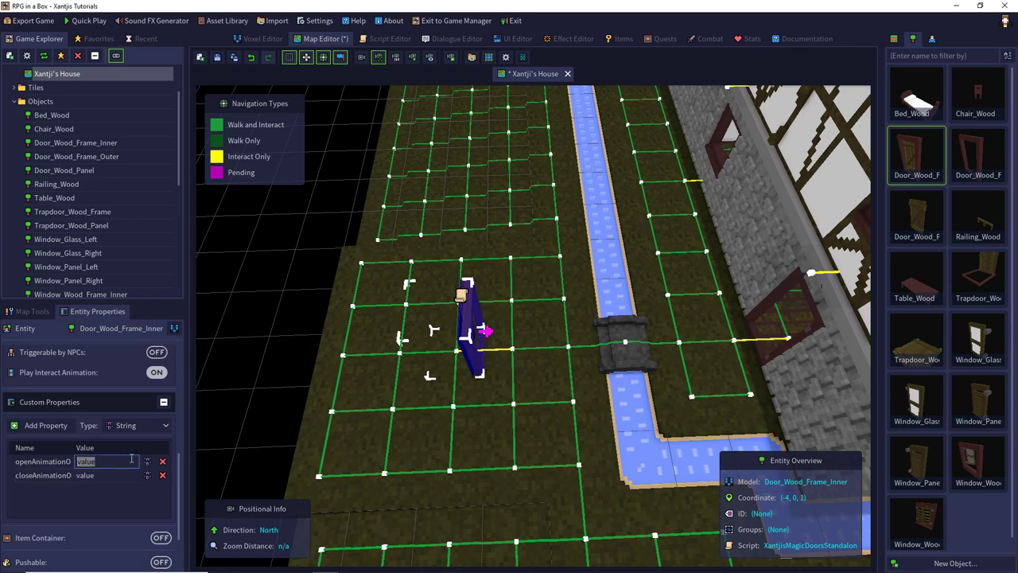
type("open2")
key("Return")
left_click(109, 474)
type("close")
key("Return")
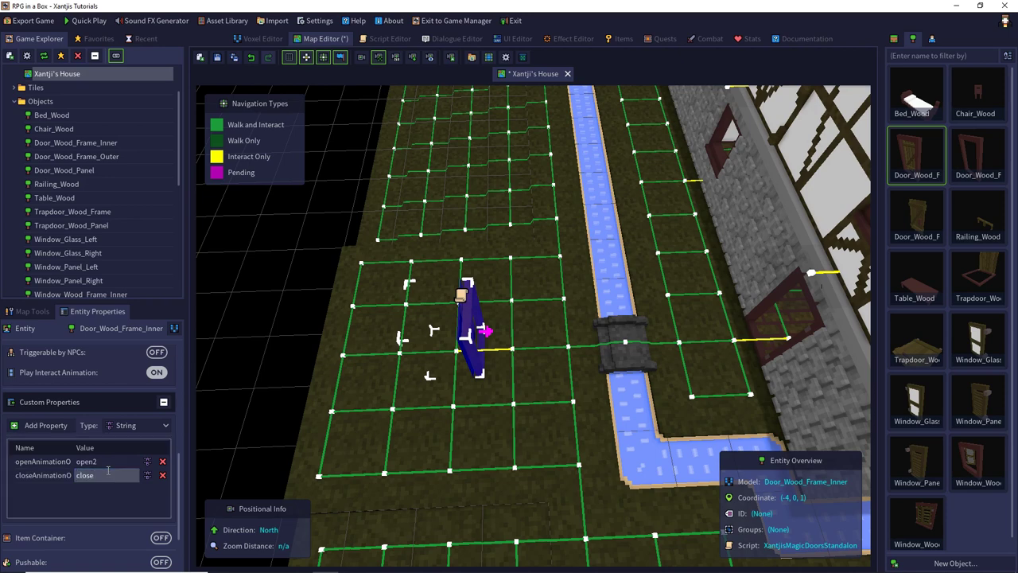
left_click(108, 475)
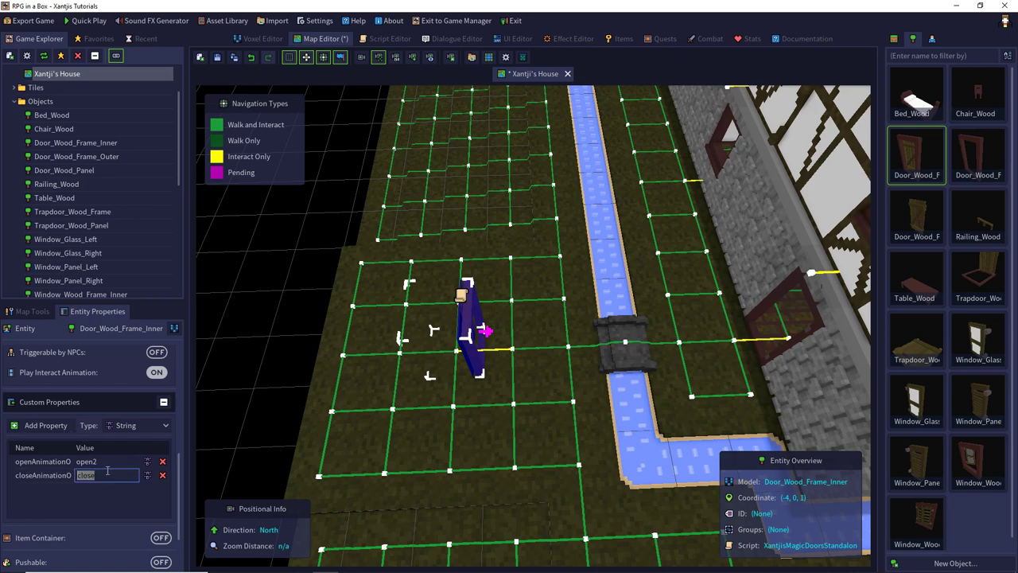
key("Right")
type("2")
key("BackSpace")
key("Return")
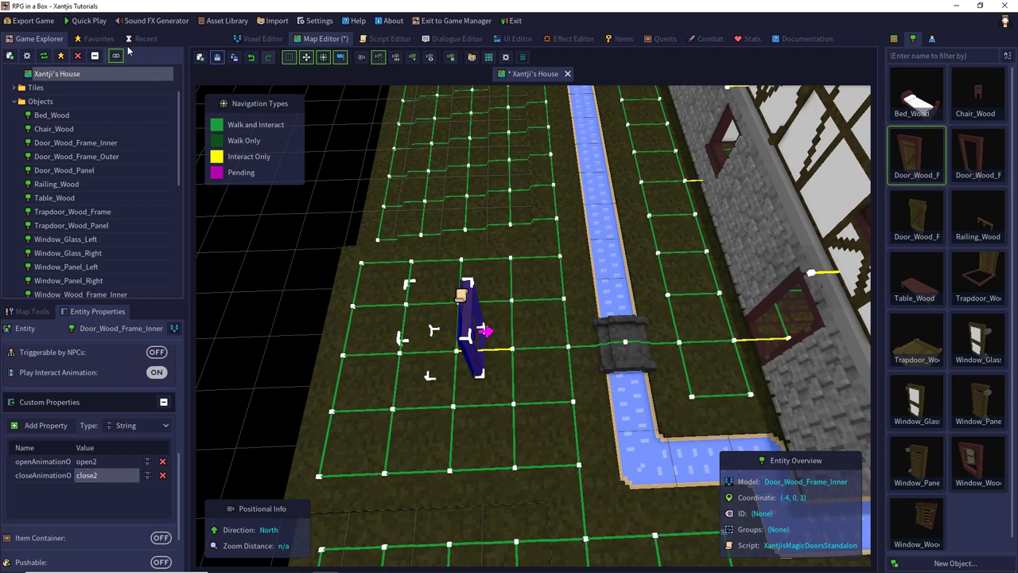
Step: Start a quick play test game, walk to the freestanding door and open and close it with the overridden animations
left_click(94, 22)
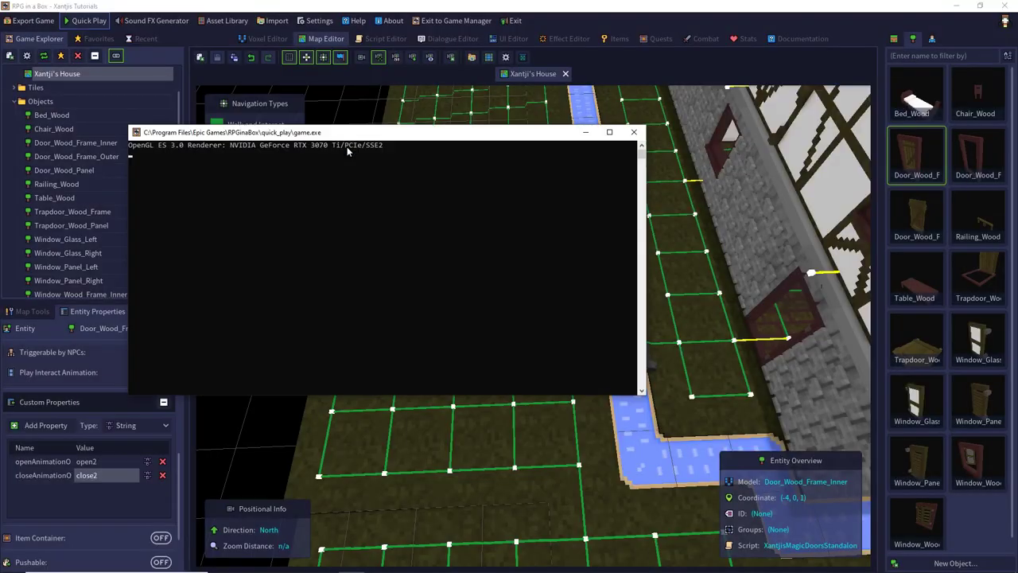
left_click(148, 125)
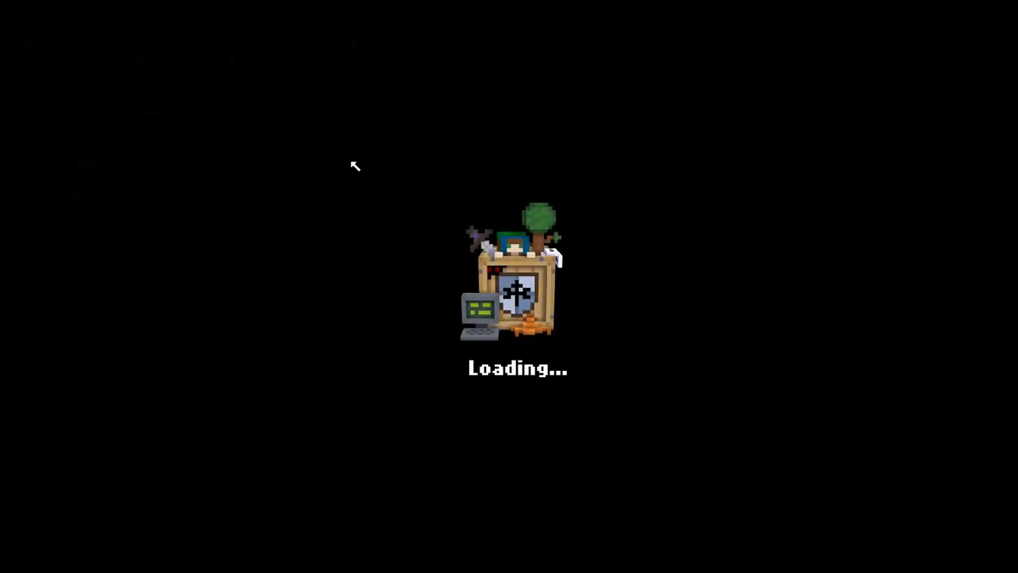
key("a")
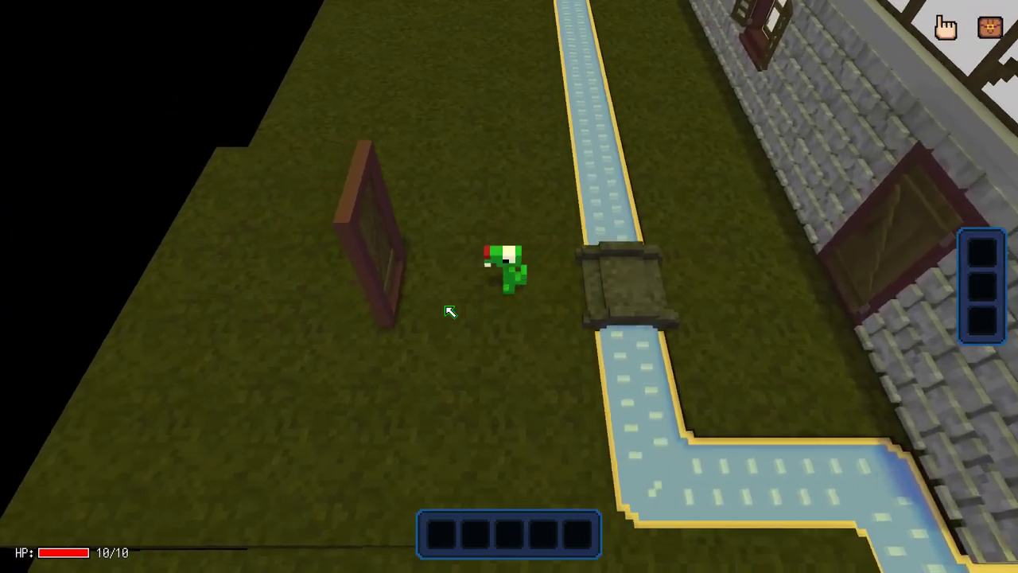
middle_click_drag(469, 288, 427, 215)
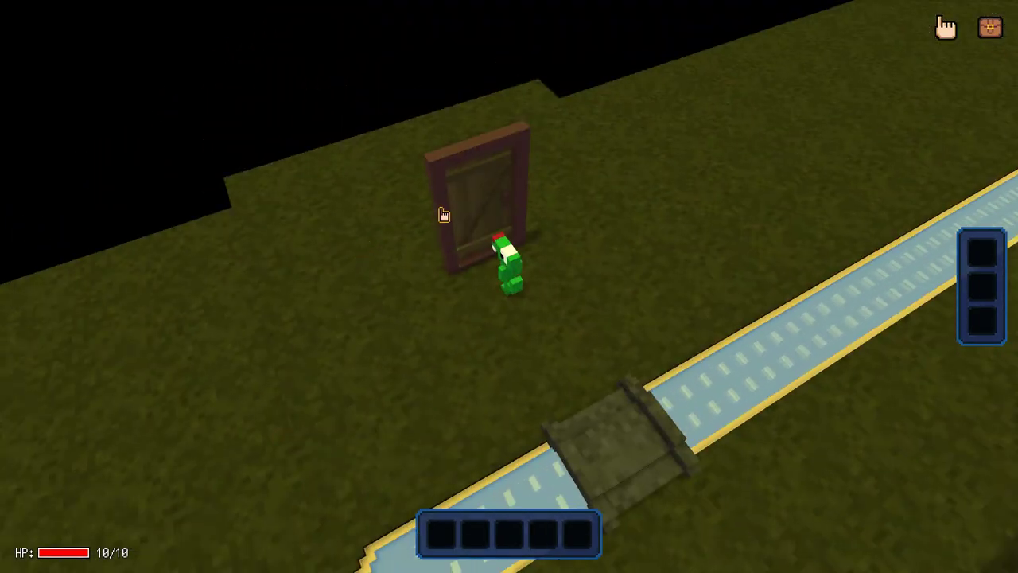
left_click(443, 214)
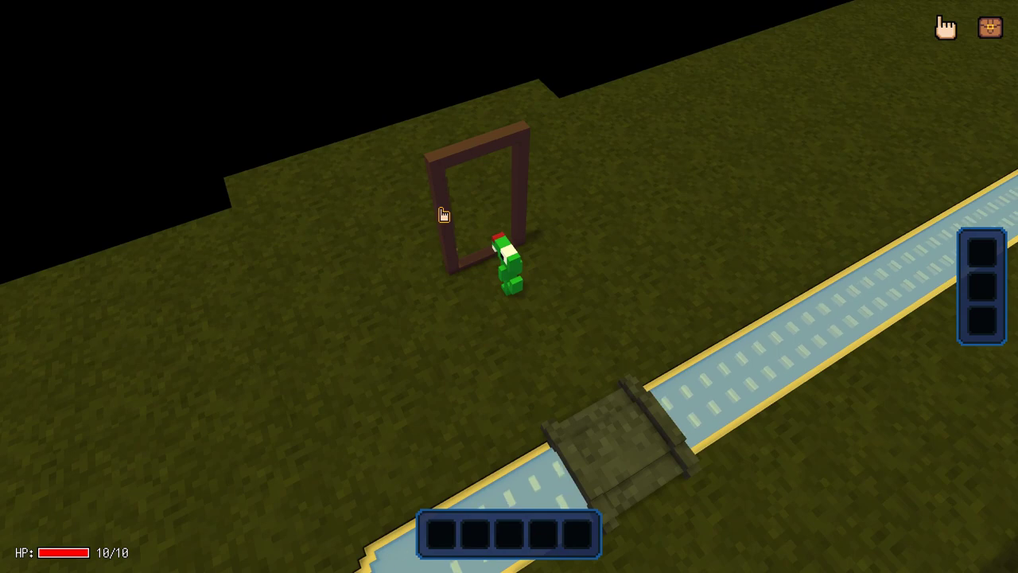
left_click(444, 213)
left_click(443, 213)
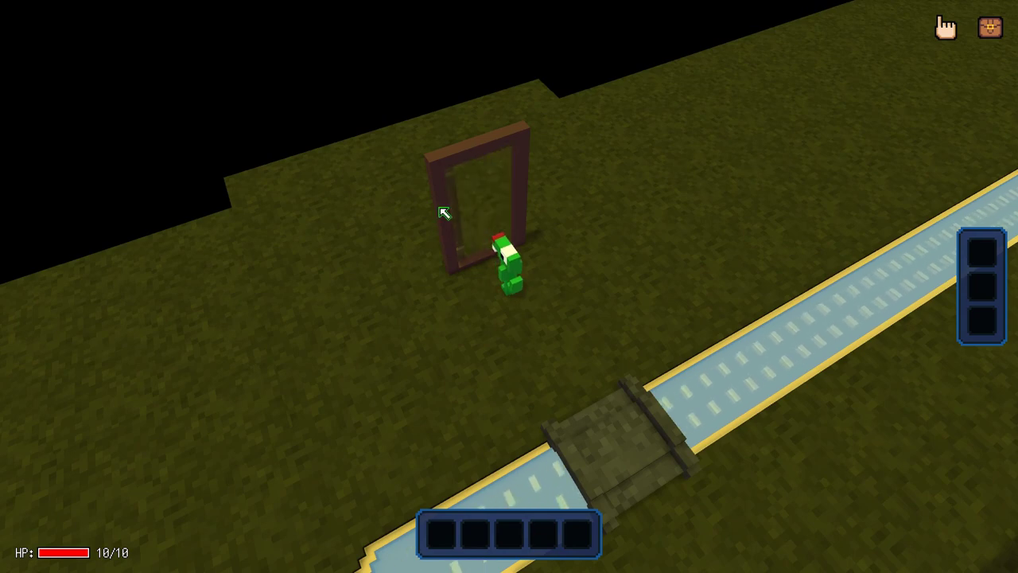
left_click(443, 214)
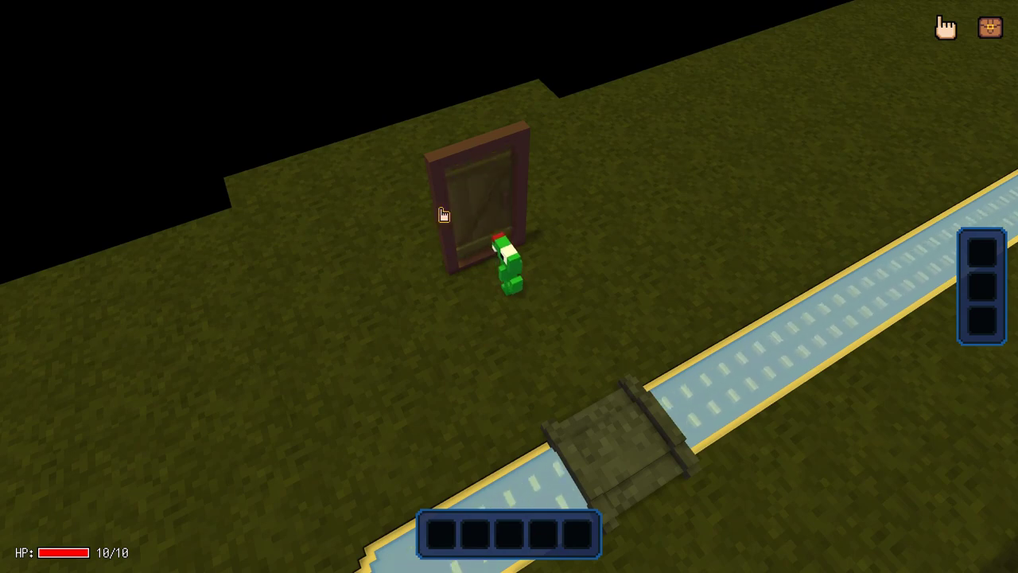
Step: View the door from another angle, walk the character across the bridge and back, and quit the test game
middle_click_drag(444, 214, 499, 199)
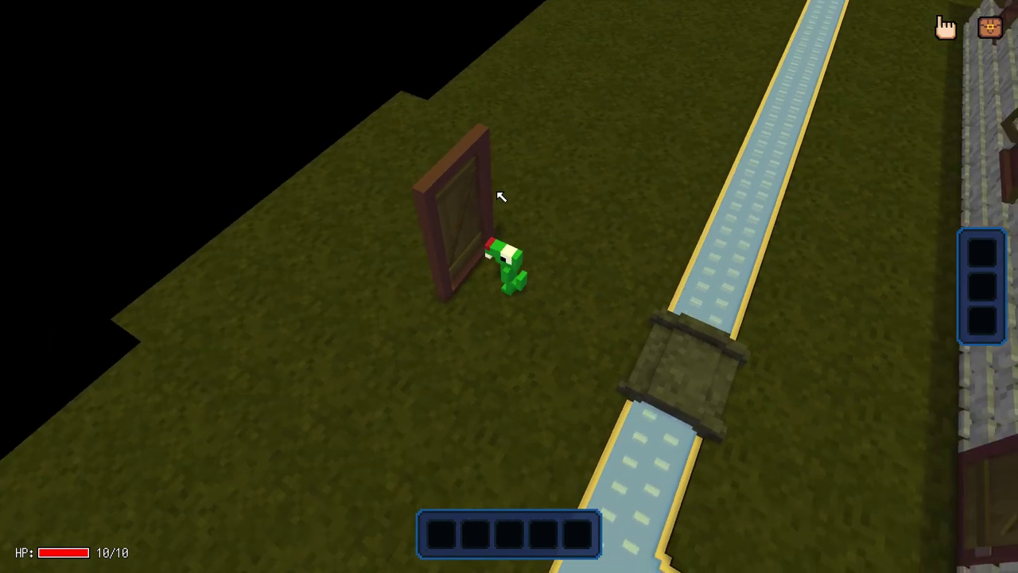
middle_click_drag(450, 233, 507, 216)
key("d")
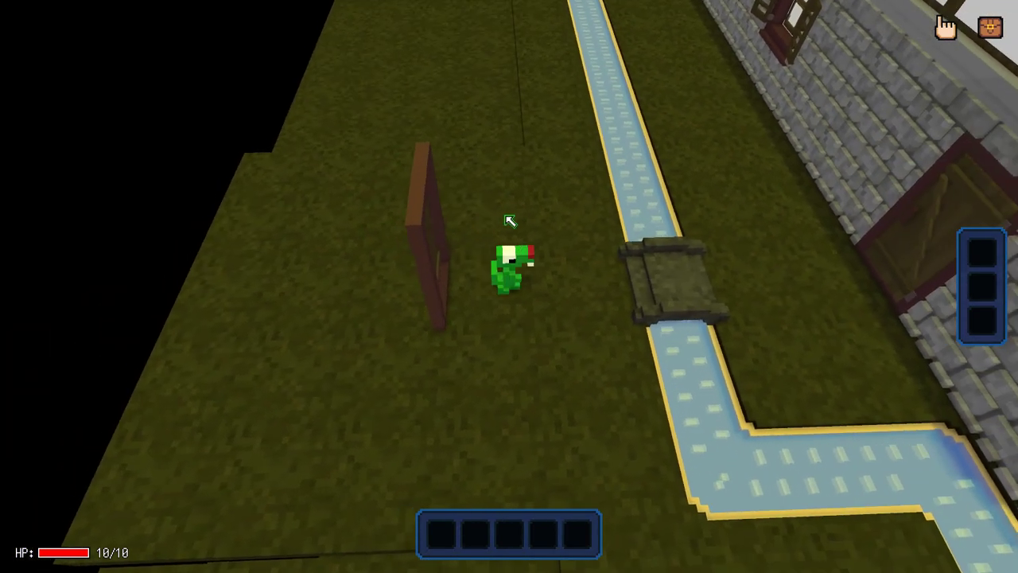
key("d")
key("a")
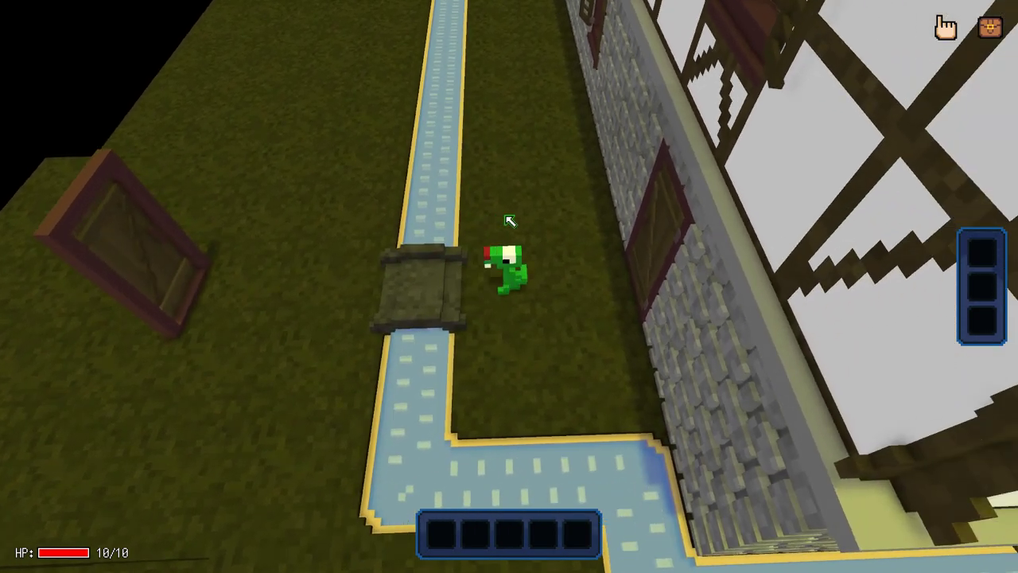
key("Escape")
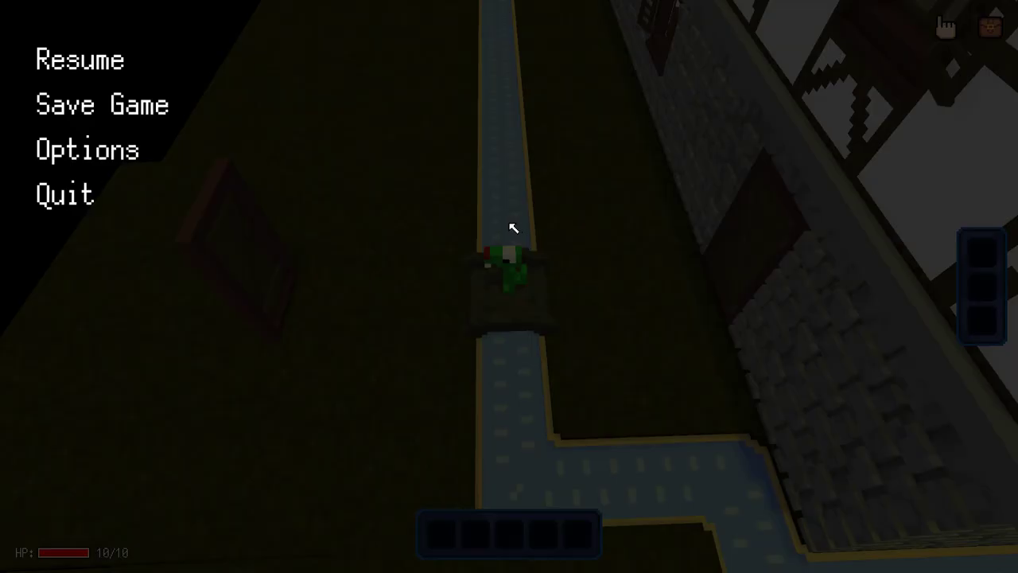
left_click(97, 196)
left_click(453, 311)
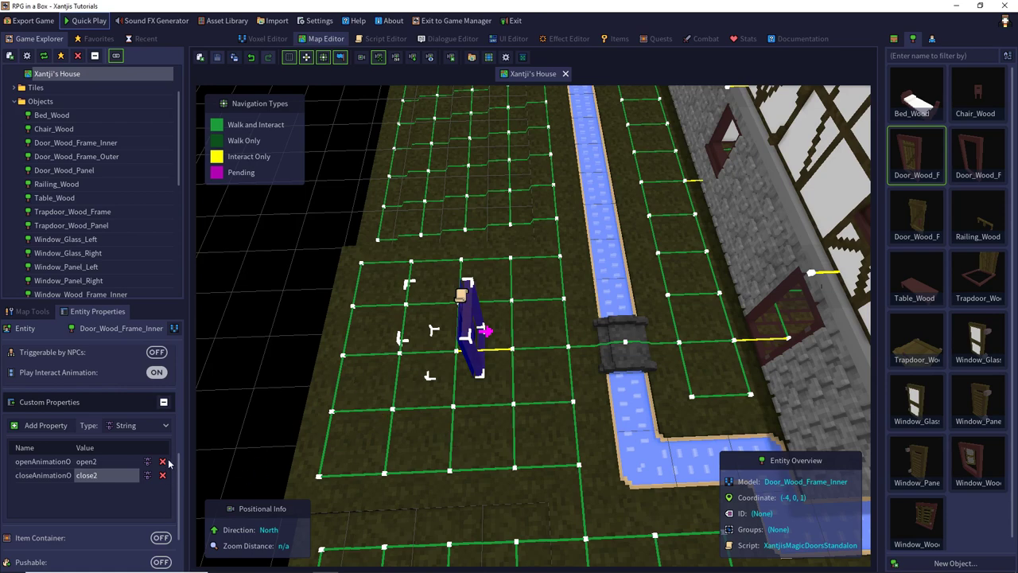
Step: Delete the openAnimationOverride and closeAnimationOverride custom properties from the freestanding door
left_click(163, 461)
left_click(163, 461)
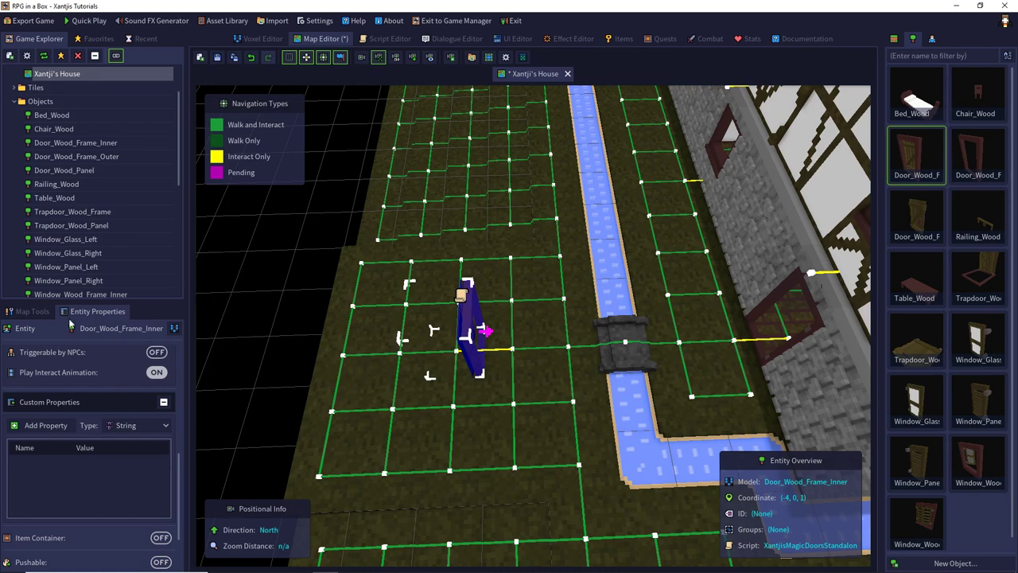
left_click(36, 312)
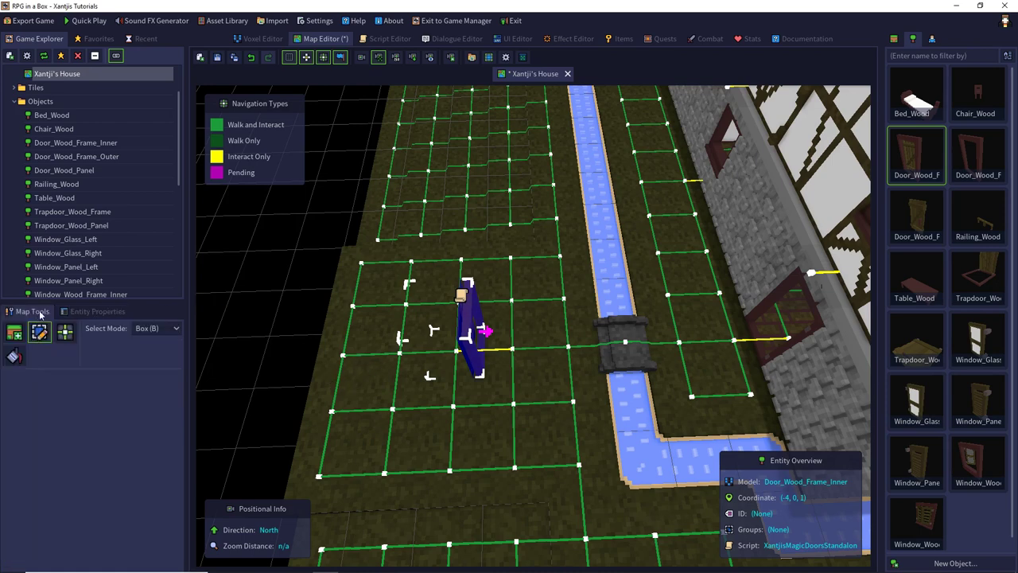
left_click(68, 311)
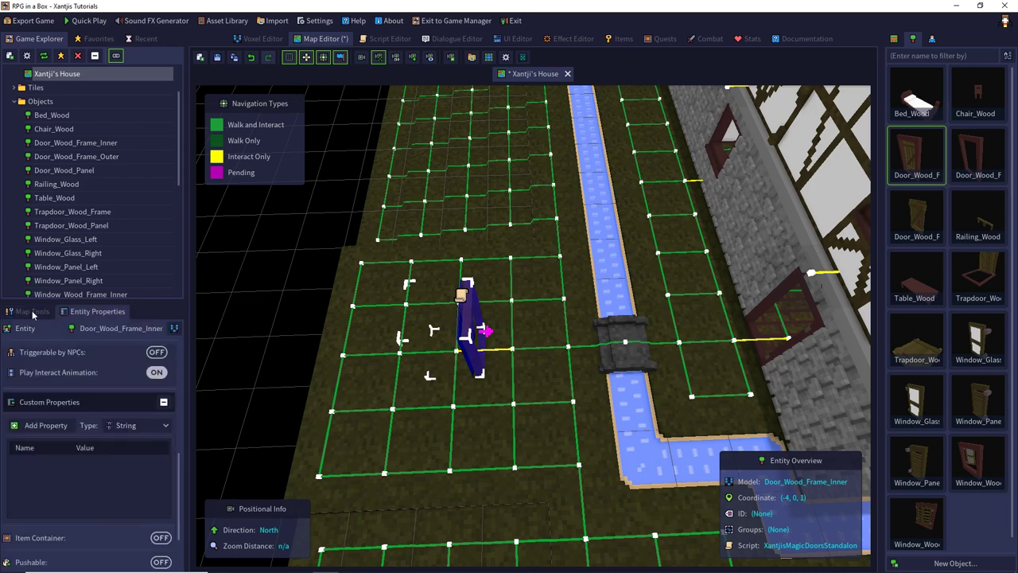
Step: Add a string custom property named openSoundFile to the freestanding door
left_click(37, 425)
left_click(64, 463)
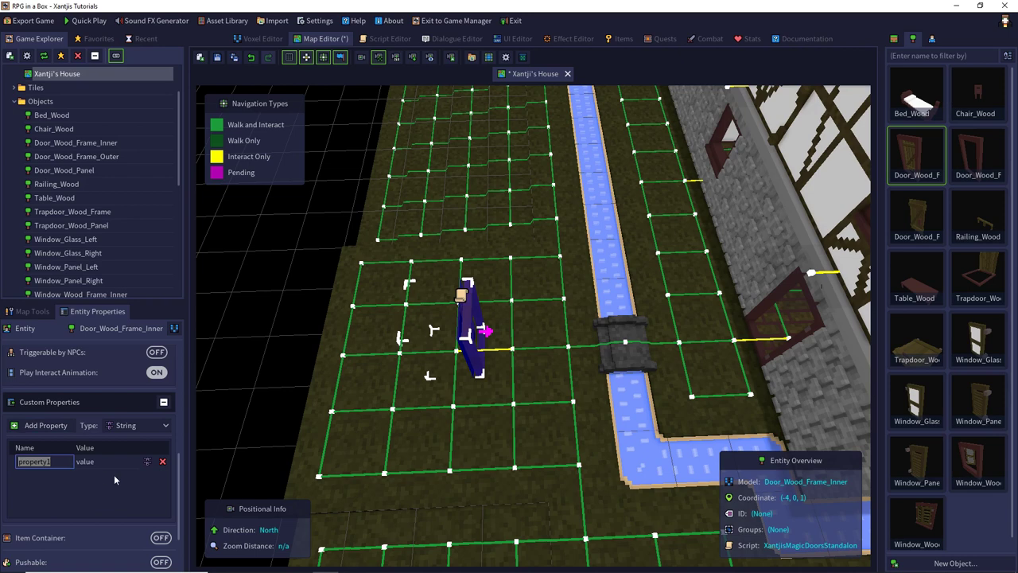
type("openSoundFile")
key("Return")
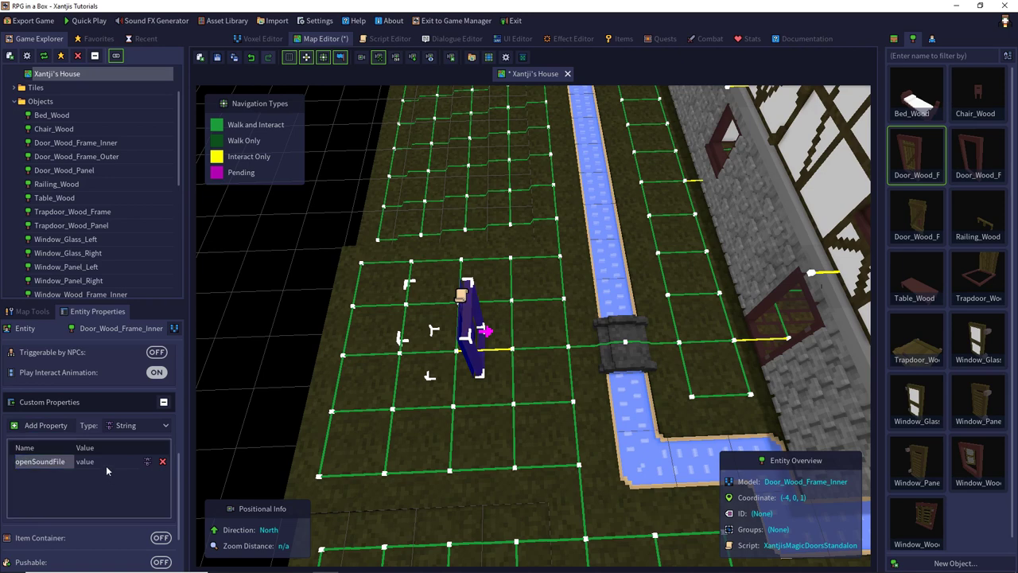
Step: Add a second string custom property named closeSoundFile to the freestanding door
left_click(42, 427)
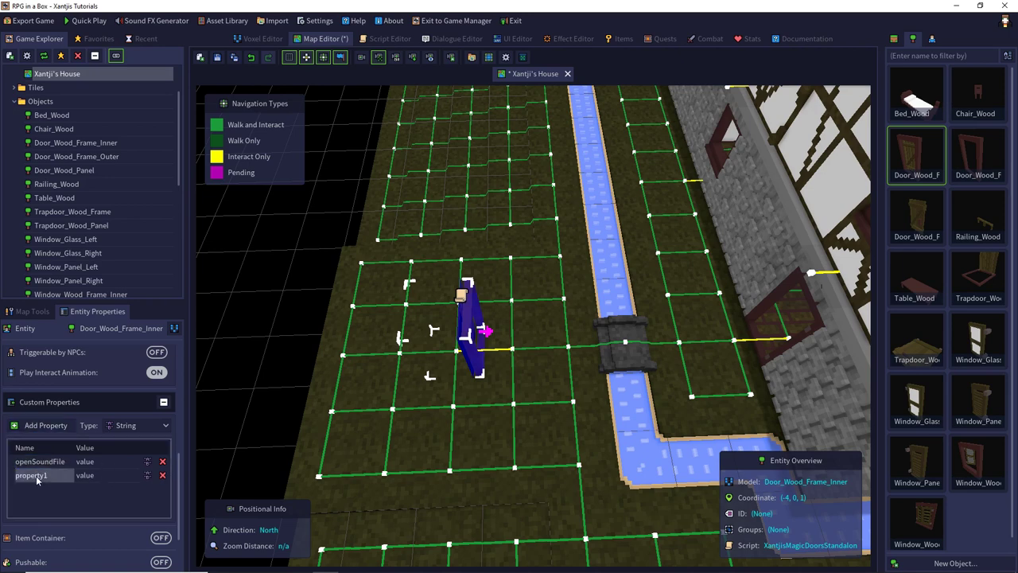
double_click(37, 475)
type("closeSo")
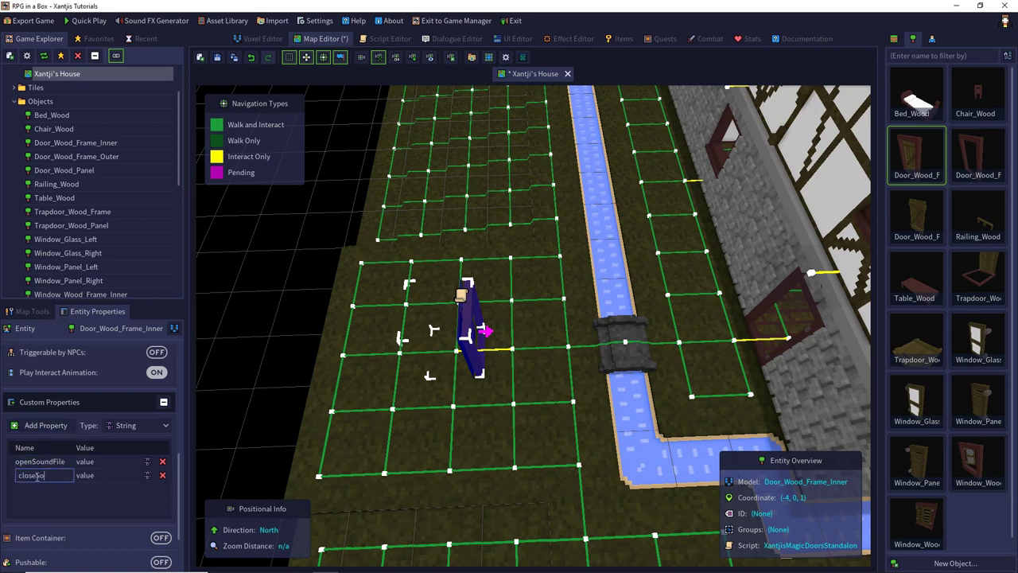
type("undFile")
key("Return")
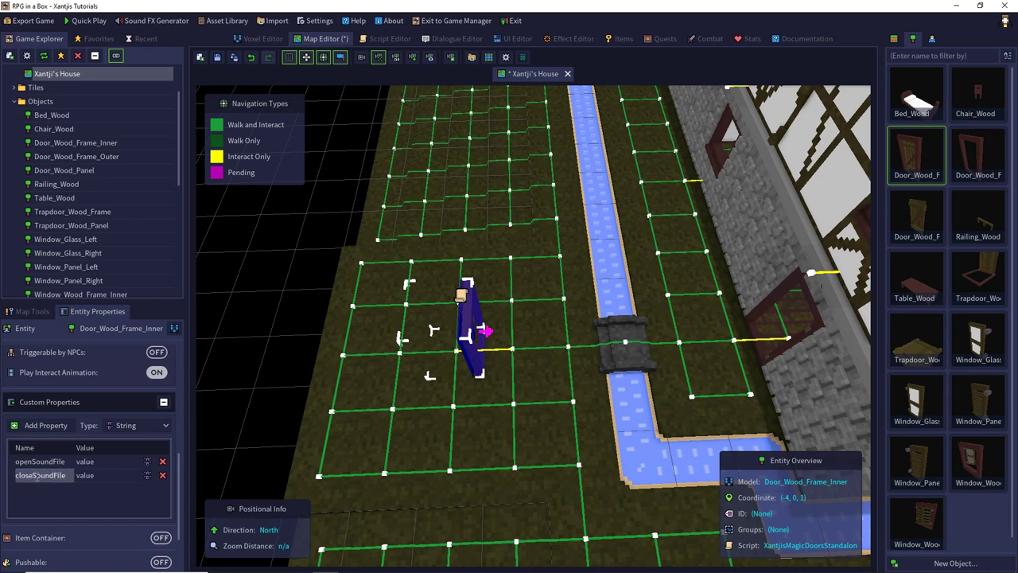
Step: Look up the project's sound file names and set openSoundFile to doorOpen.wav
scroll(97, 222, "down", 5)
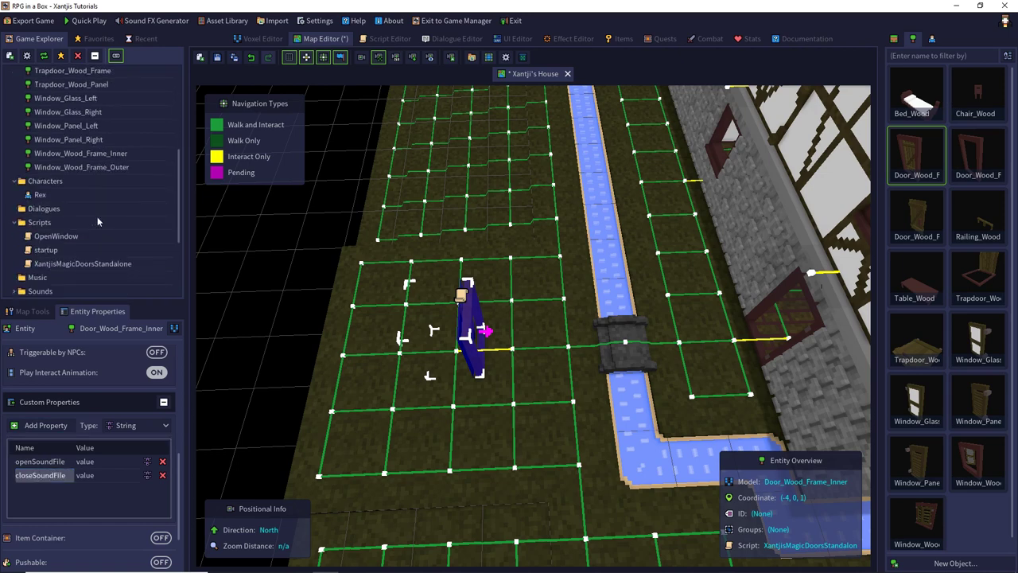
scroll(97, 222, "down", 2)
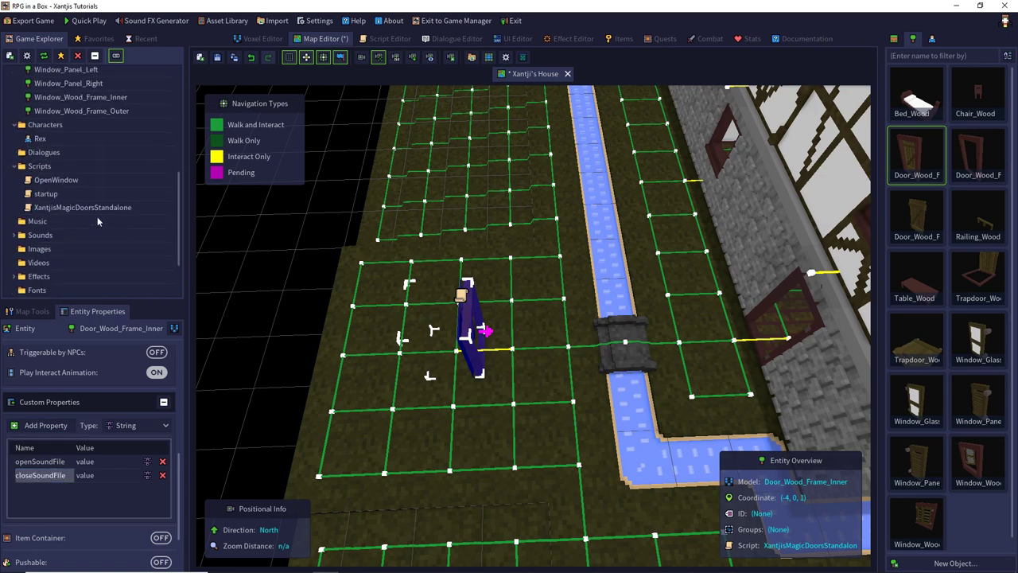
left_click(17, 232)
double_click(94, 461)
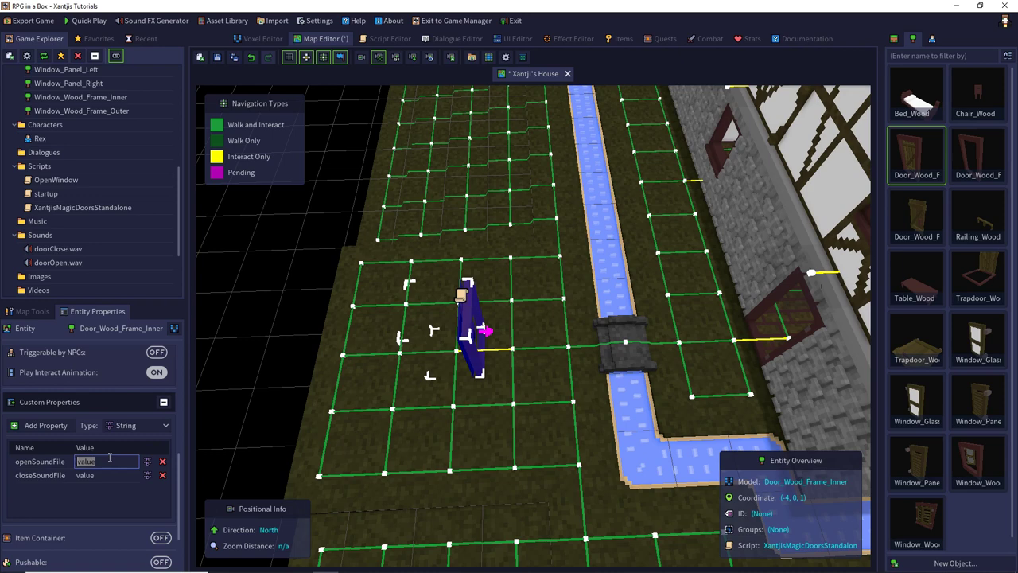
type("doorOpen.wav")
key("Return")
Step: Set closeSoundFile to doorClose.wav and save the map
left_click(97, 475)
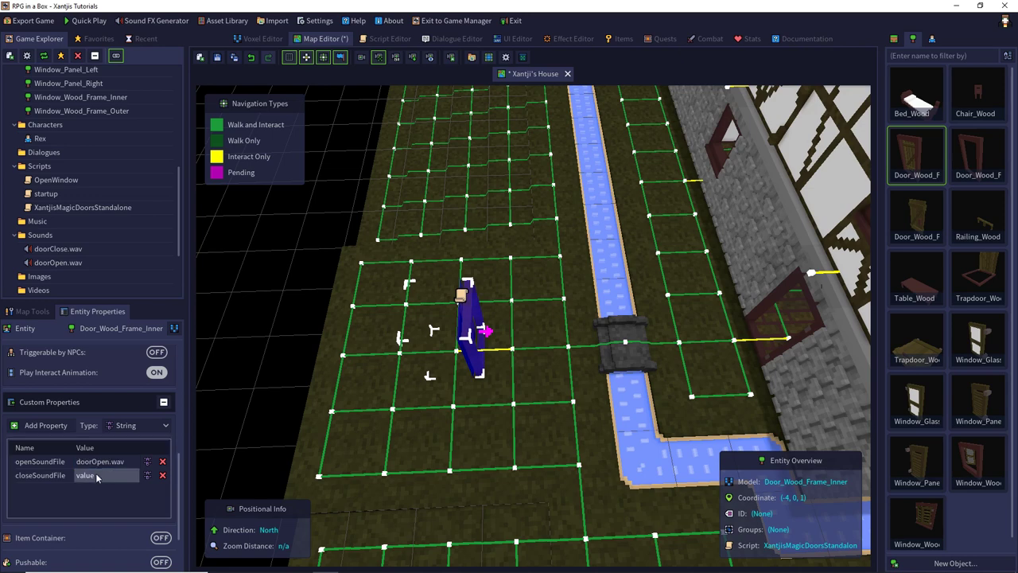
type("do")
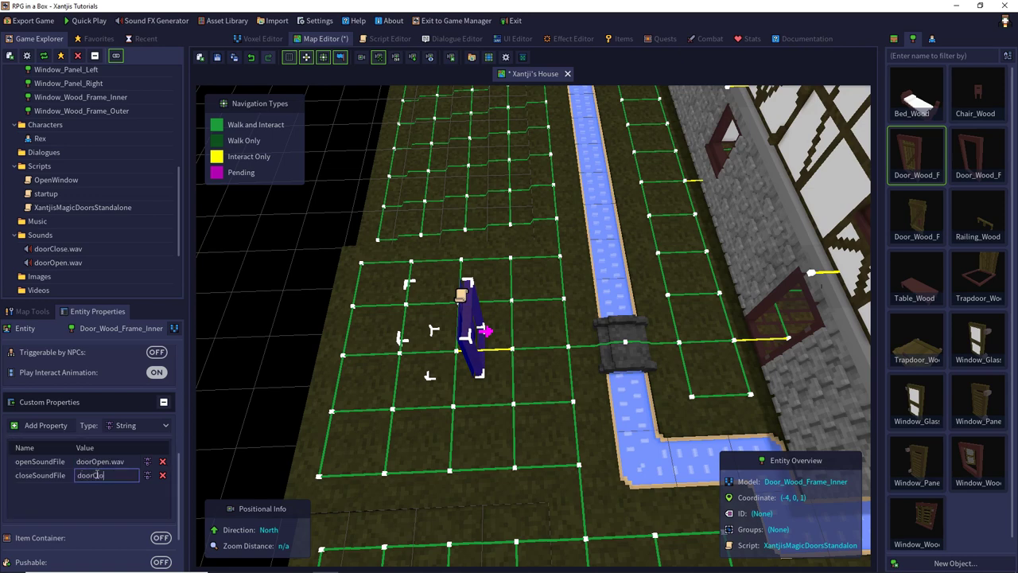
type("orClose.wav")
key("Return")
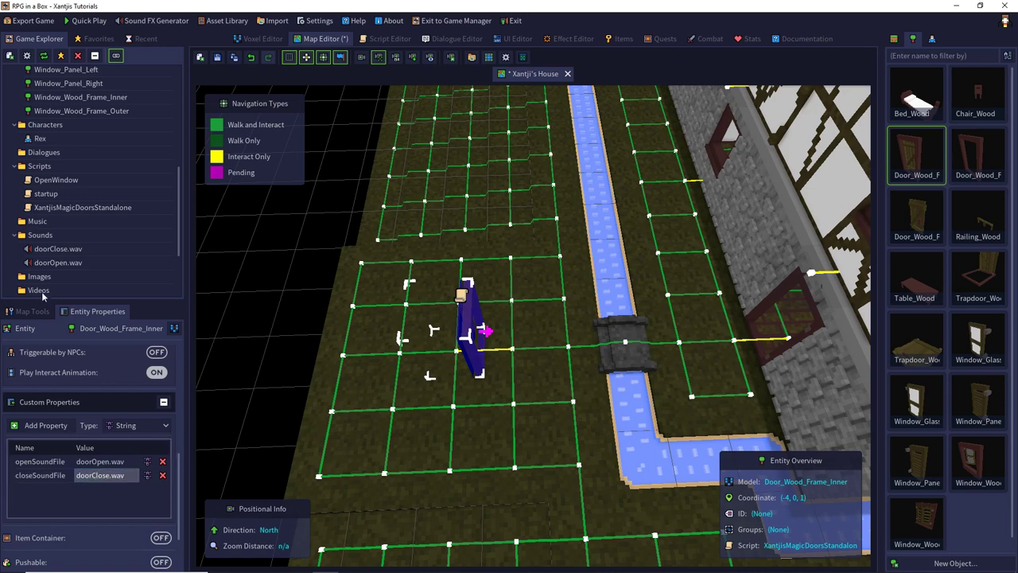
left_click(217, 60)
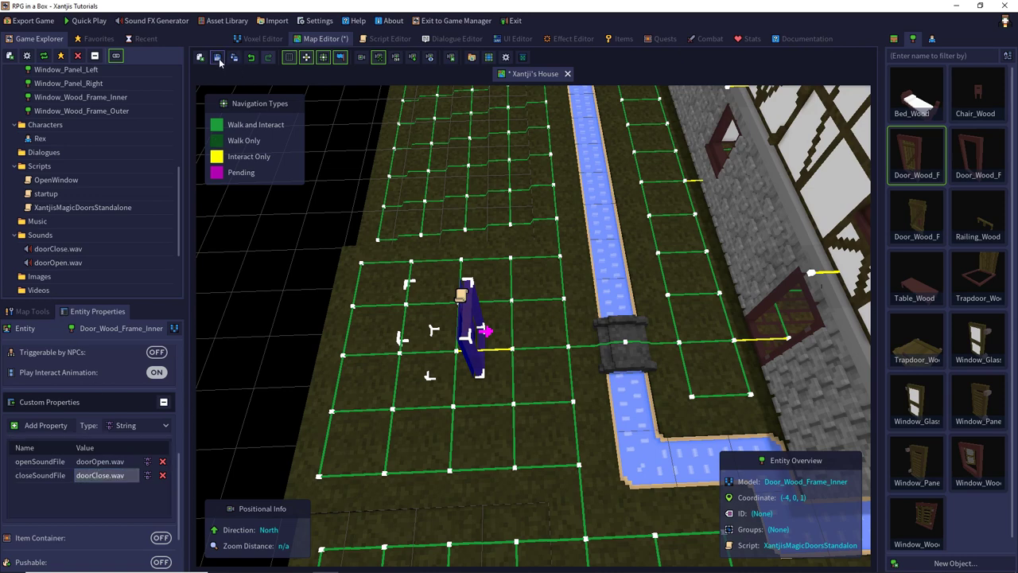
Step: Run a quick play test game, open and close the freestanding door to hear its sounds, and quit the game
left_click(88, 21)
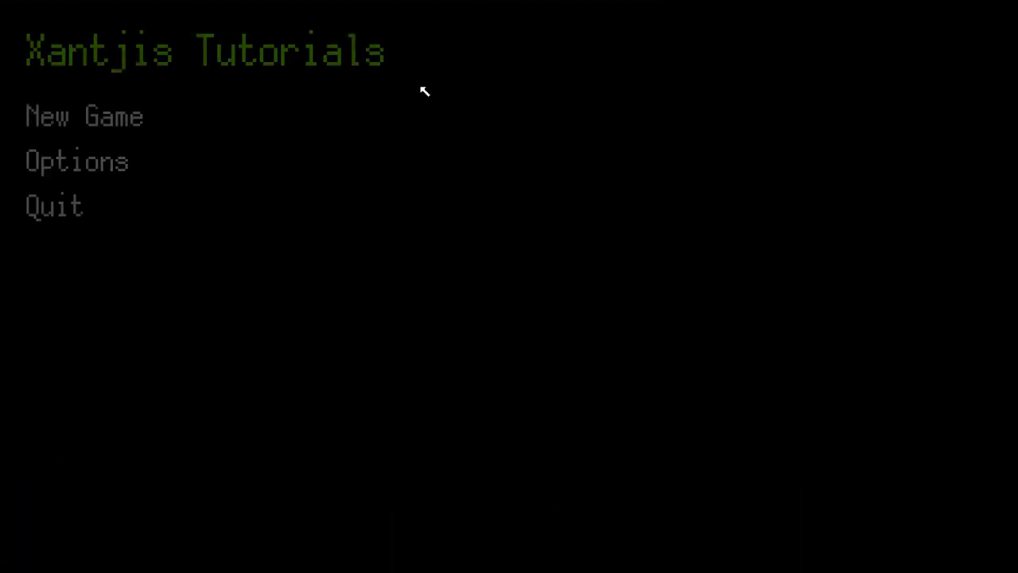
left_click(123, 117)
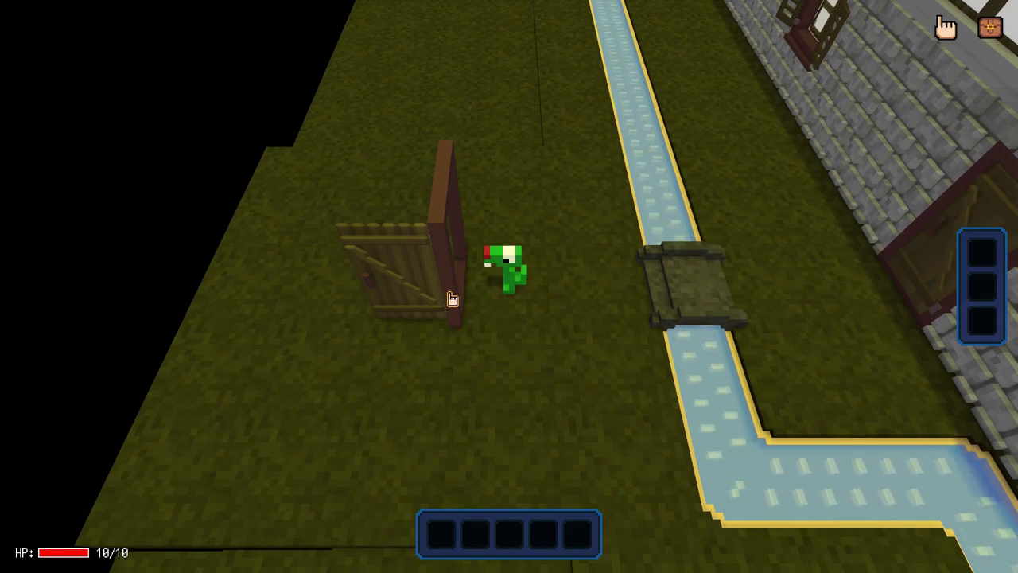
left_click(452, 299)
left_click(452, 299)
left_click(452, 298)
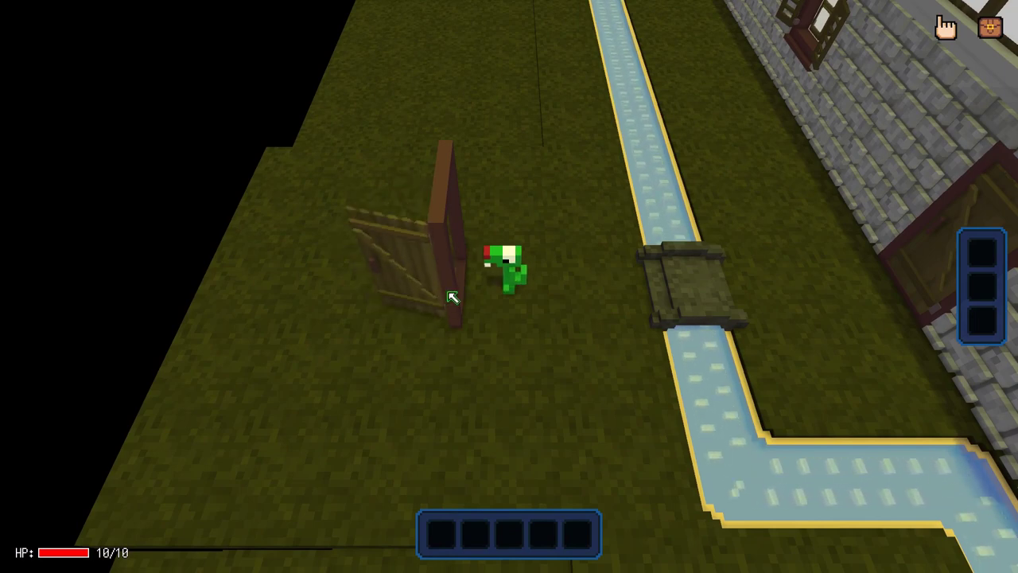
key("Escape")
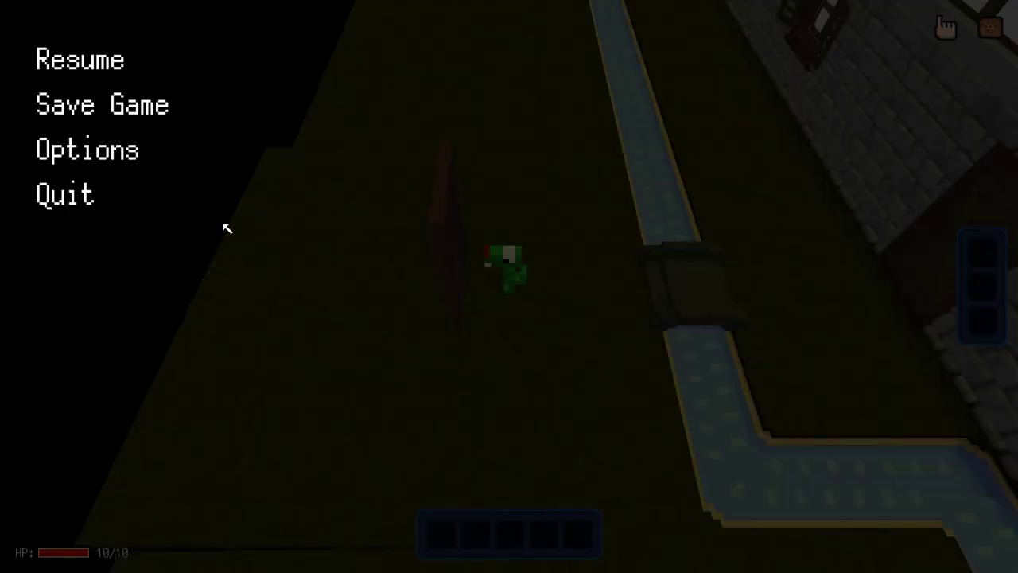
left_click(103, 194)
key("Return")
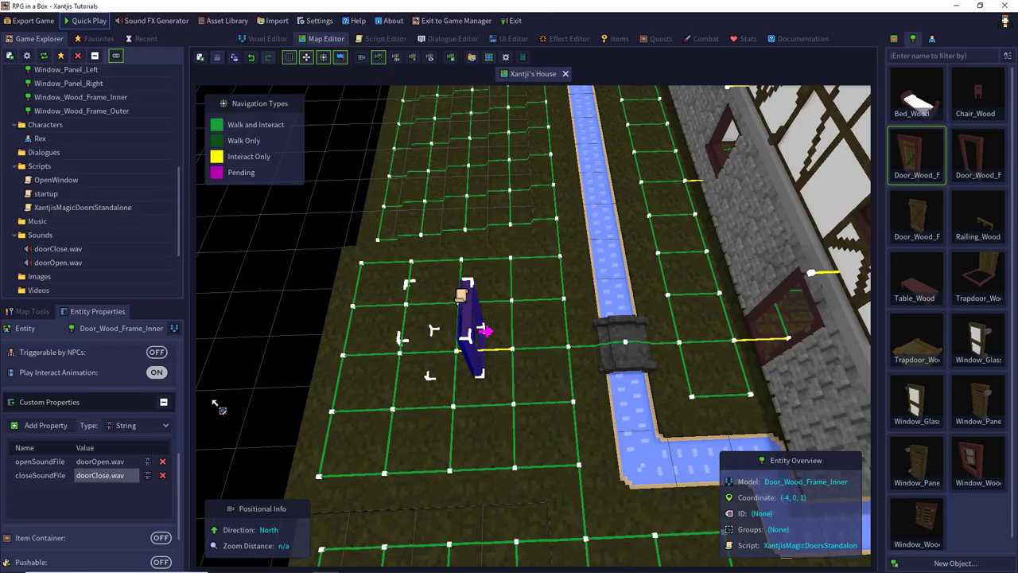
Step: Delete the openSoundFile and closeSoundFile custom properties from the freestanding door
left_click(163, 461)
left_click(163, 461)
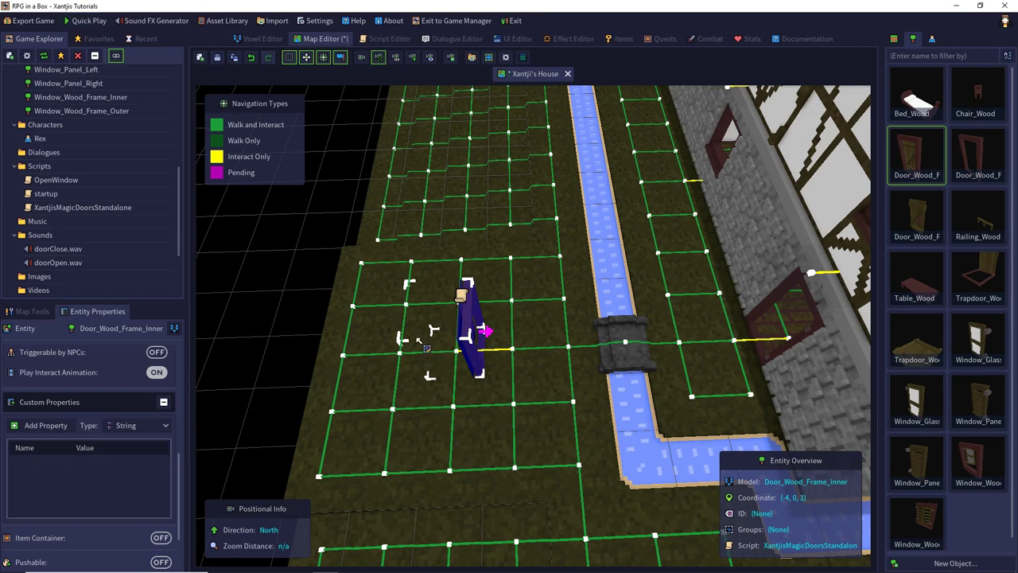
Step: Examine the grass tiles on both sides of the freestanding door and the navigation paths around it
left_click(425, 365)
left_click_drag(446, 352, 449, 387)
left_click(509, 358)
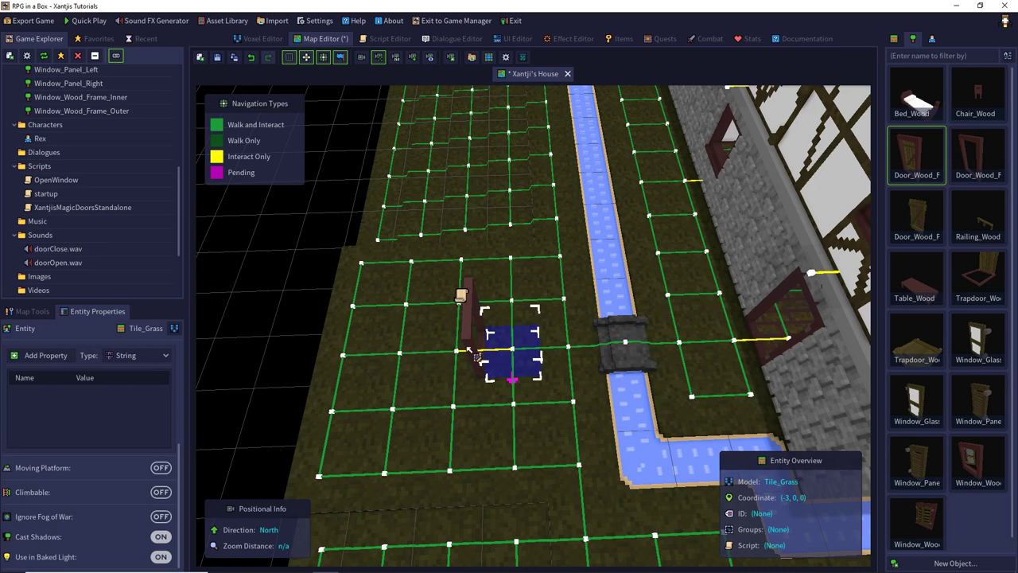
left_click(478, 359)
left_click(435, 360)
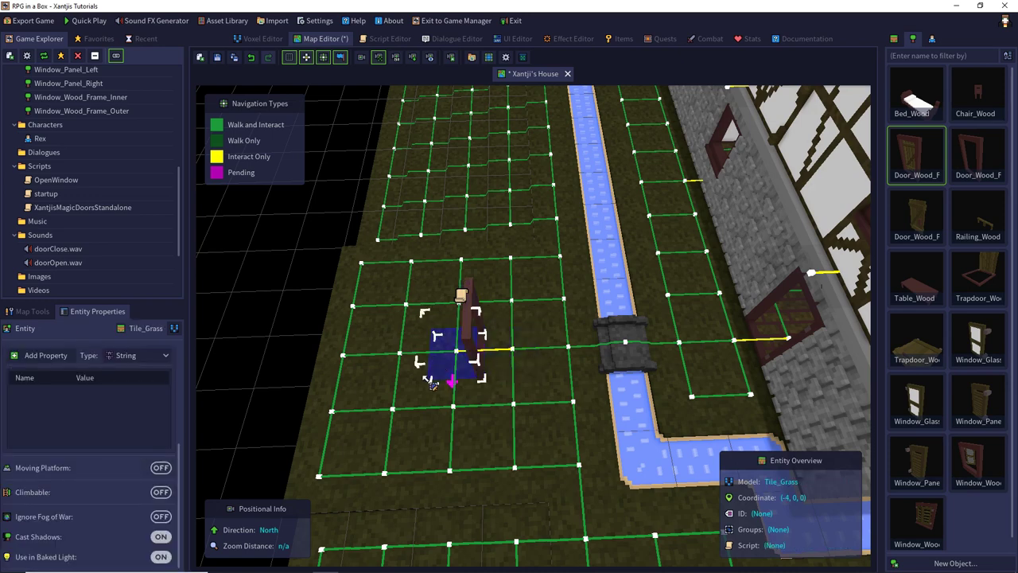
middle_click_drag(427, 378, 659, 318)
scroll(650, 340, "up", 4)
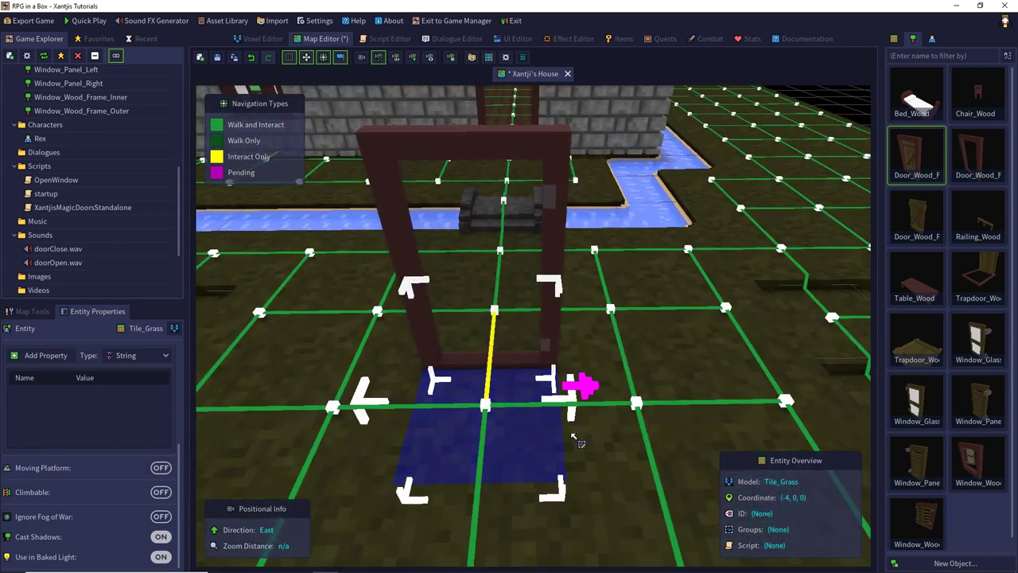
Step: Add a string custom property named blocksTo with the value right to the freestanding door frame
left_click(555, 208)
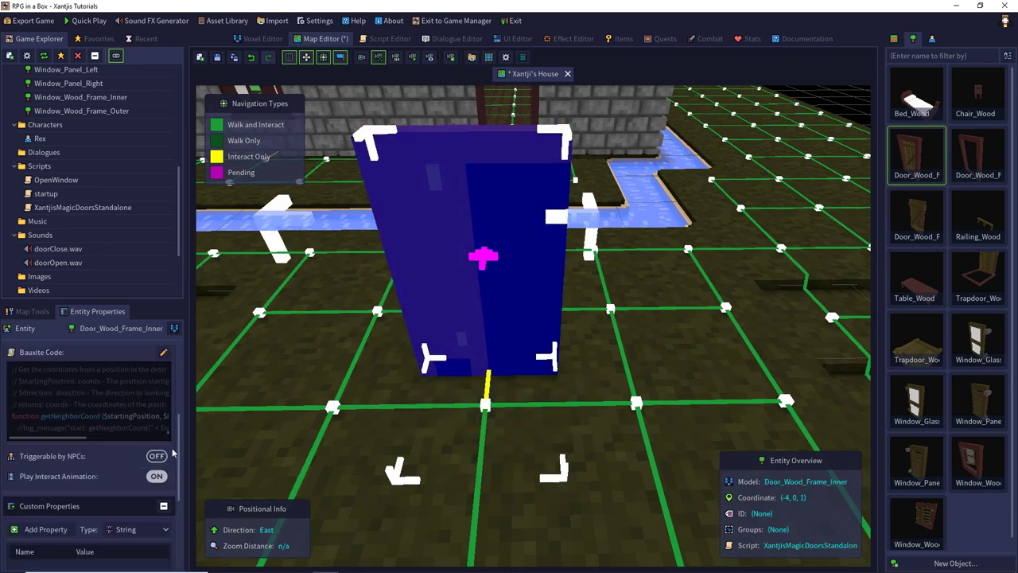
scroll(64, 430, "down", 5)
left_click(45, 415)
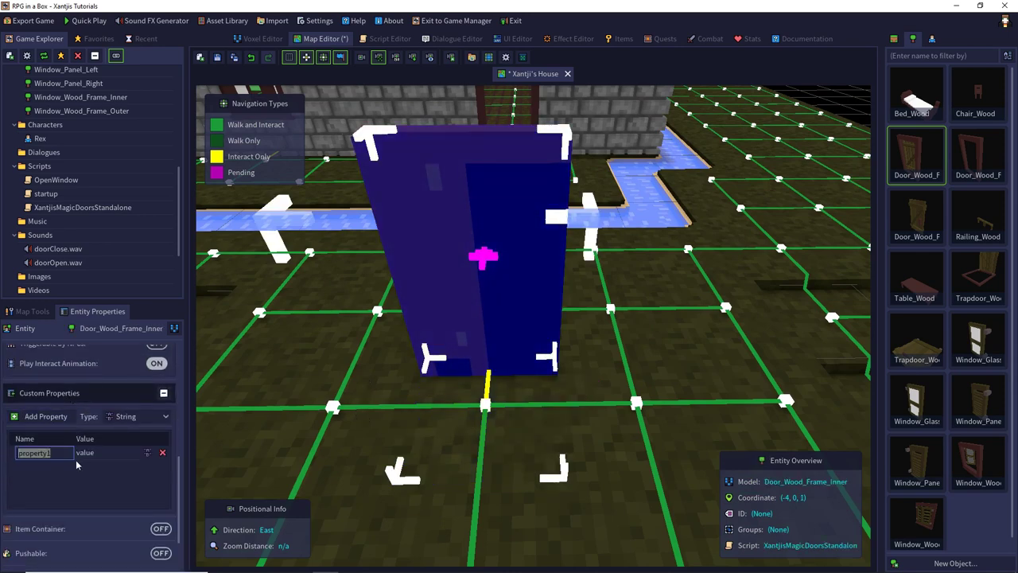
type("blocksTo")
left_click(94, 452)
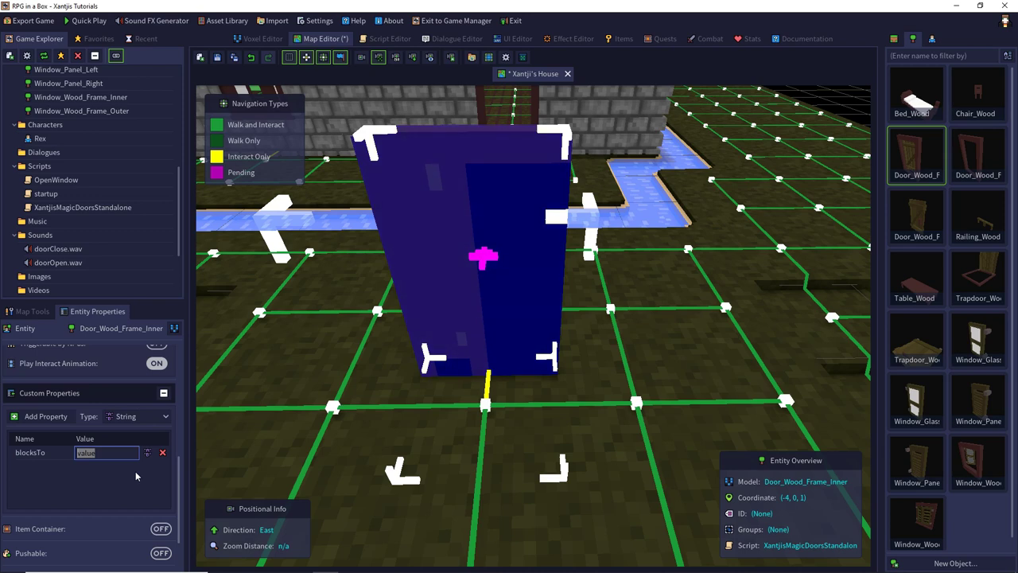
type("right")
key("Return")
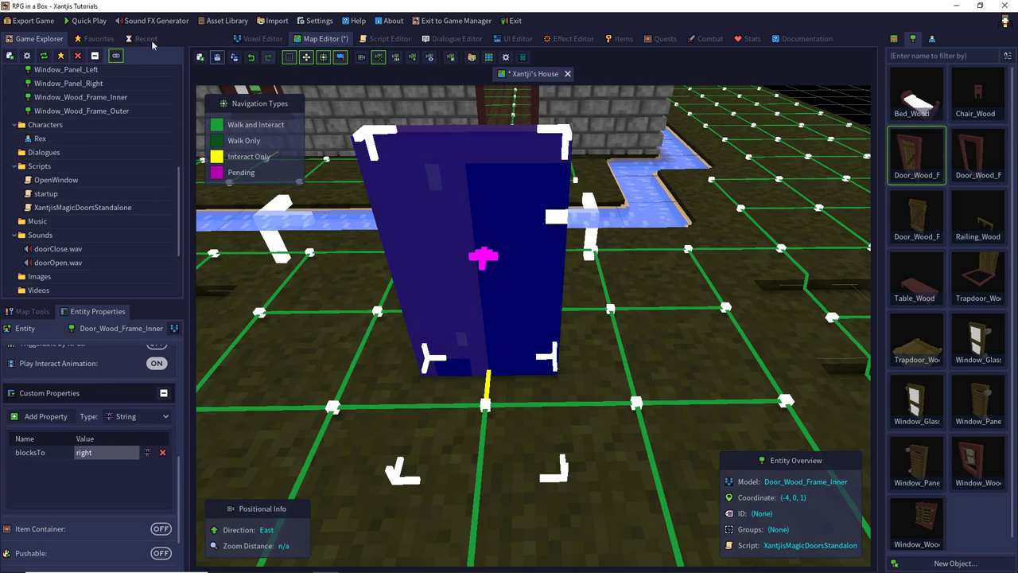
Step: Start a new quick play test game and enable the navigation path display with the debug command nav on
left_click(90, 22)
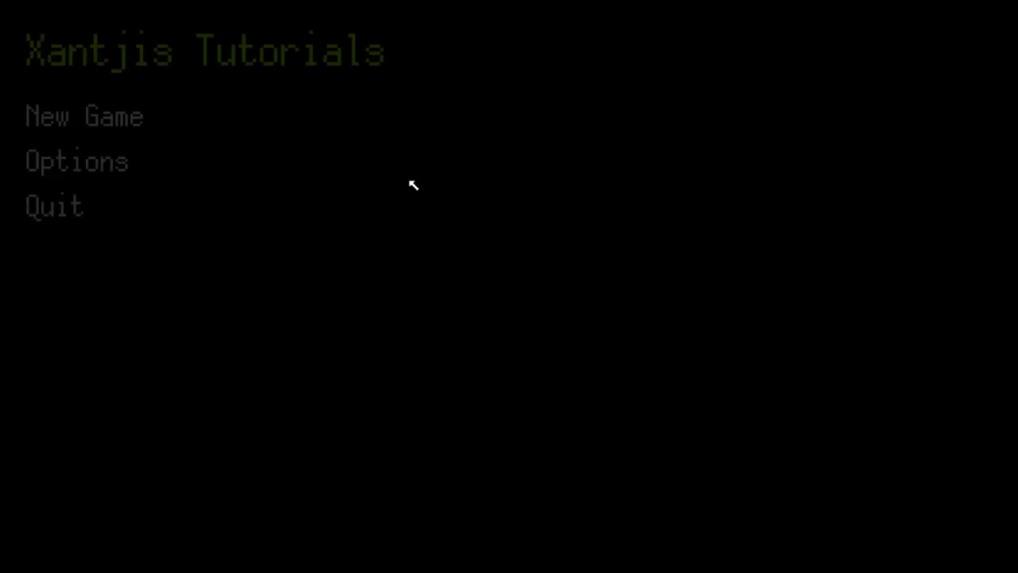
left_click(159, 125)
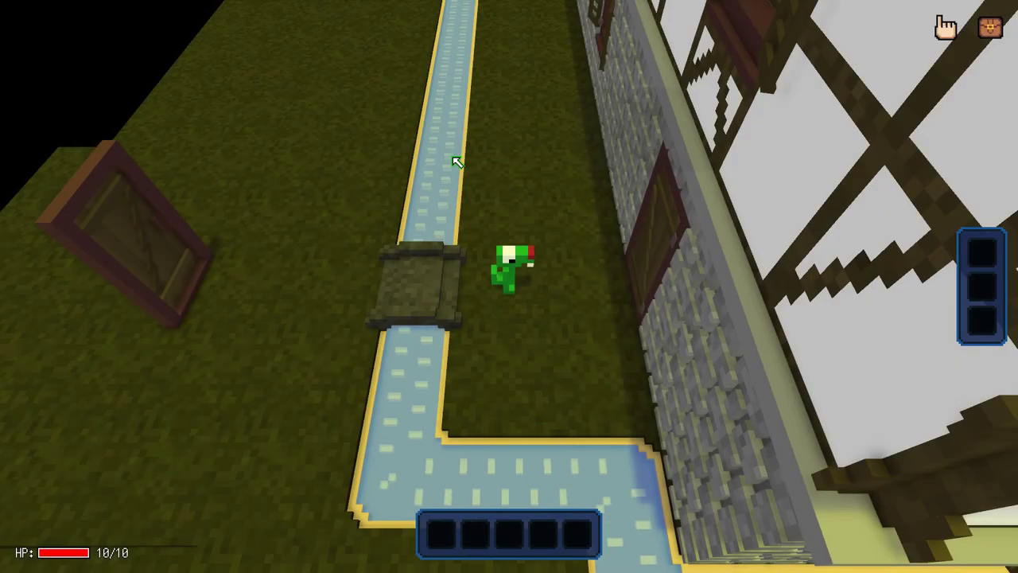
key("grave")
type("nav")
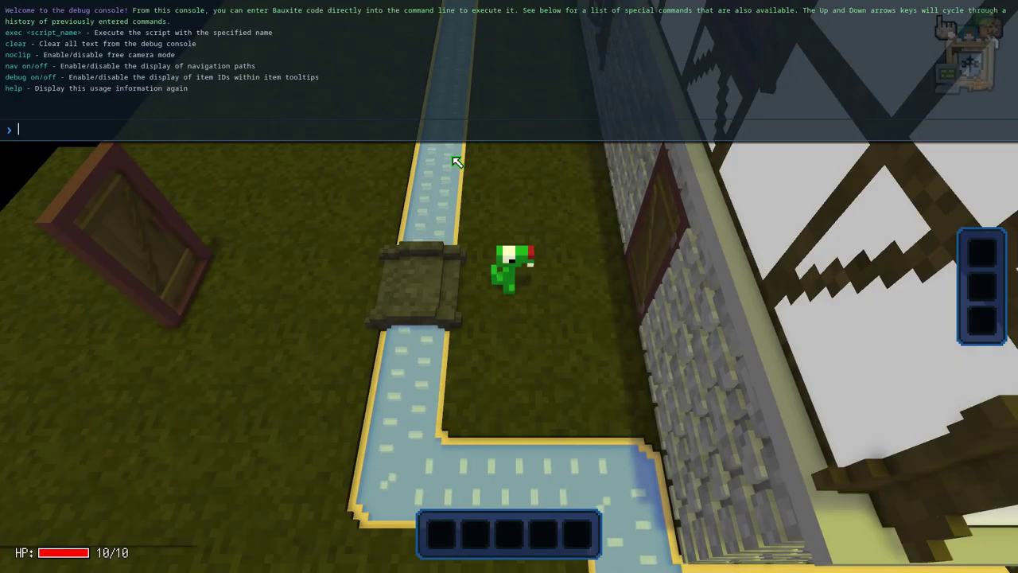
type(" on")
key("Return")
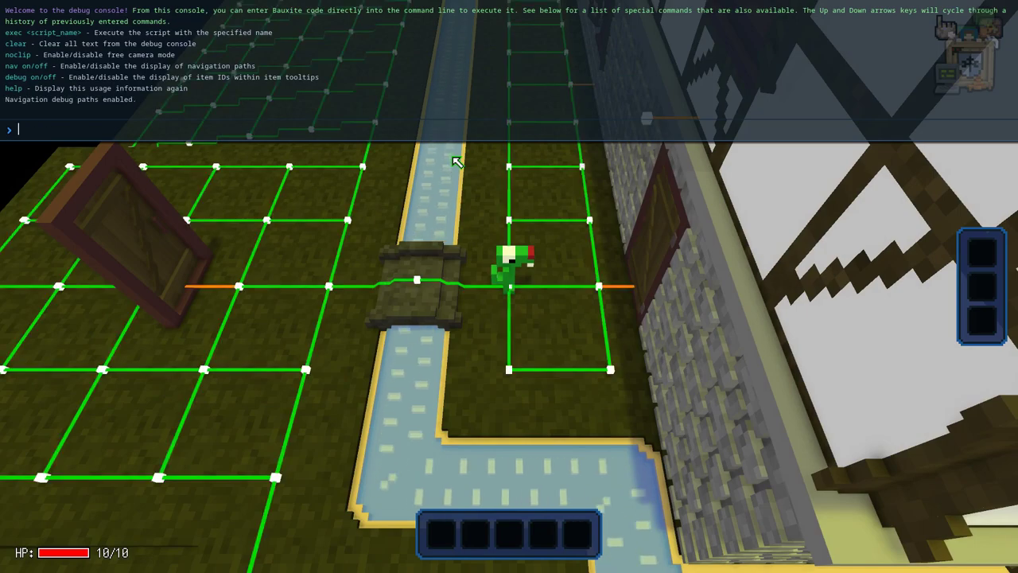
key("grave")
Step: Walk to the freestanding door, open and close it to check which navigation path it blocks, and quit the game
key("a")
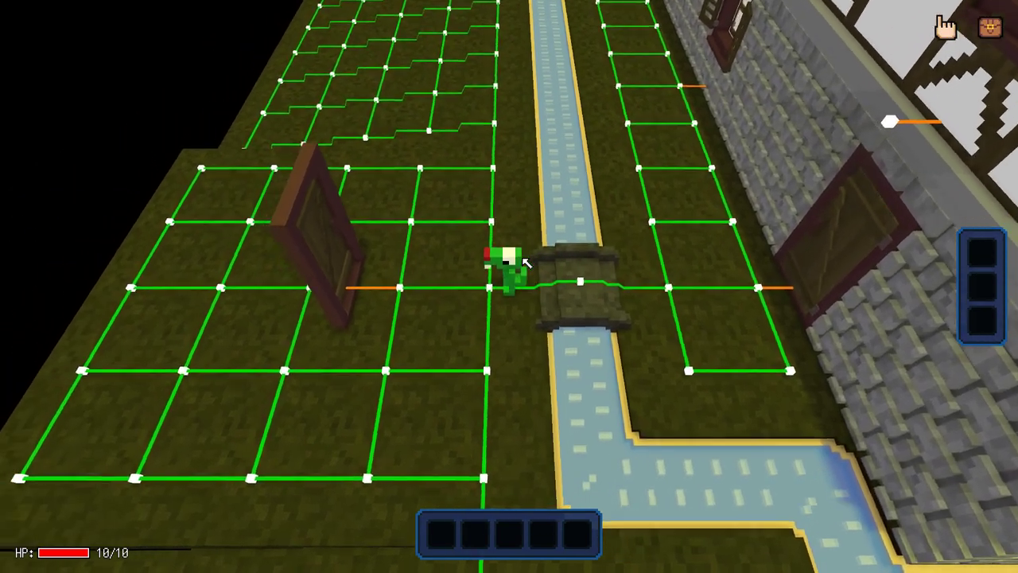
scroll(478, 286, "up", 3)
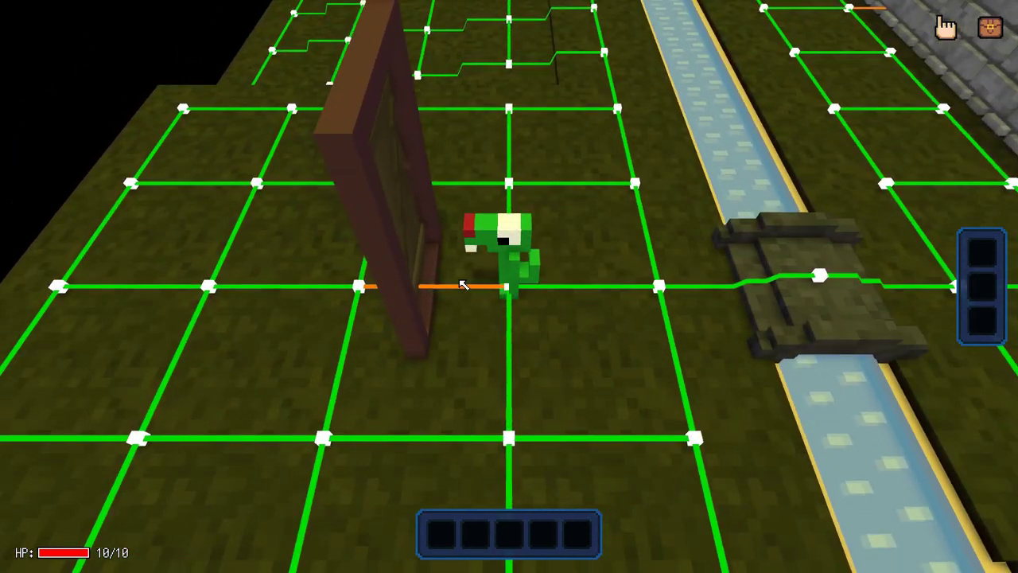
left_click(392, 243)
key("d")
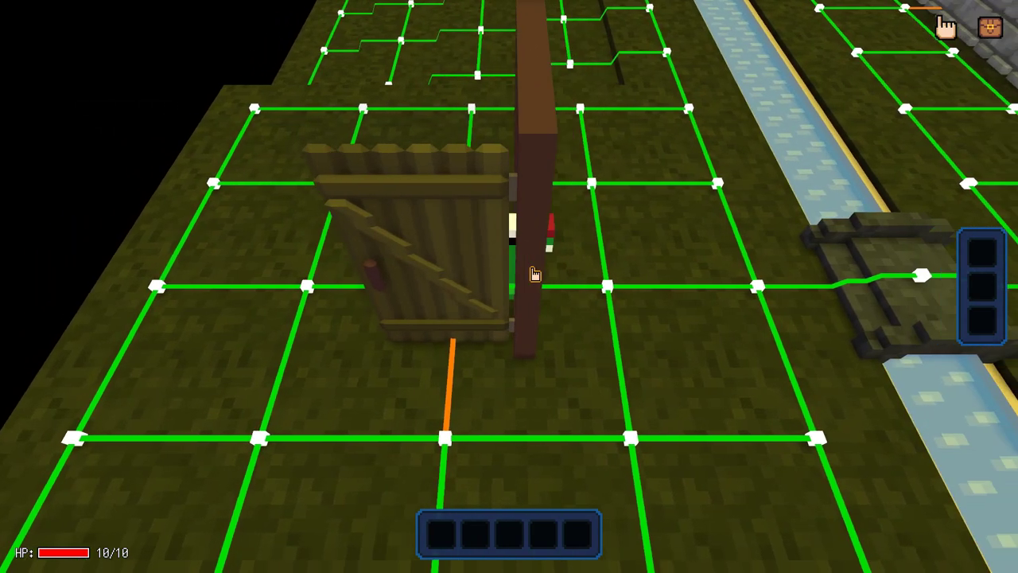
left_click(404, 274)
left_click(407, 277)
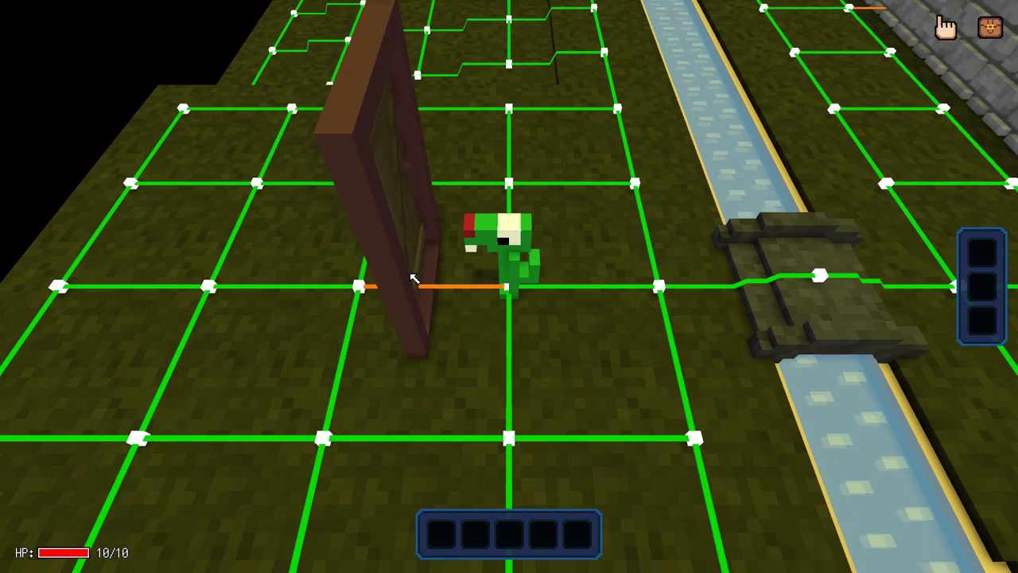
key("Escape")
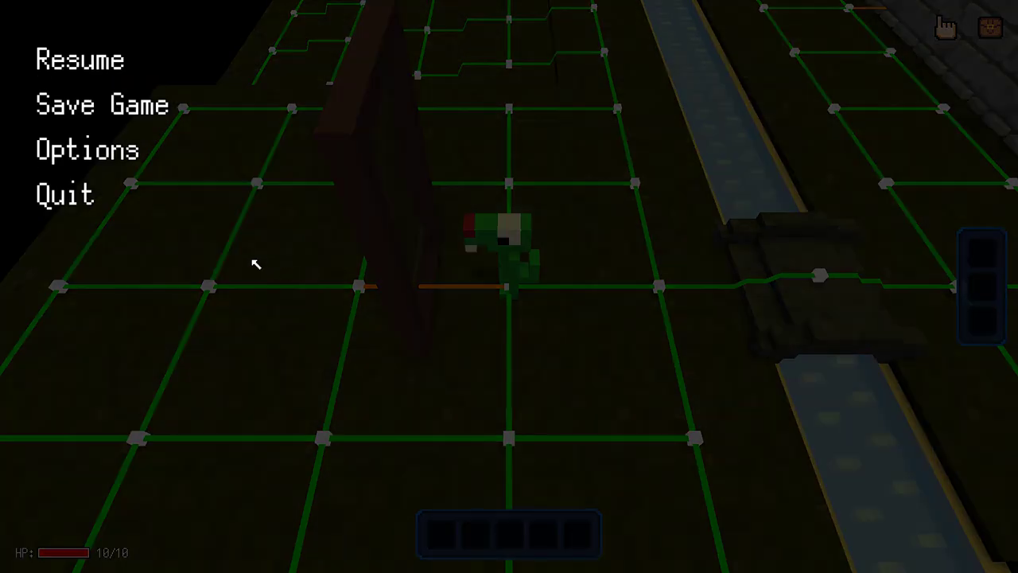
left_click(83, 195)
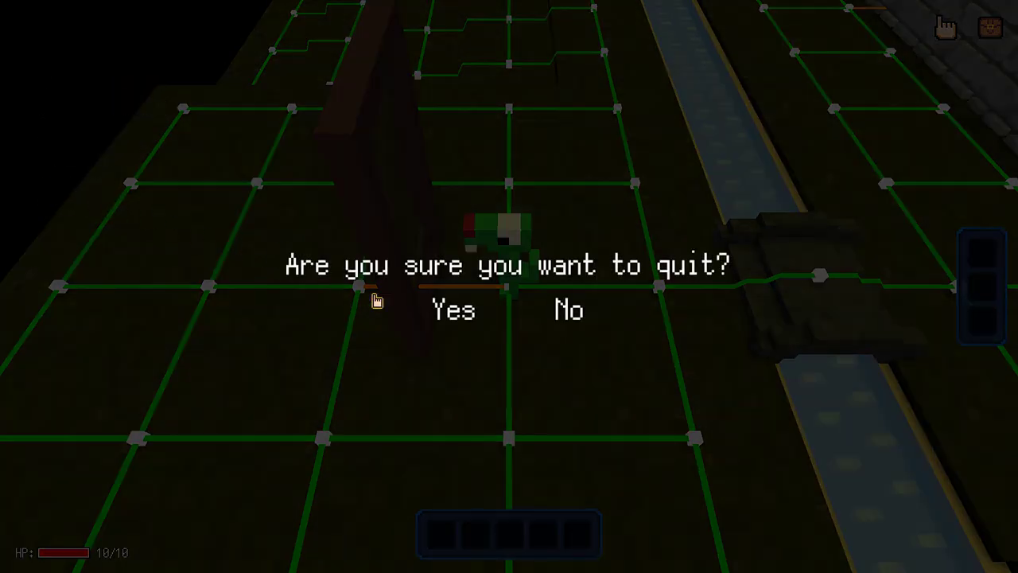
left_click(455, 310)
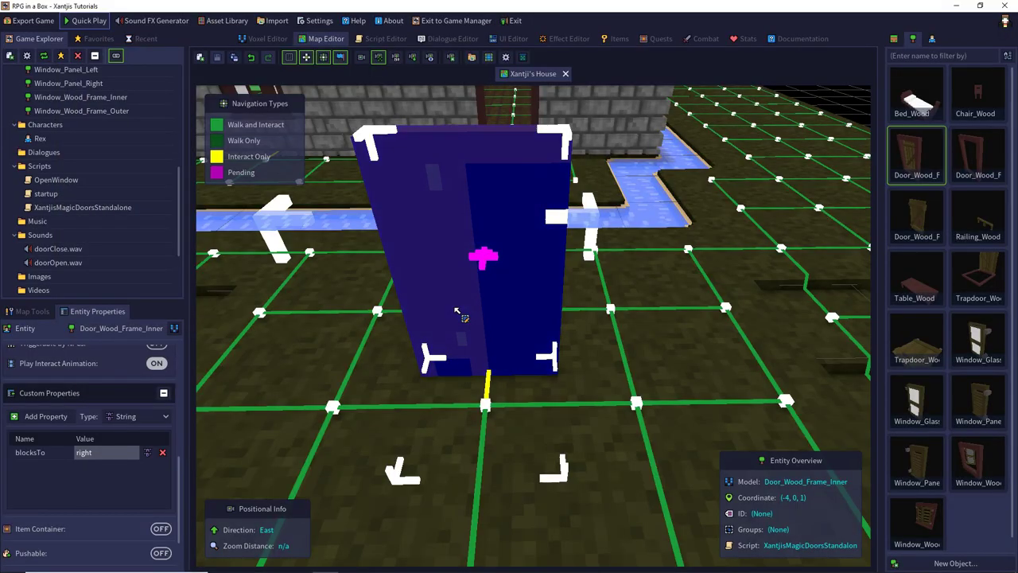